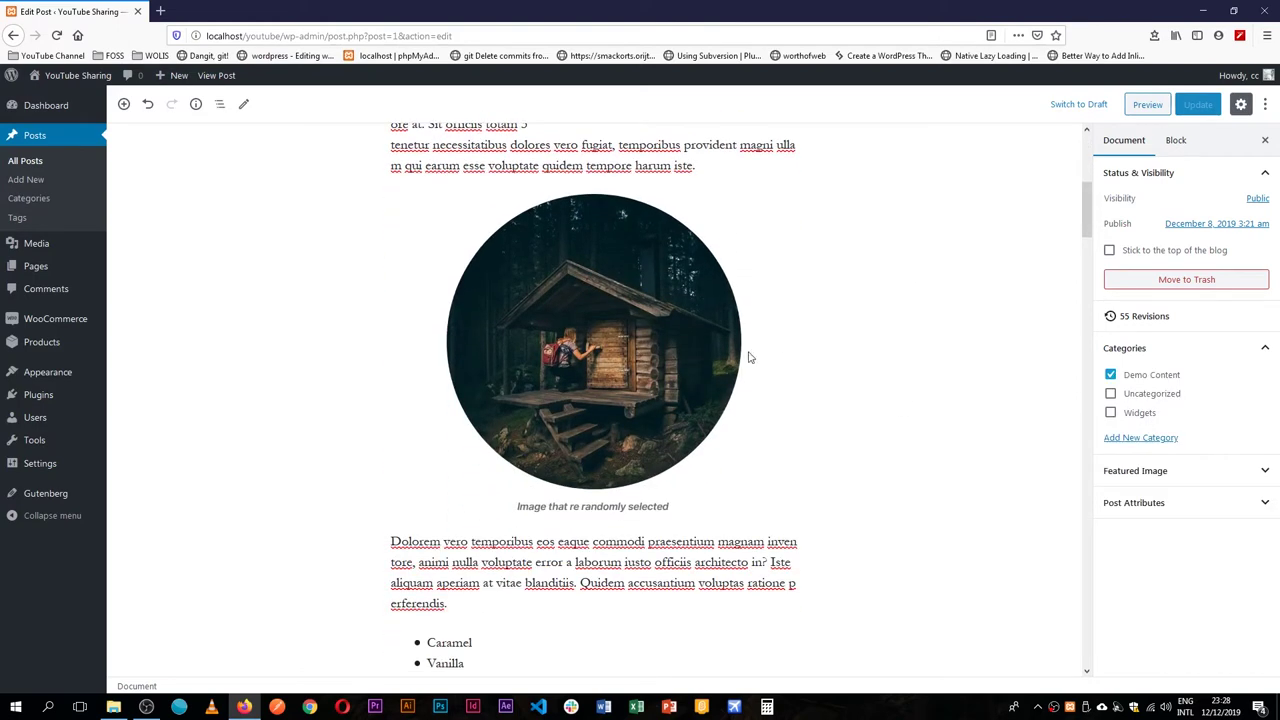
- Try the Bottom Wave and Top Wave shape styles on the cabin image
{"action": "left_click", "coordinate": [640, 362]}
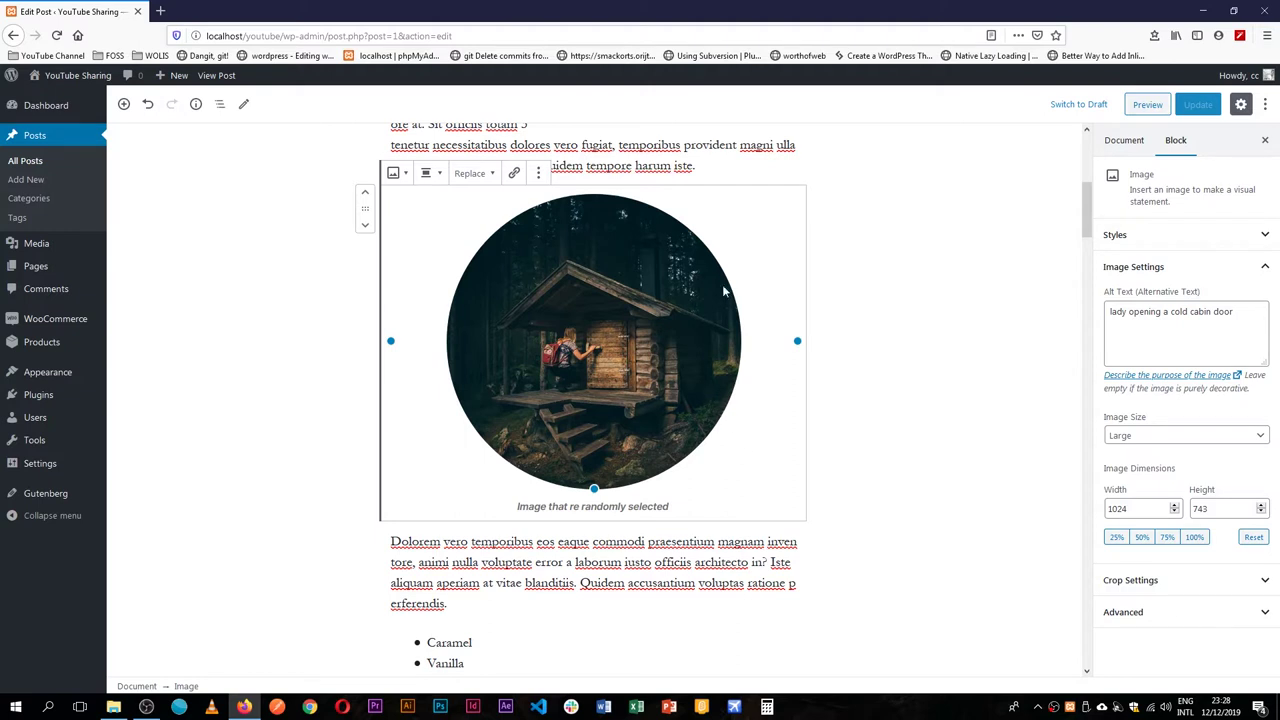
{"action": "left_click", "coordinate": [1186, 236]}
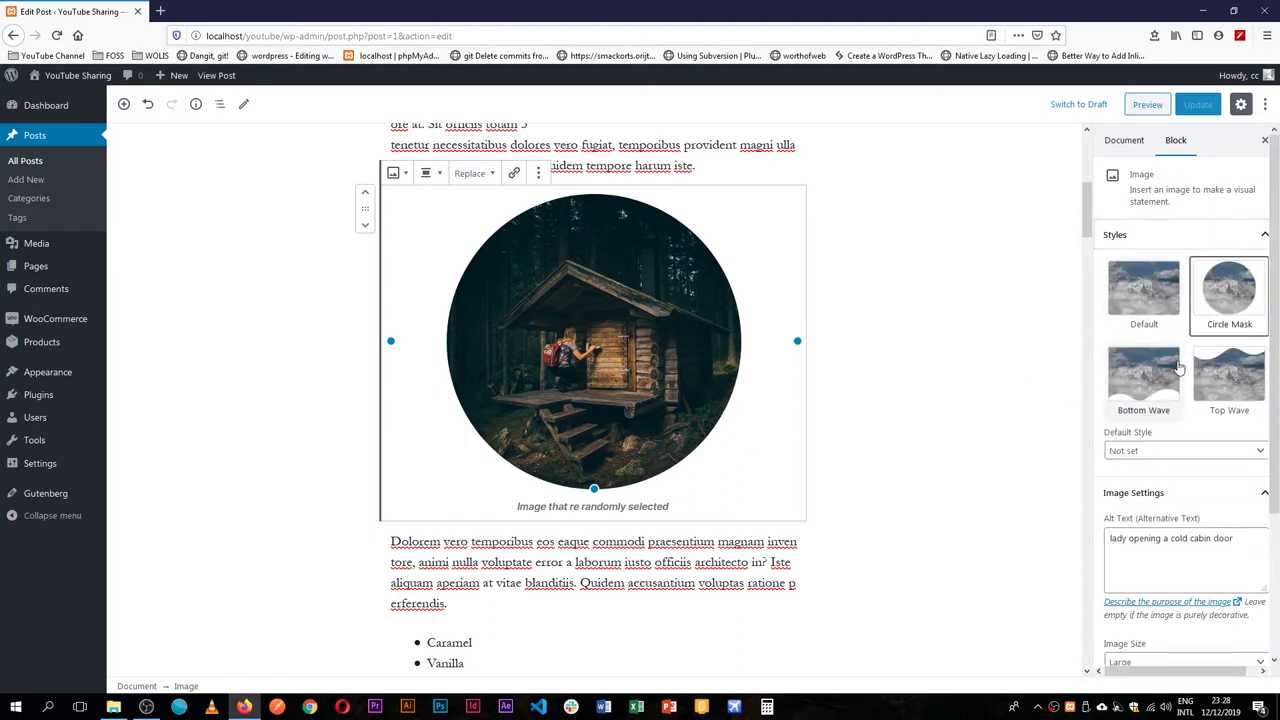
{"action": "left_click", "coordinate": [1145, 388]}
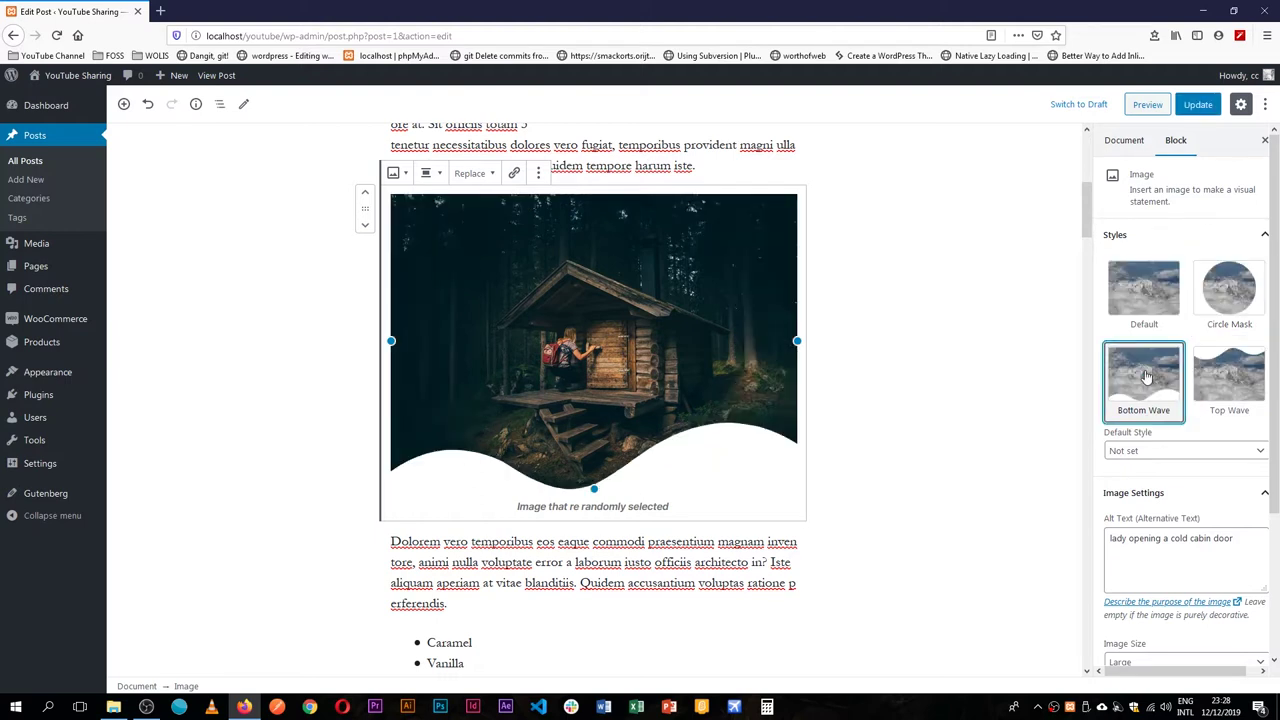
{"action": "left_click", "coordinate": [1210, 392]}
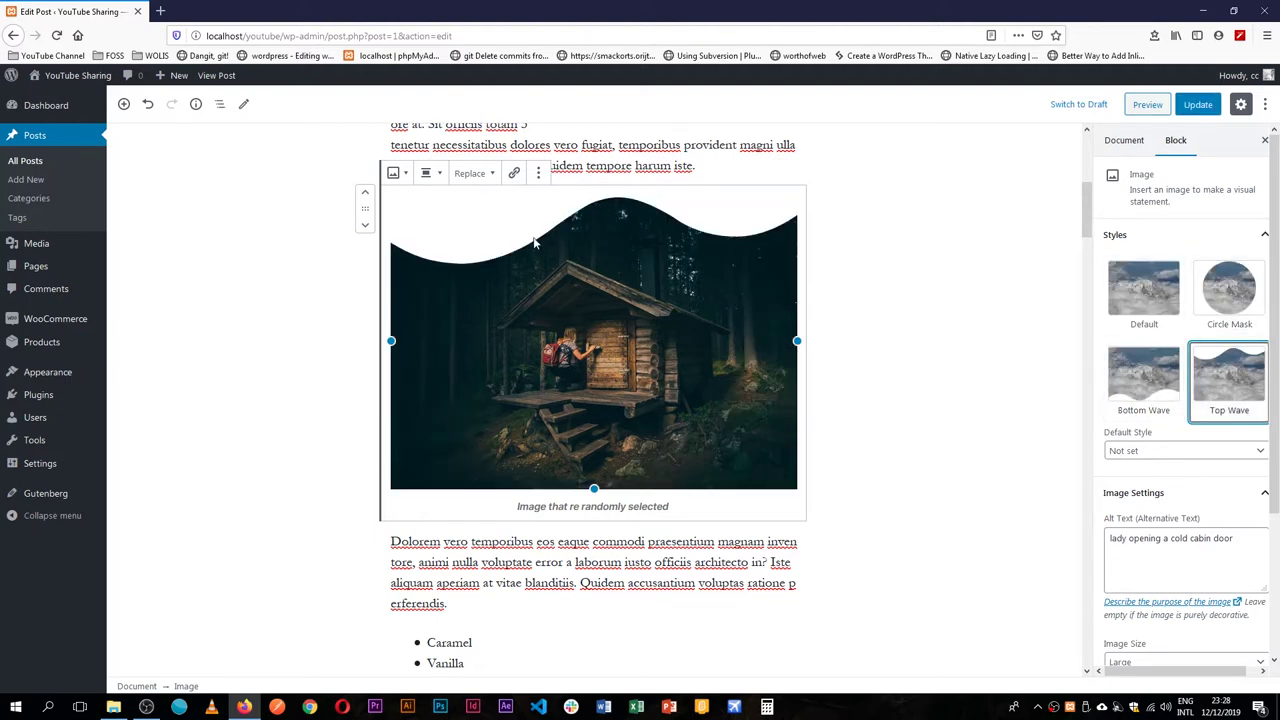
- Align the cabin image Full Width and set its style back to Bottom Wave
{"action": "left_click", "coordinate": [393, 173]}
{"action": "left_click", "coordinate": [427, 173]}
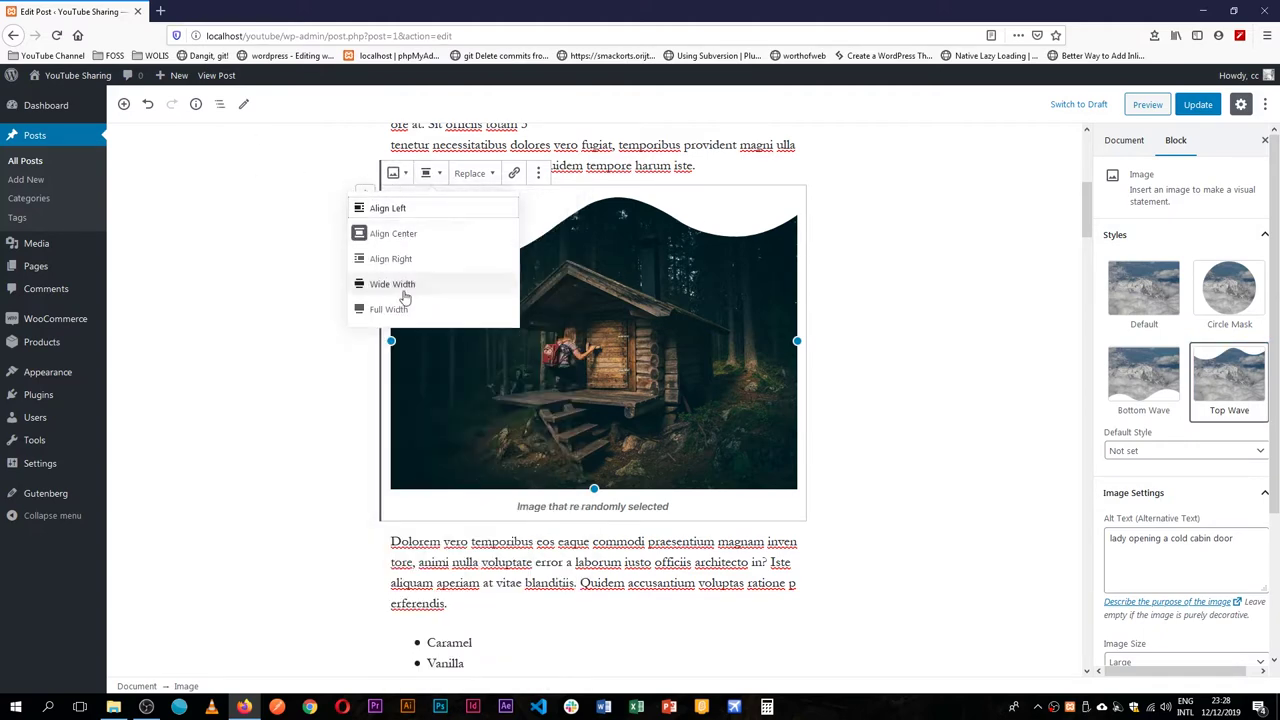
{"action": "left_click", "coordinate": [405, 309]}
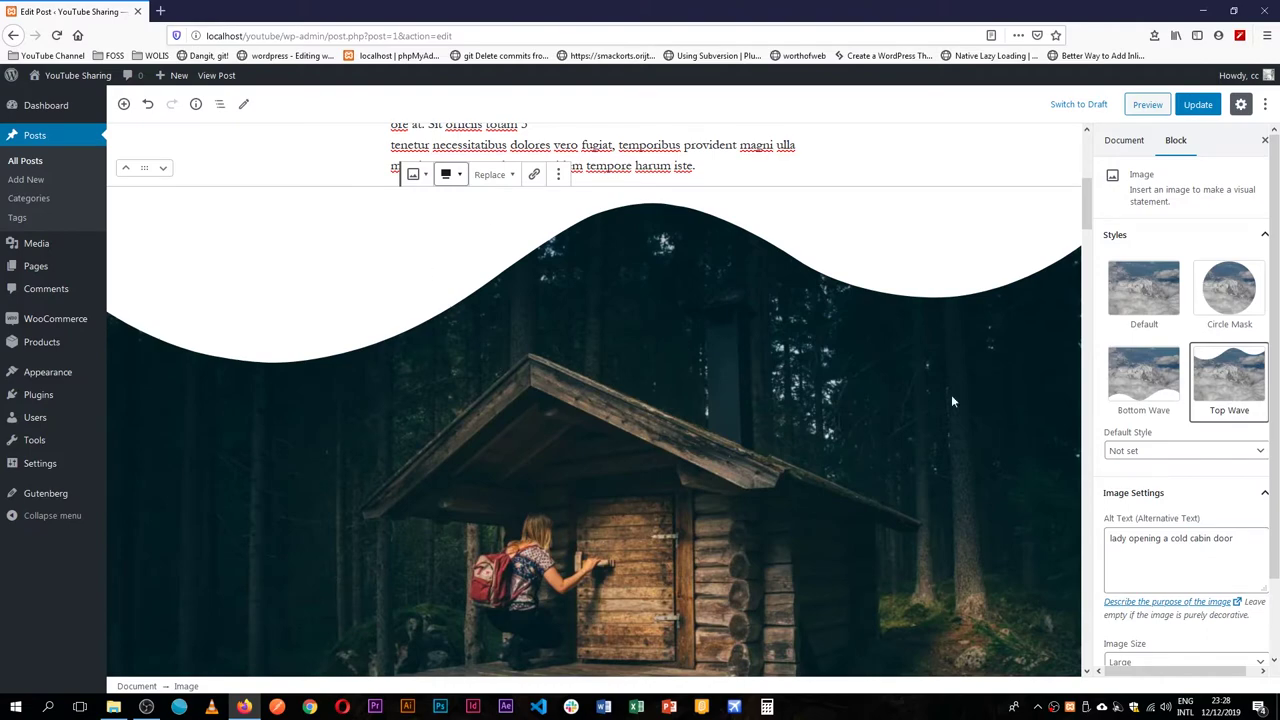
{"action": "left_click", "coordinate": [1143, 385]}
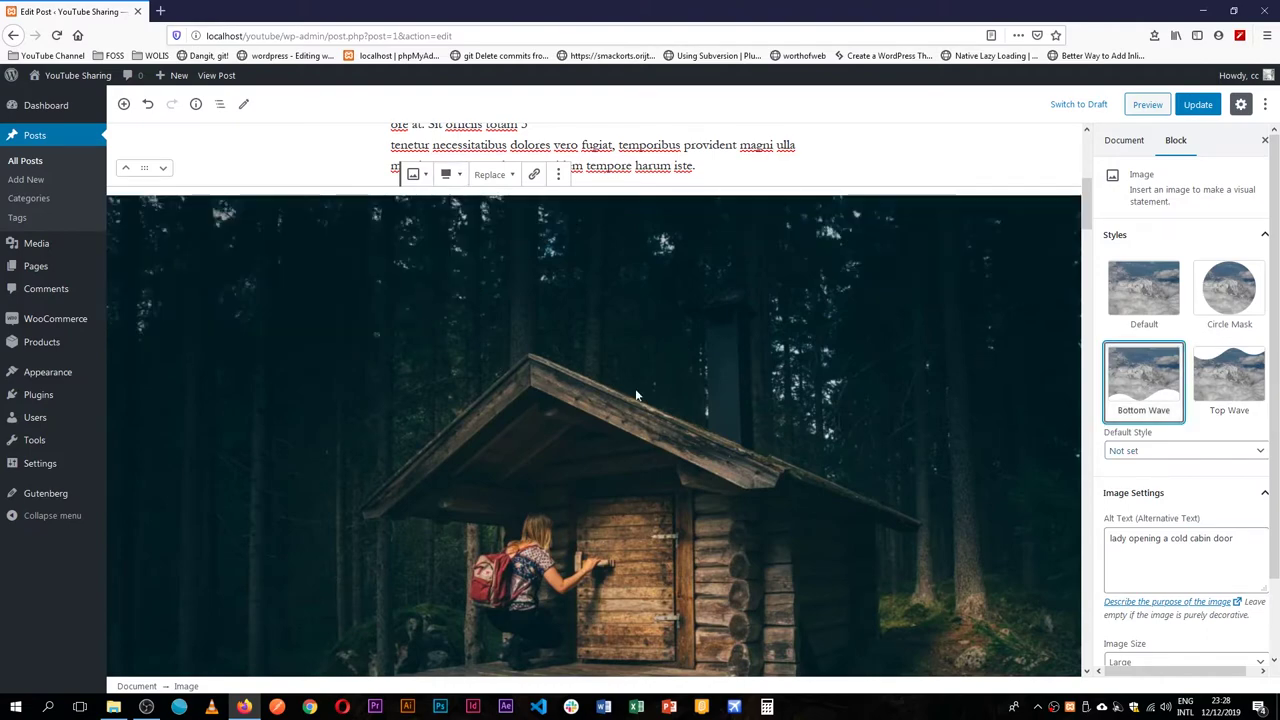
{"action": "scroll", "coordinate": [674, 413], "scroll_direction": "down", "scroll_amount": 5}
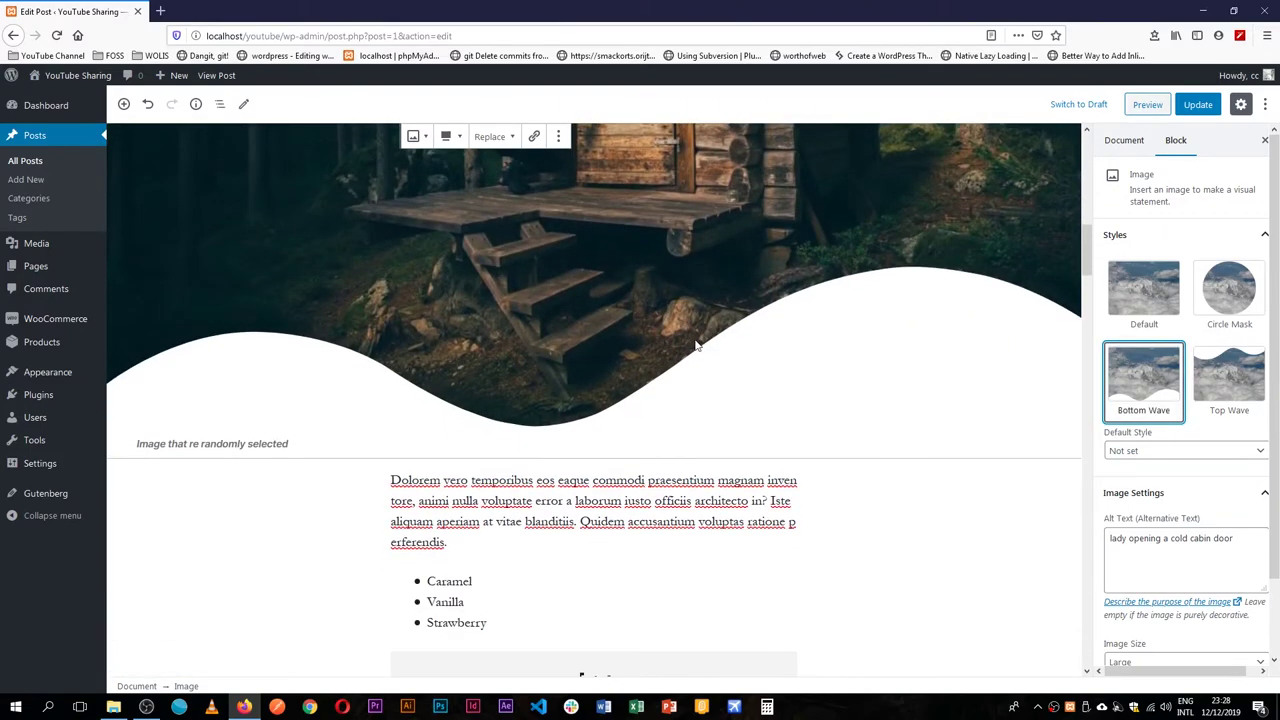
{"action": "scroll", "coordinate": [697, 345], "scroll_direction": "down", "scroll_amount": 5}
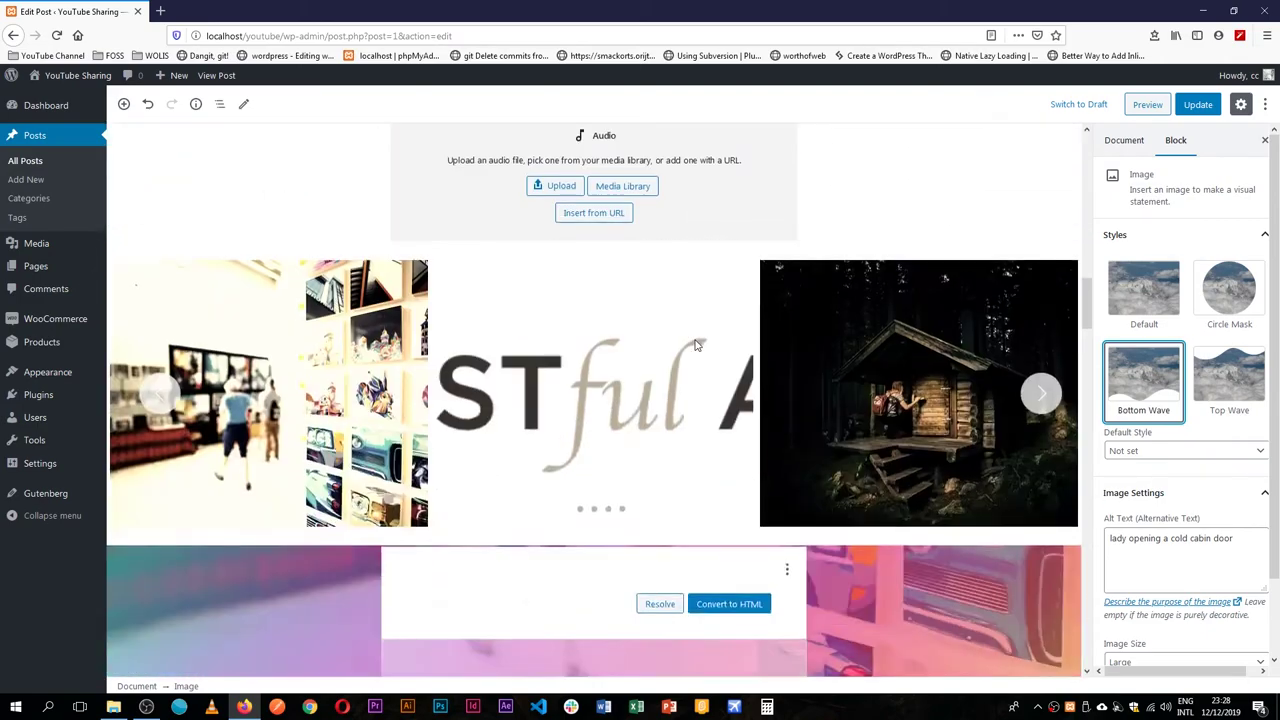
{"action": "scroll", "coordinate": [694, 338], "scroll_direction": "up", "scroll_amount": 9}
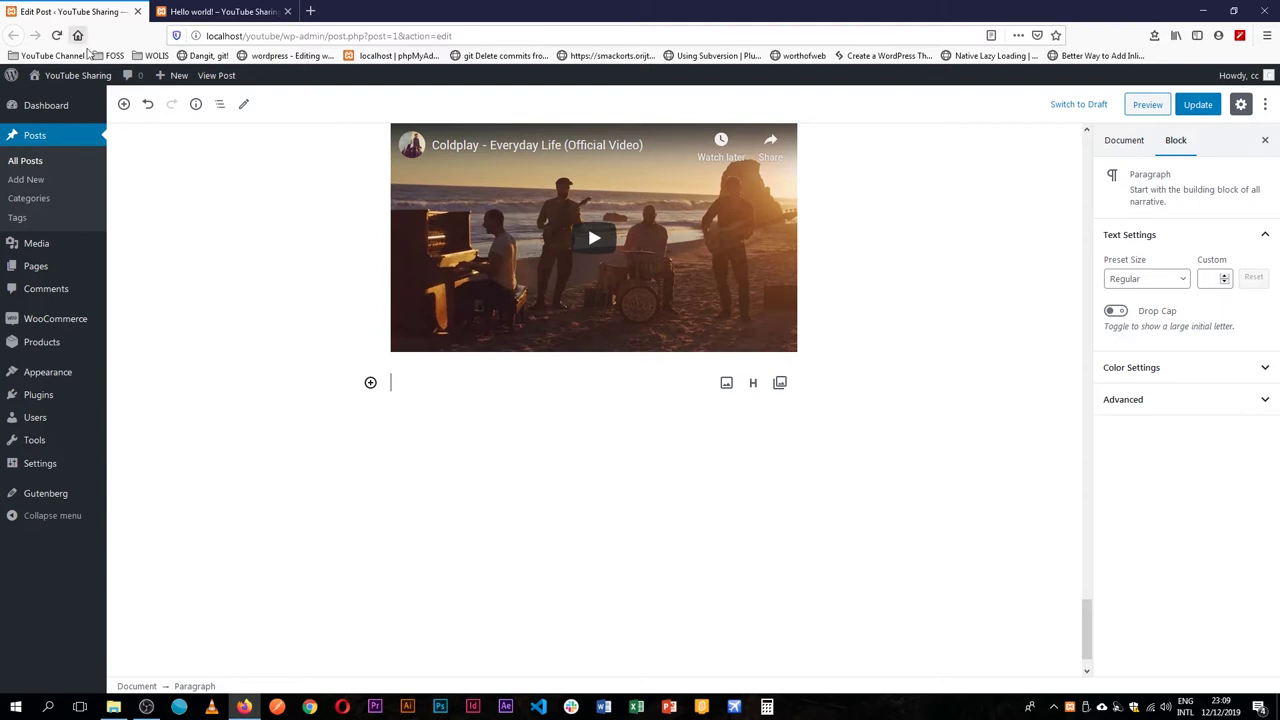
- Insert a WooCommerce Product Categories List block below the video
{"action": "left_click", "coordinate": [124, 104]}
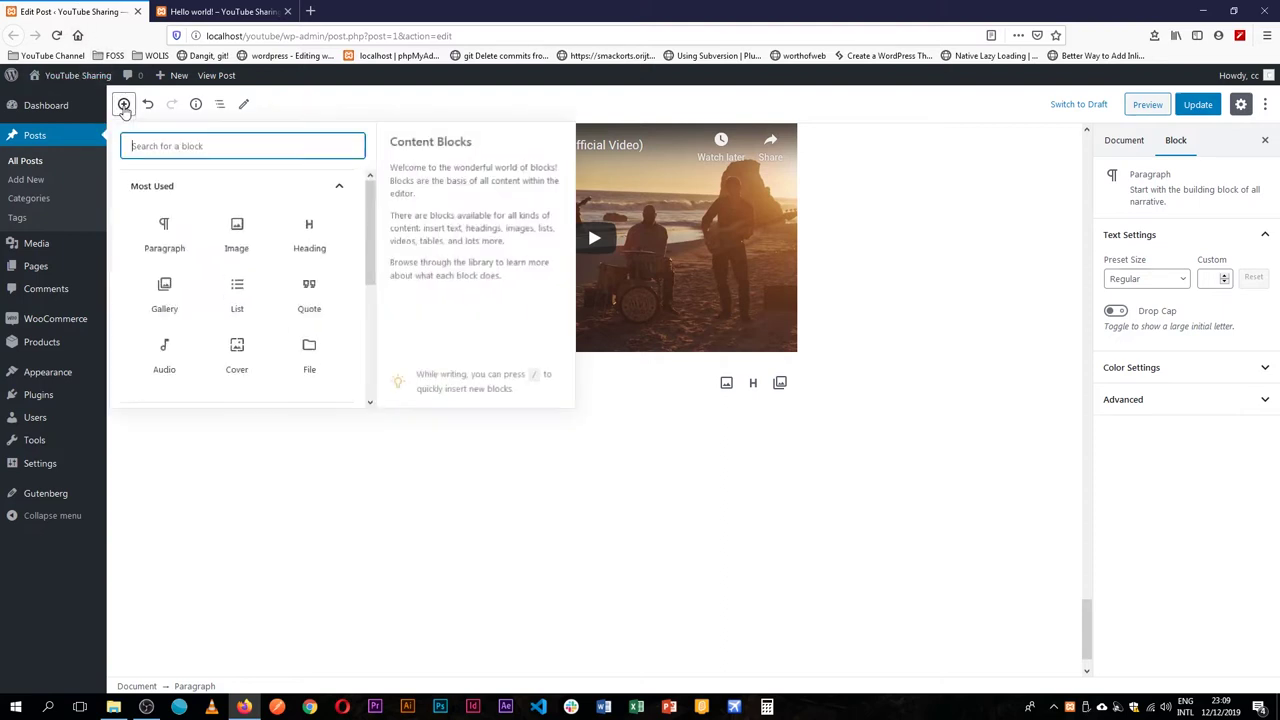
{"action": "left_click", "coordinate": [339, 186]}
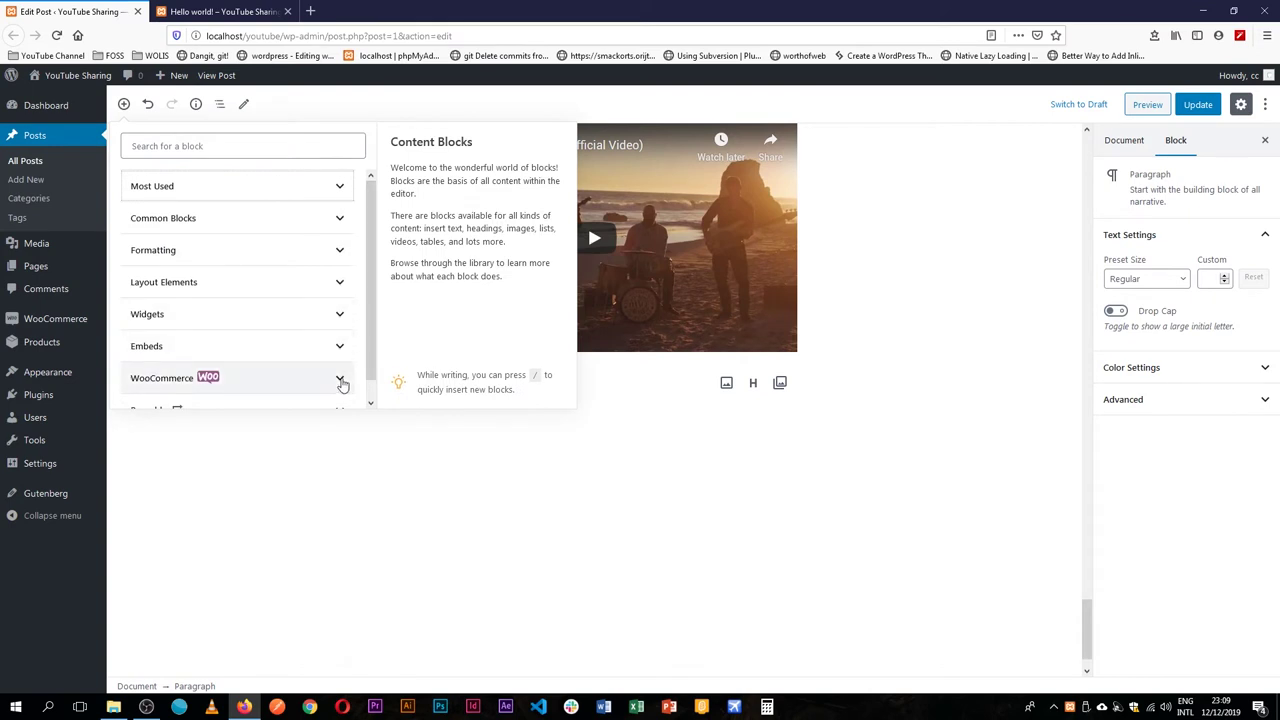
{"action": "scroll", "coordinate": [346, 371], "scroll_direction": "down", "scroll_amount": 1}
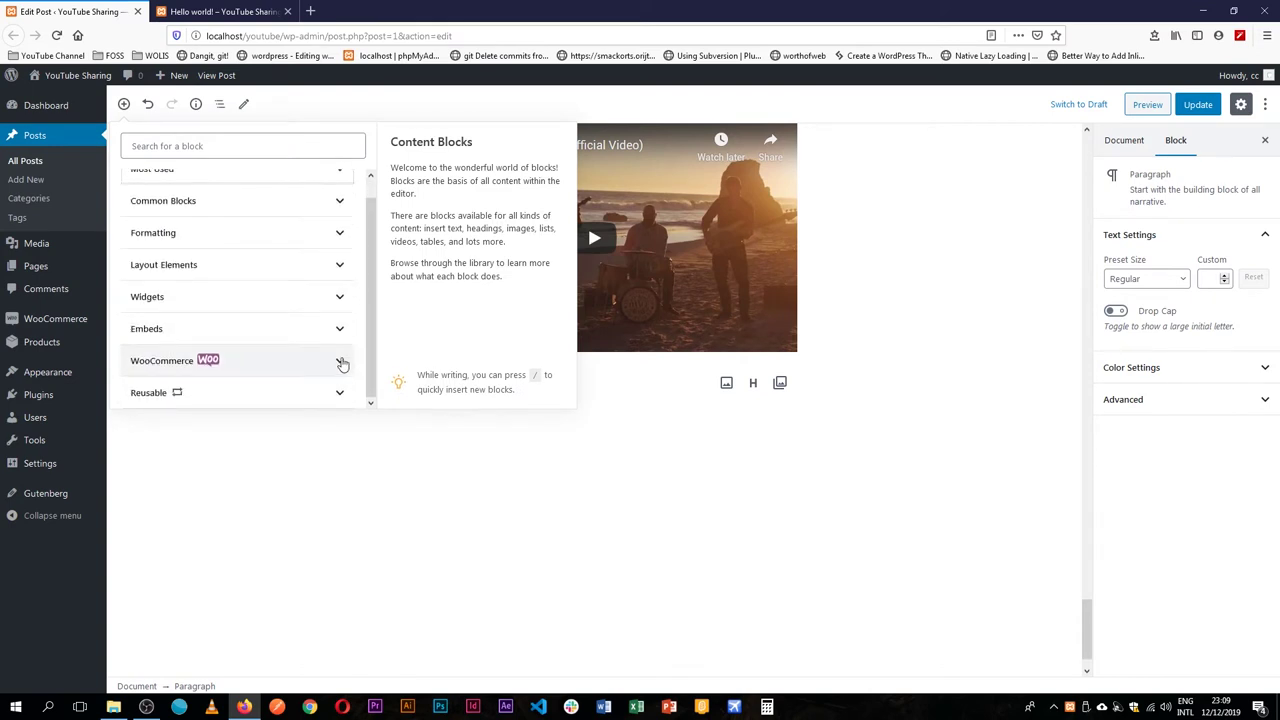
{"action": "left_click", "coordinate": [341, 362]}
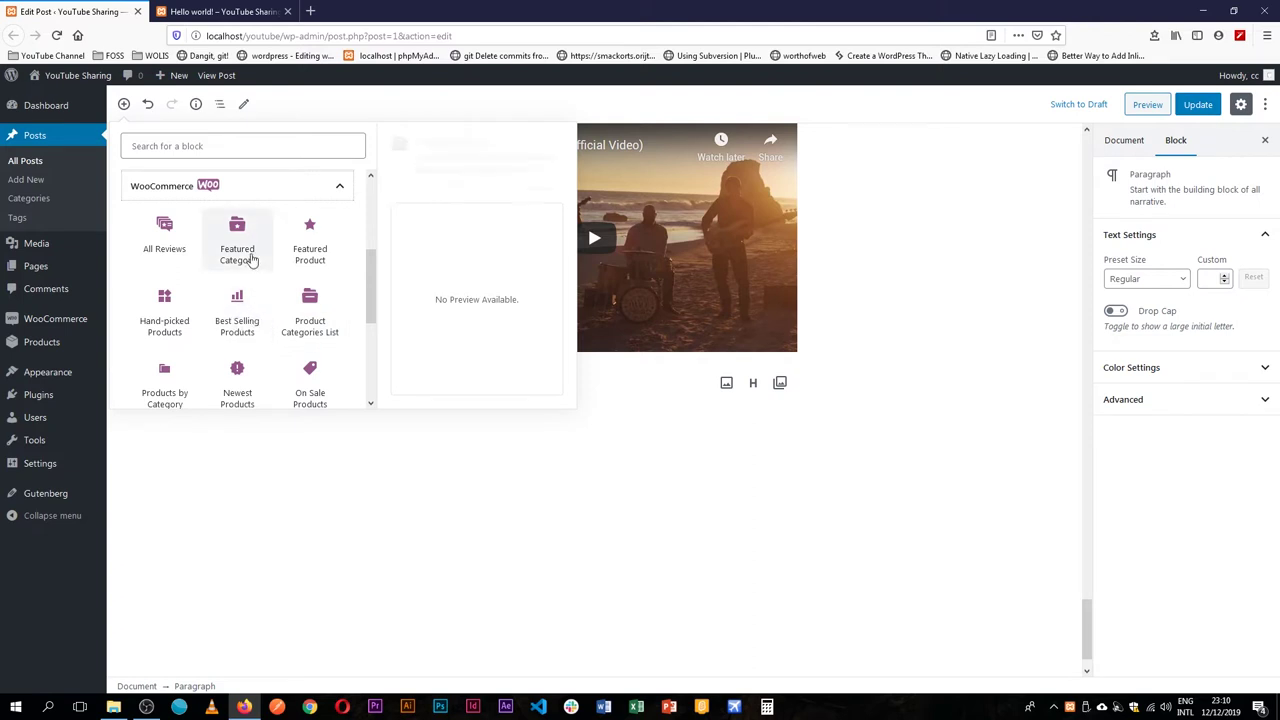
{"action": "scroll", "coordinate": [340, 305], "scroll_direction": "down", "scroll_amount": 3}
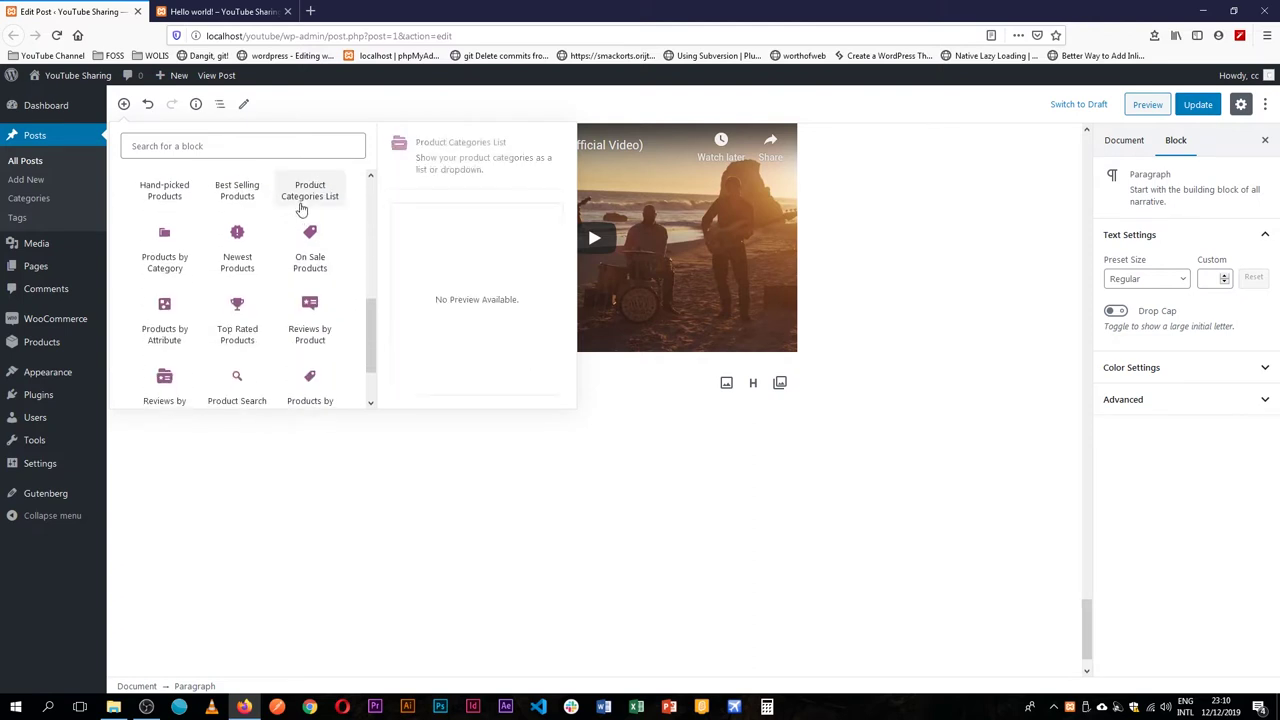
{"action": "left_click", "coordinate": [308, 199]}
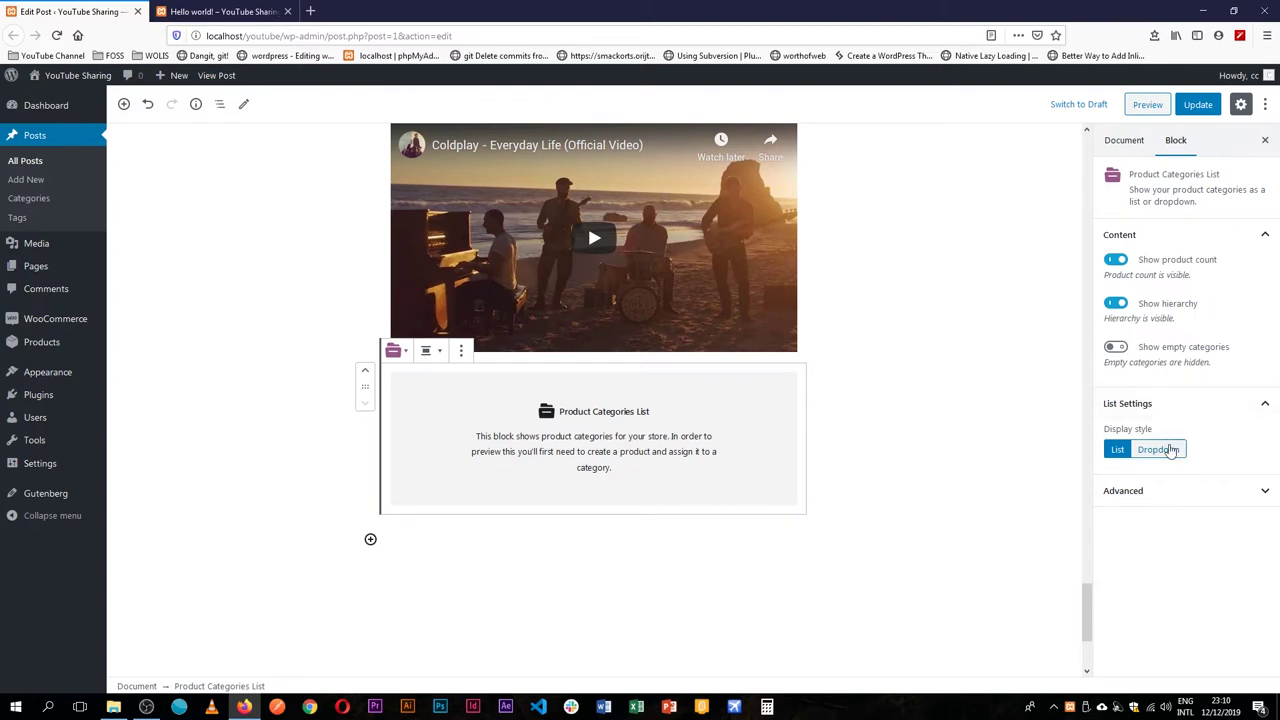
- Display categories as a list with empty categories and counts shown and hierarchy off
{"action": "left_click", "coordinate": [1156, 449]}
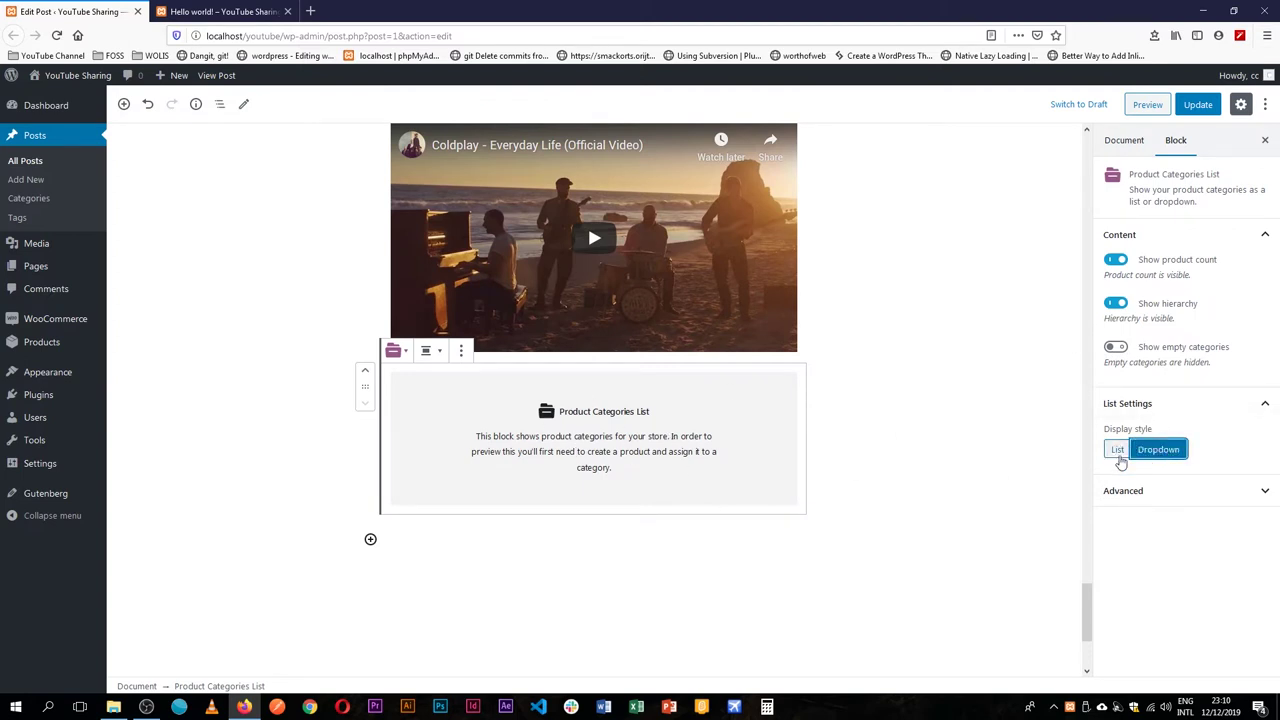
{"action": "left_click", "coordinate": [1119, 450]}
{"action": "left_click", "coordinate": [1118, 346]}
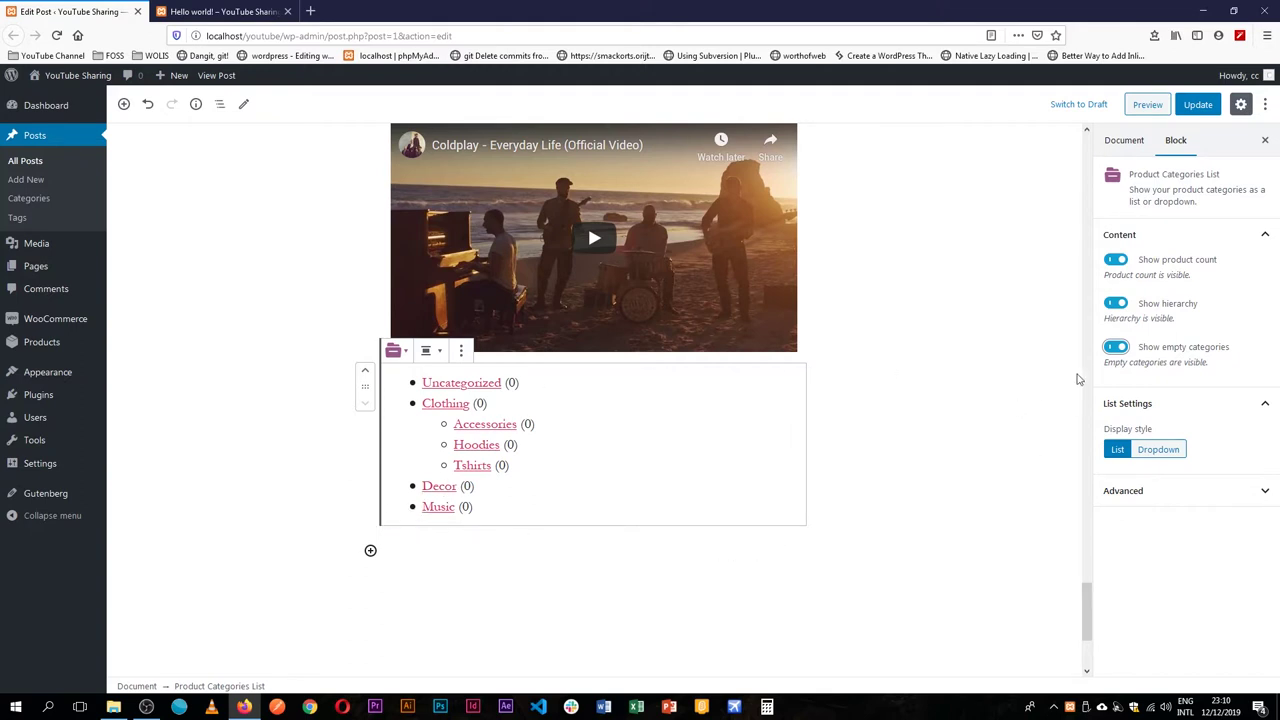
{"action": "left_click", "coordinate": [1115, 262]}
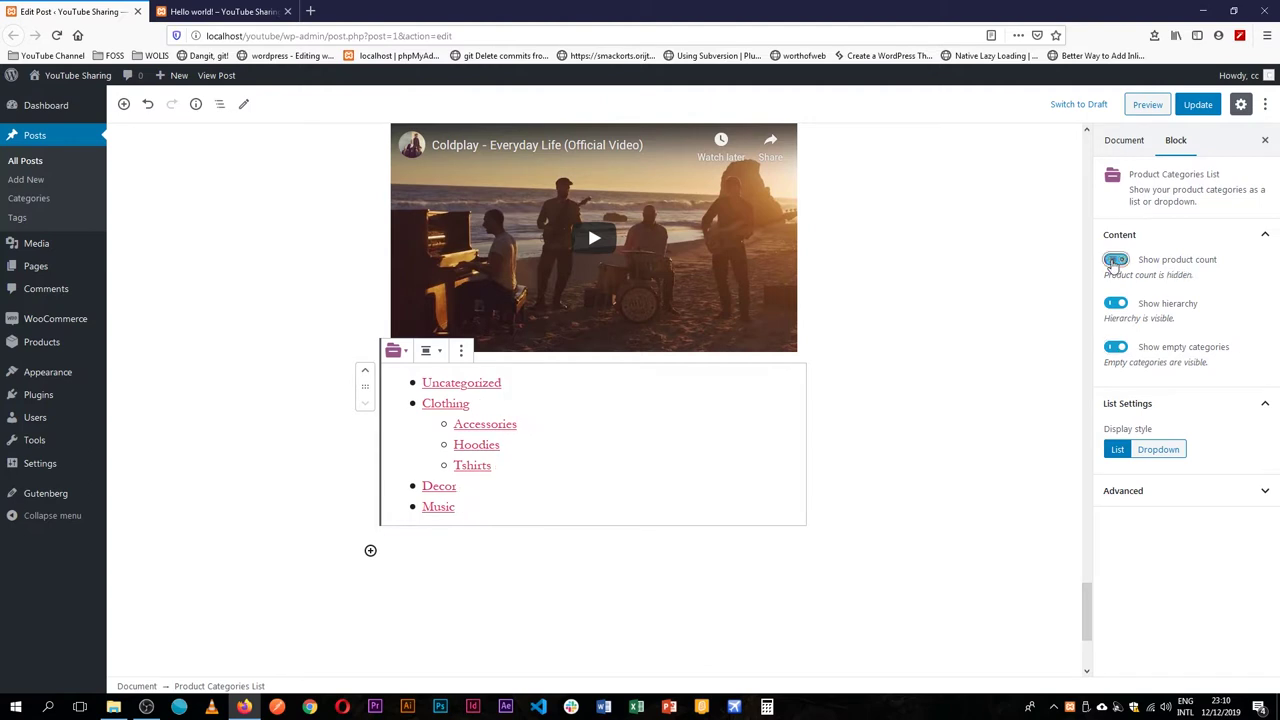
{"action": "left_click", "coordinate": [1114, 261]}
{"action": "left_click", "coordinate": [1116, 304]}
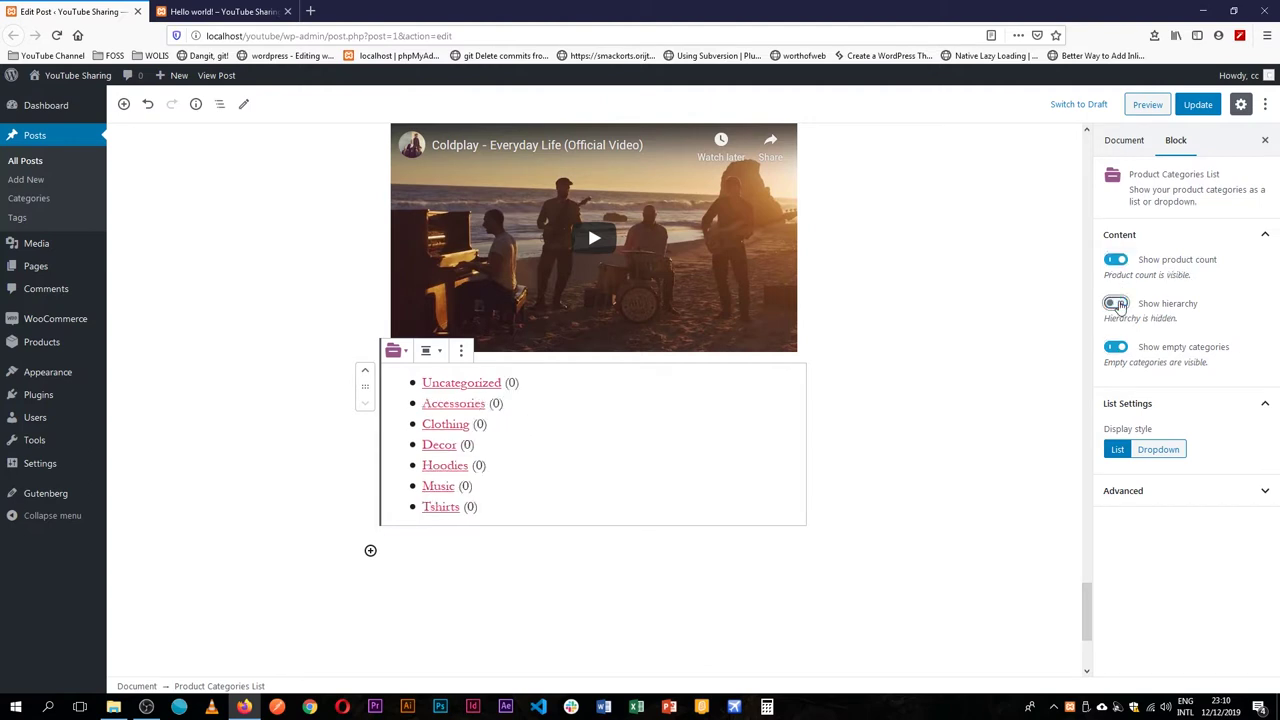
{"action": "left_click", "coordinate": [408, 543]}
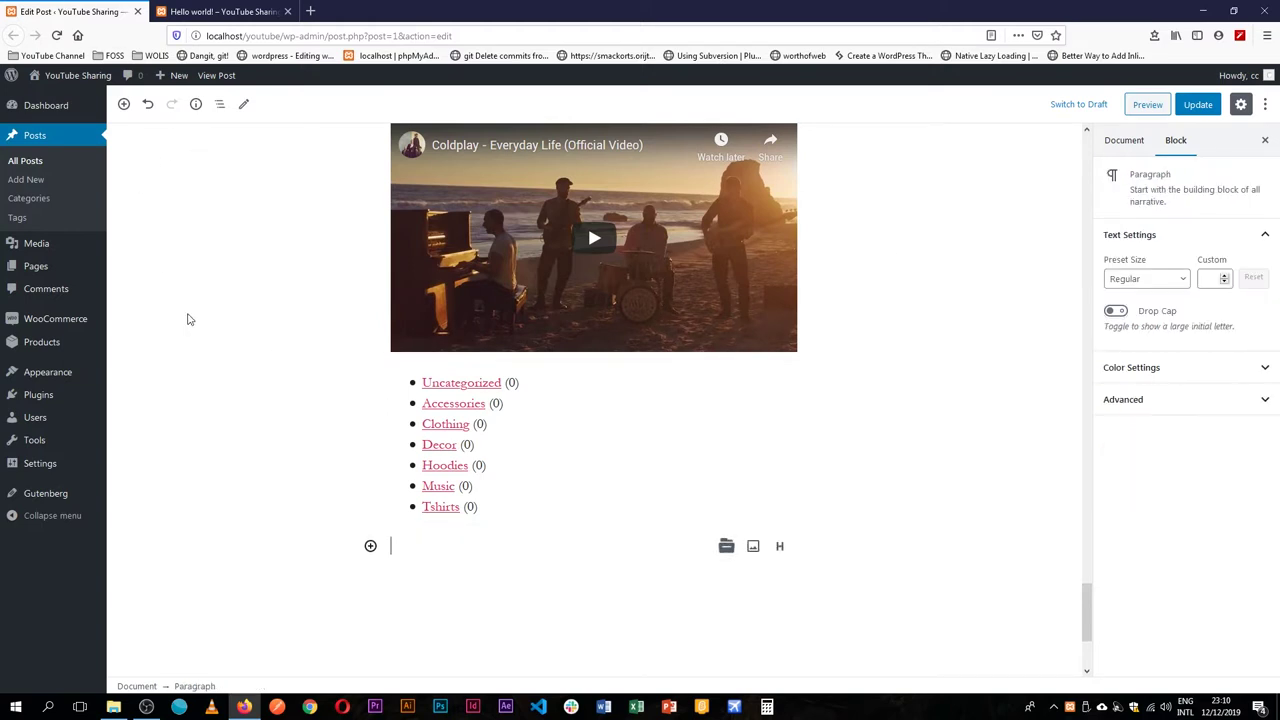
- Insert a WooCommerce Reviews by Product block into the post
{"action": "left_click", "coordinate": [124, 104]}
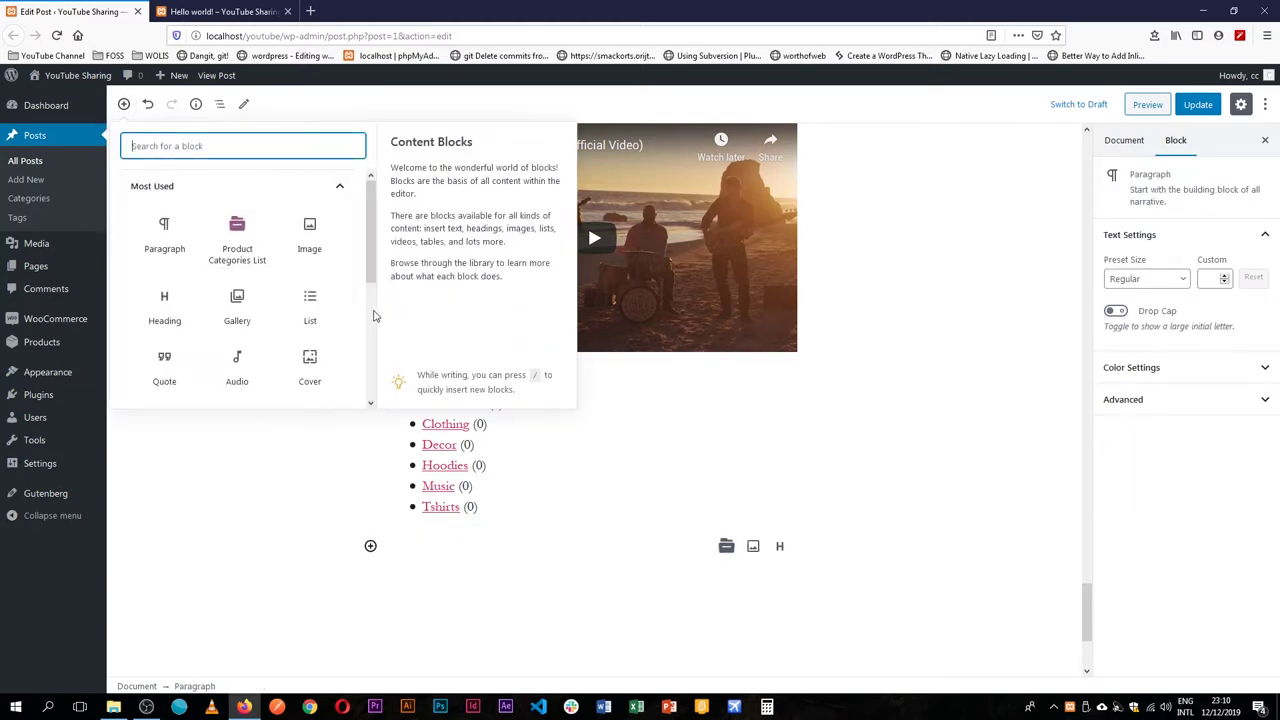
{"action": "scroll", "coordinate": [374, 316], "scroll_direction": "down", "scroll_amount": 5}
{"action": "left_click", "coordinate": [343, 367]}
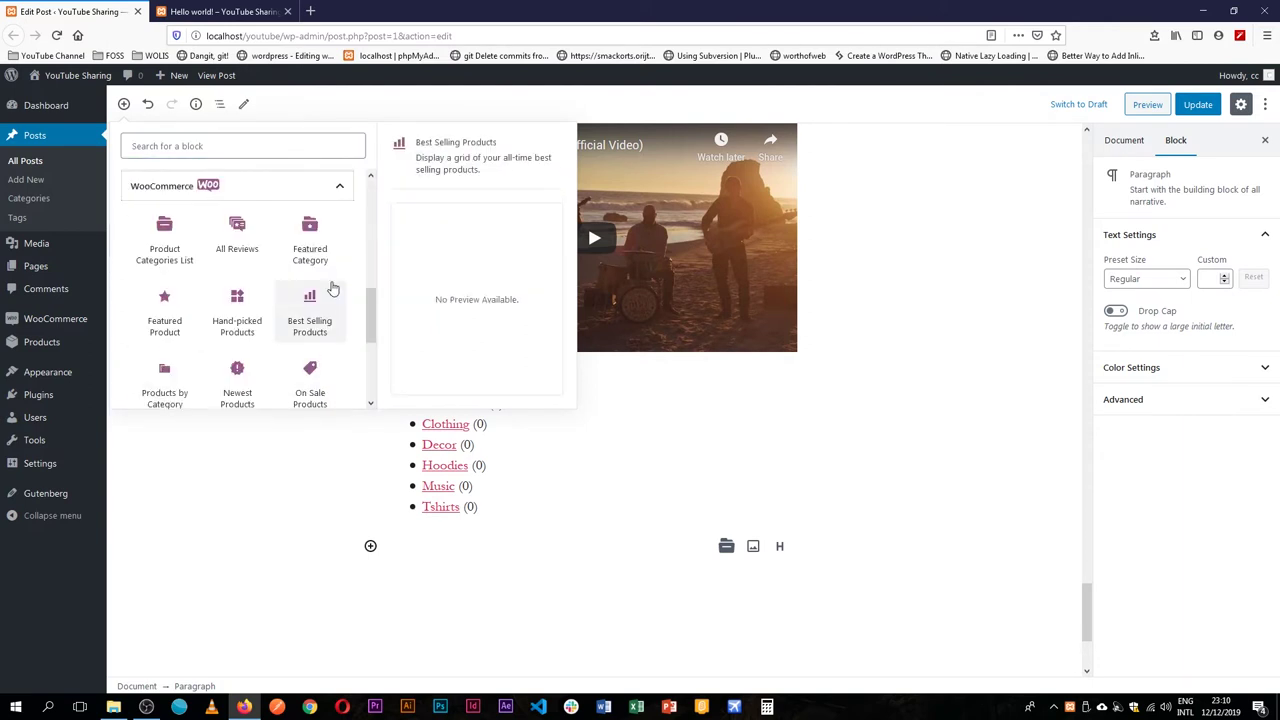
{"action": "scroll", "coordinate": [300, 280], "scroll_direction": "down", "scroll_amount": 1}
{"action": "scroll", "coordinate": [213, 313], "scroll_direction": "down", "scroll_amount": 1}
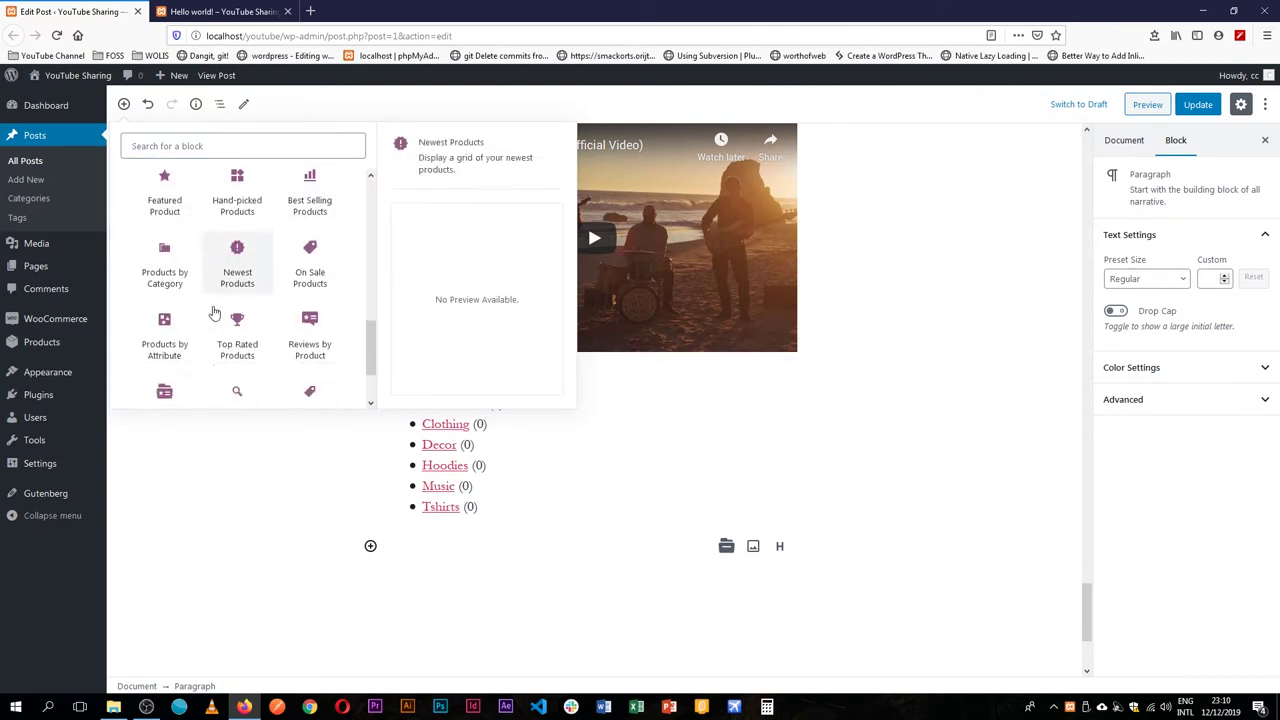
{"action": "scroll", "coordinate": [213, 313], "scroll_direction": "down", "scroll_amount": 1}
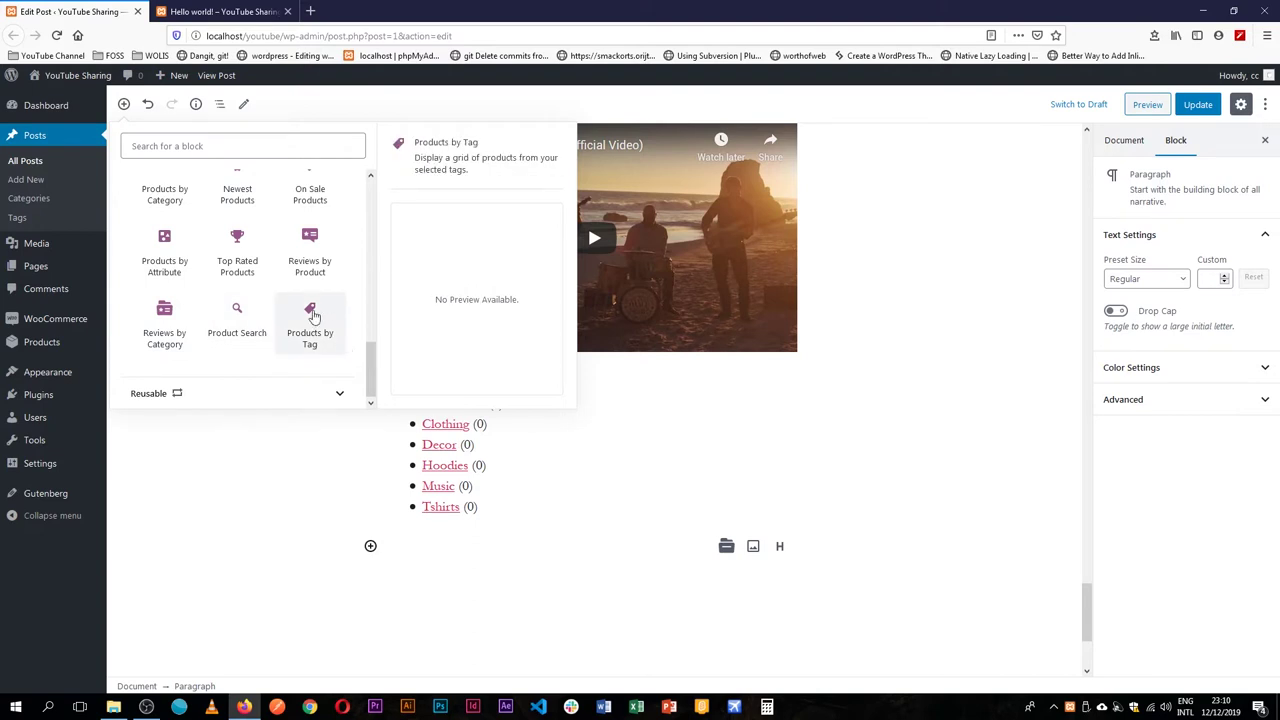
{"action": "left_click", "coordinate": [310, 243]}
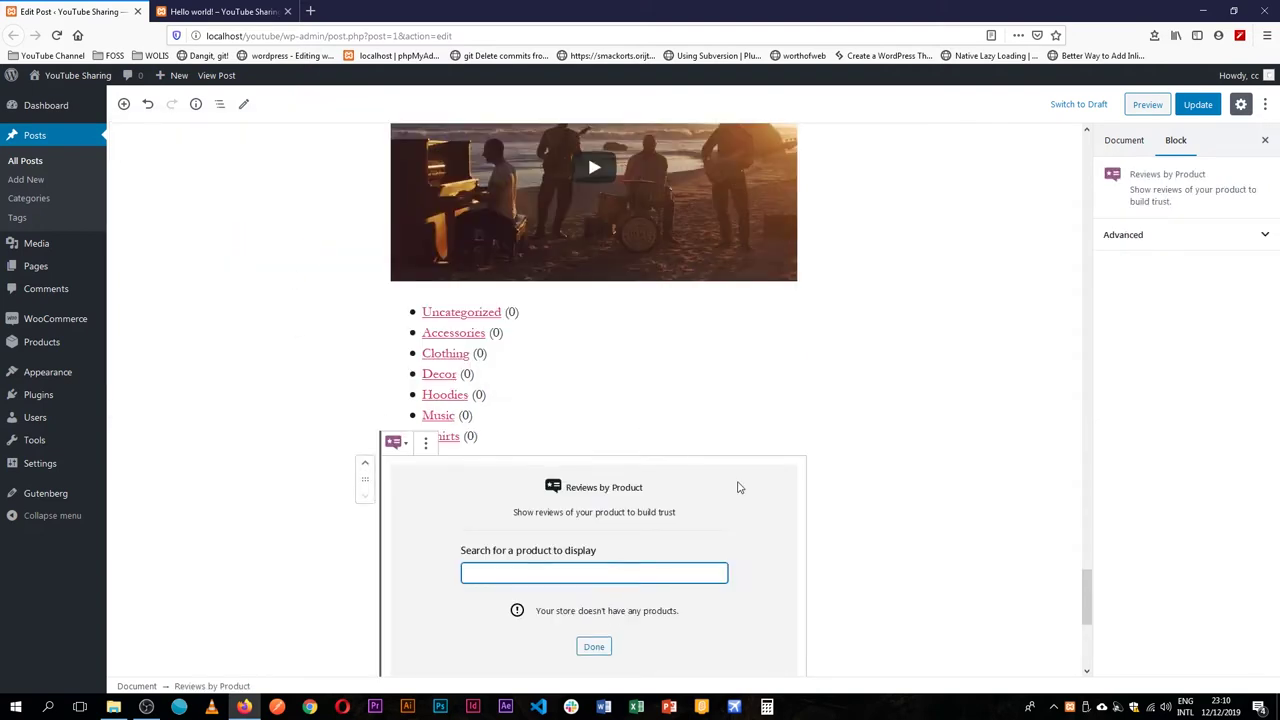
{"action": "scroll", "coordinate": [738, 487], "scroll_direction": "down", "scroll_amount": 2}
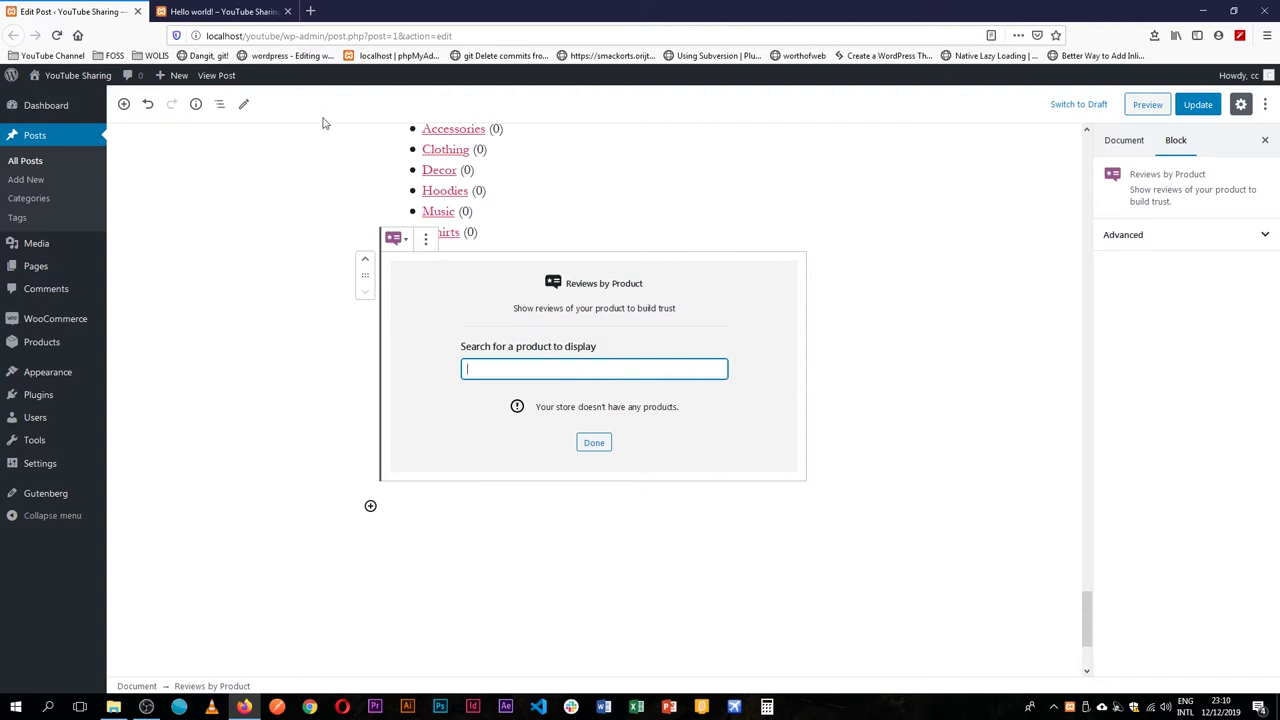
- Insert a WooCommerce Best Selling Products block below it
{"action": "left_click", "coordinate": [124, 104]}
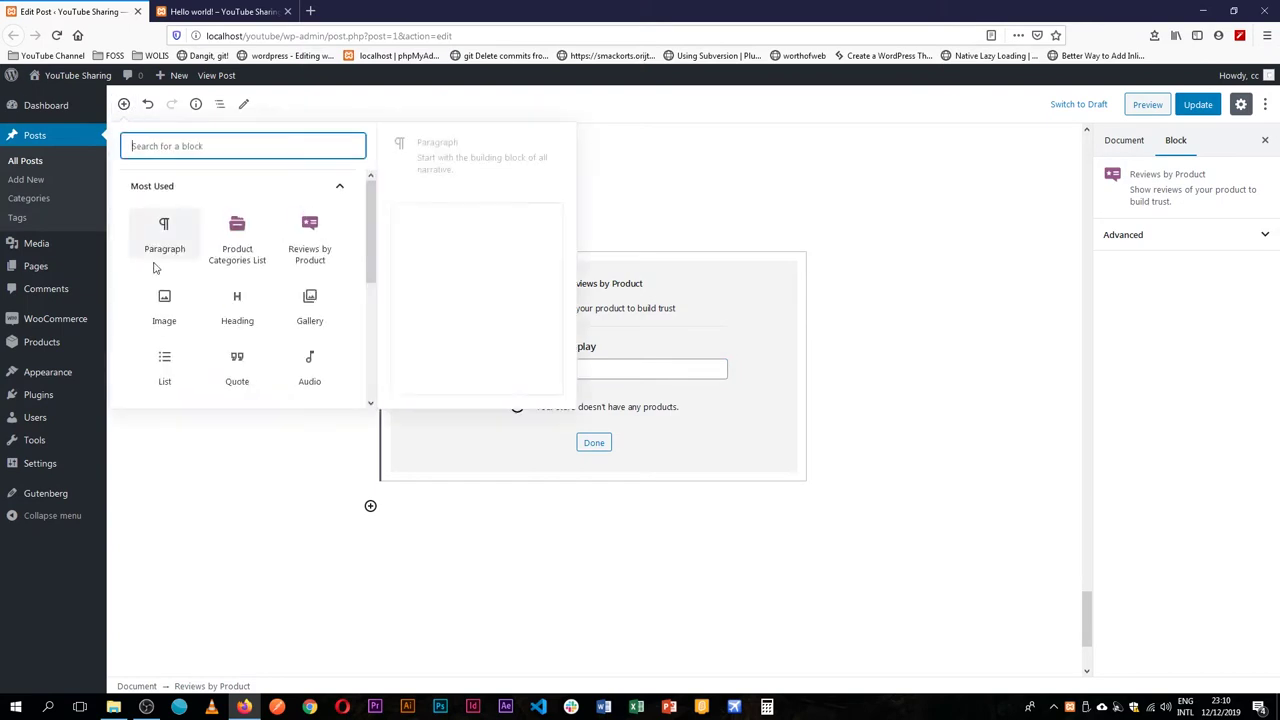
{"action": "left_click", "coordinate": [342, 188]}
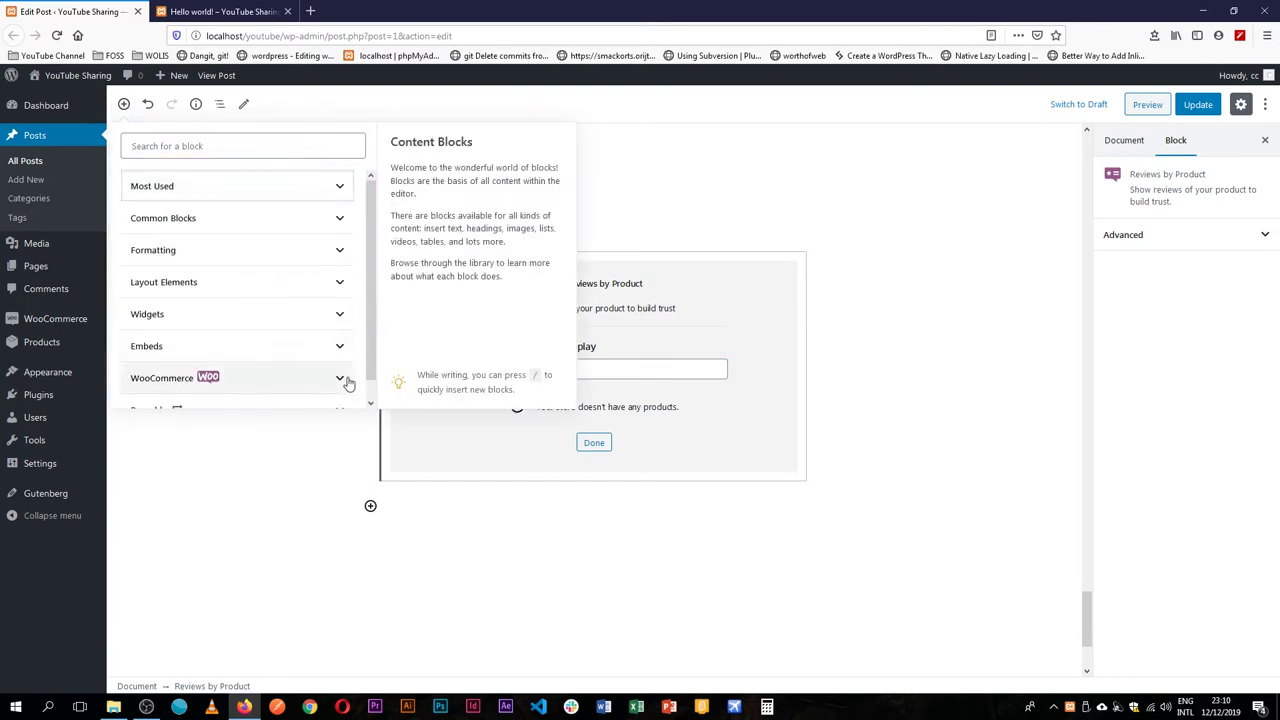
{"action": "left_click", "coordinate": [342, 379]}
{"action": "scroll", "coordinate": [334, 291], "scroll_direction": "down", "scroll_amount": 3}
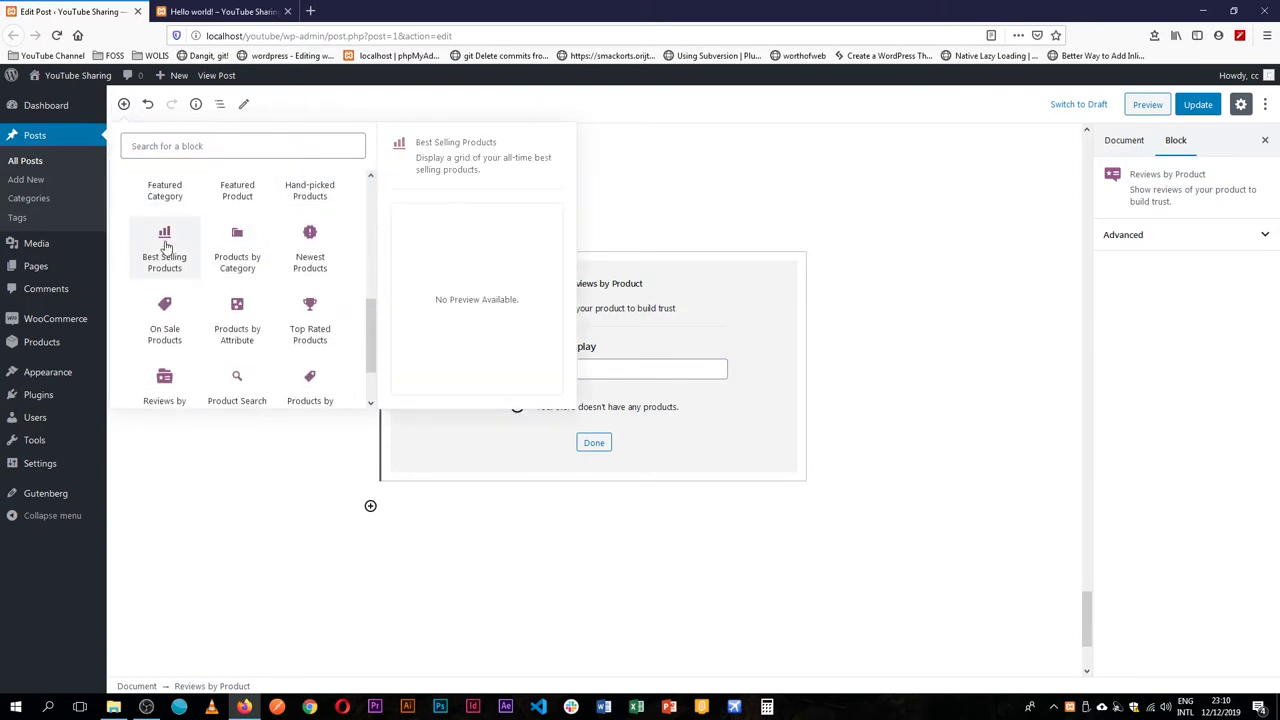
{"action": "left_click", "coordinate": [165, 245]}
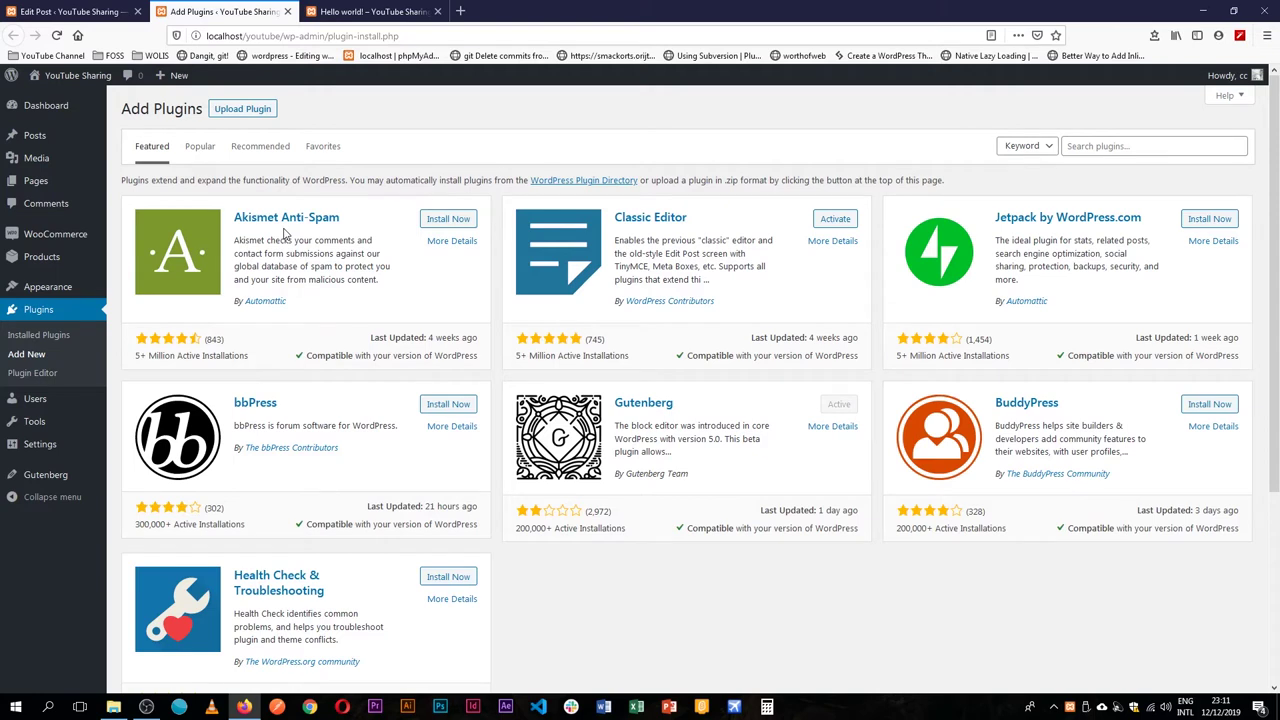
- Search plugins for 'blocks' and install Page Builder Gutenberg Blocks – CoBlocks
{"action": "left_click", "coordinate": [1091, 146]}
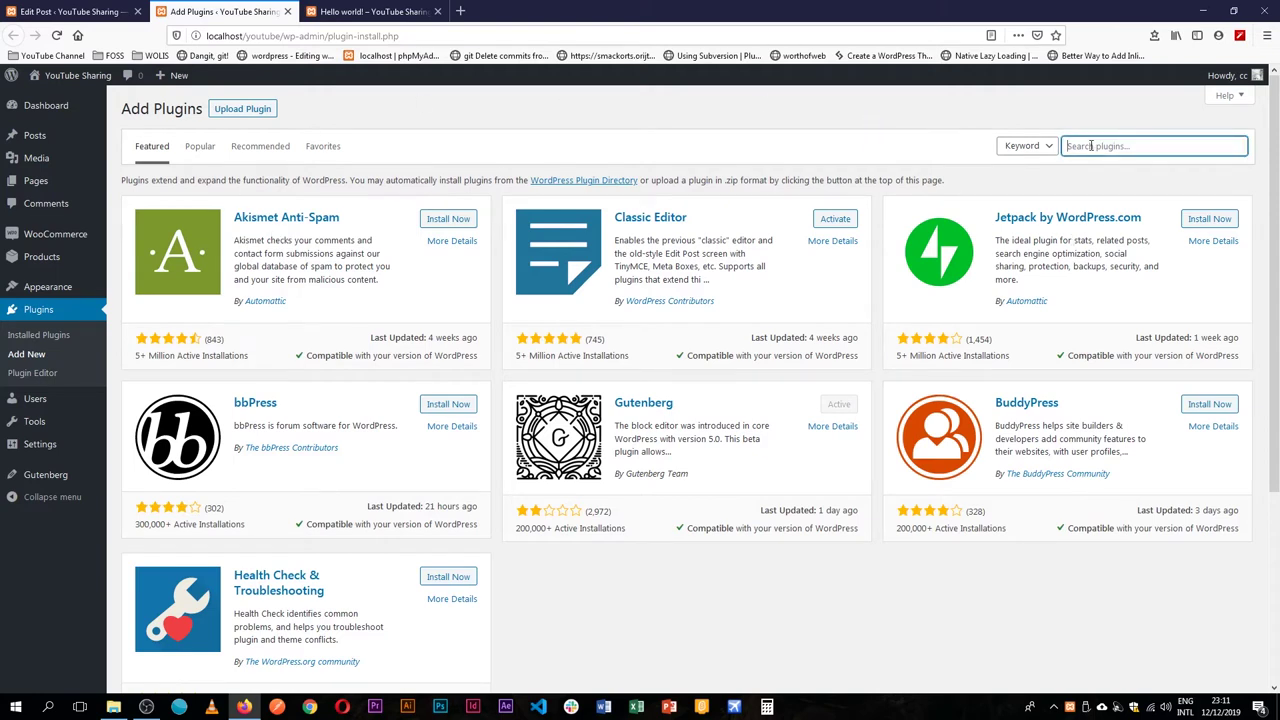
{"action": "type", "text": "blo"}
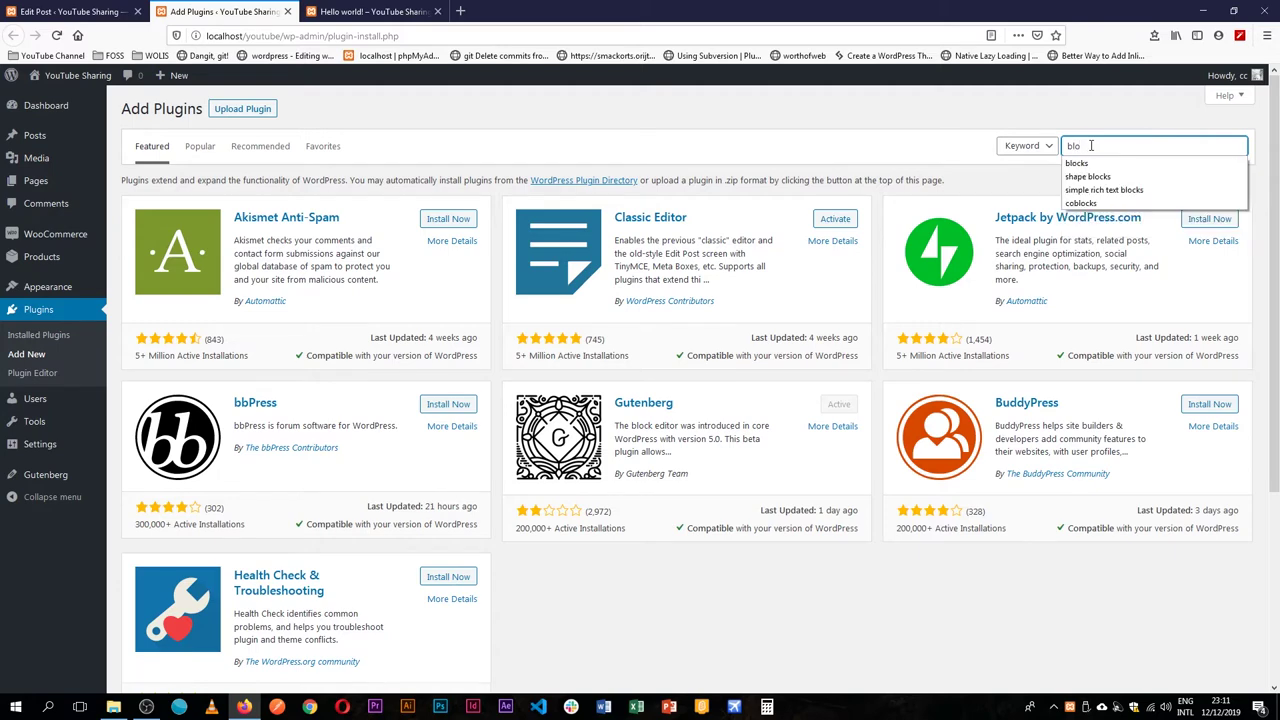
{"action": "type", "text": "cks"}
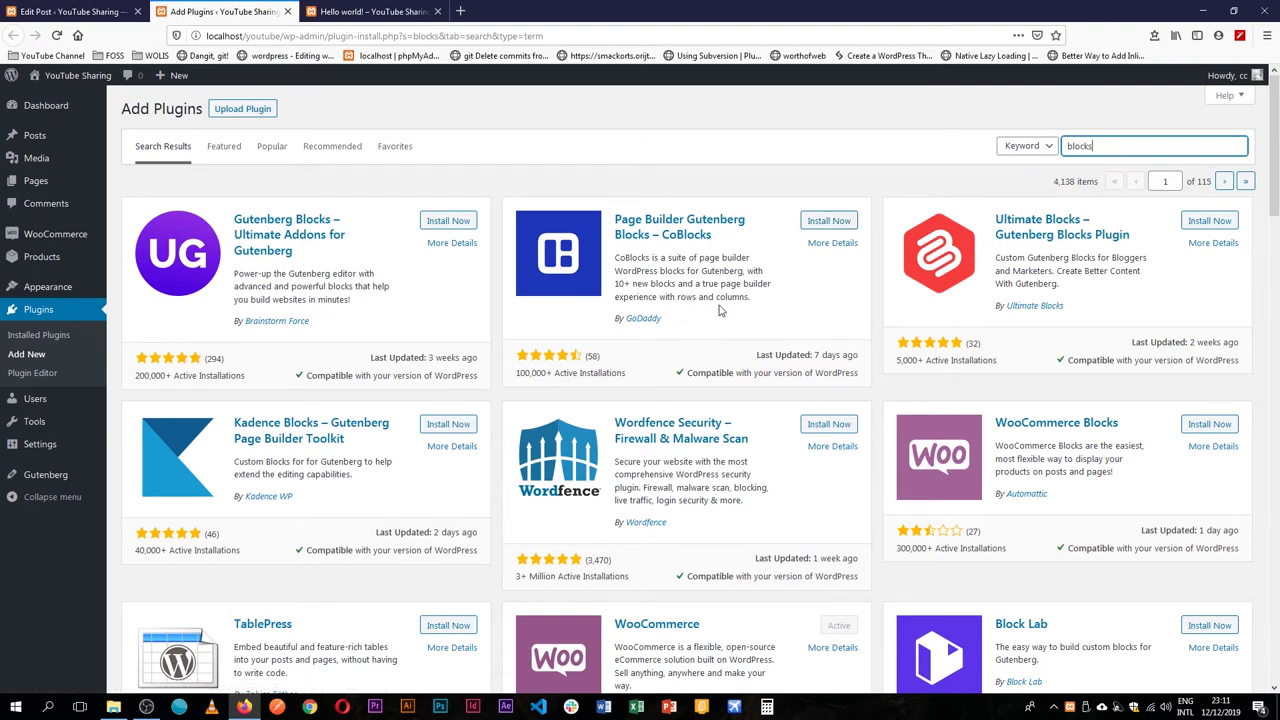
{"action": "left_click", "coordinate": [827, 221]}
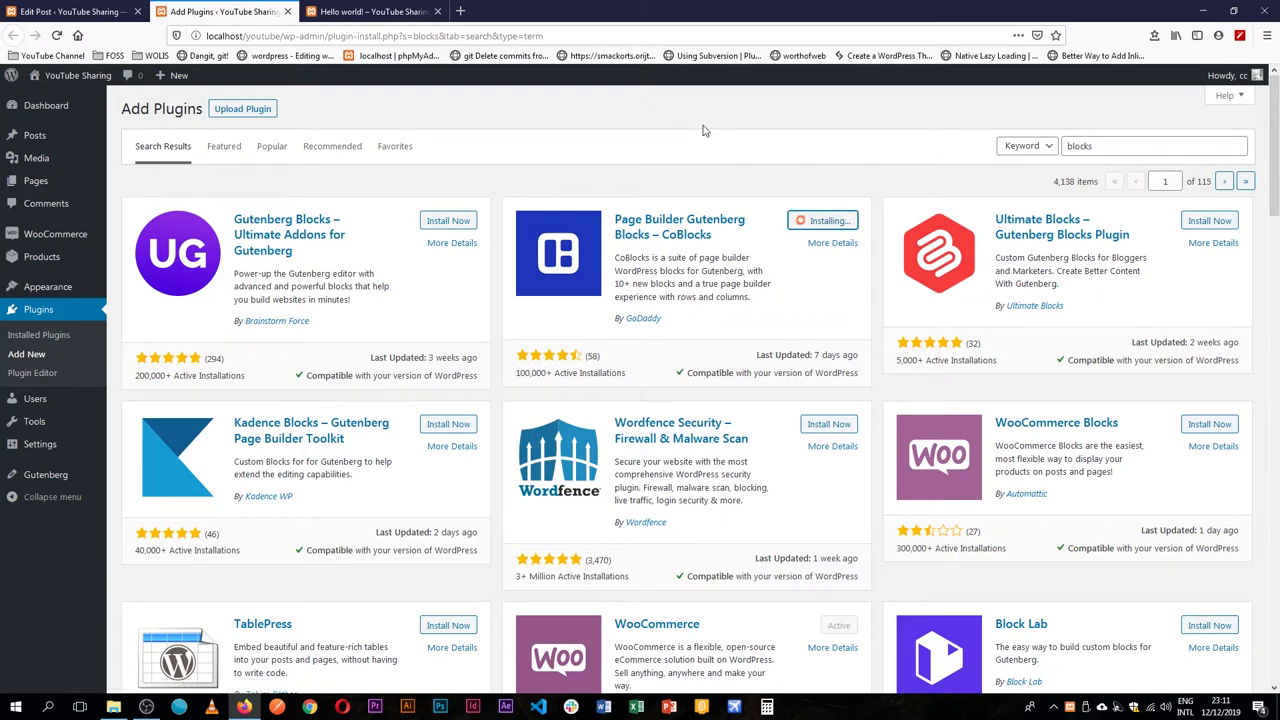
- Search 'simple rich text blocks' and install Simple HTML Rich Text for Block Editor
{"action": "left_click", "coordinate": [1085, 145]}
{"action": "left_click", "coordinate": [1113, 146]}
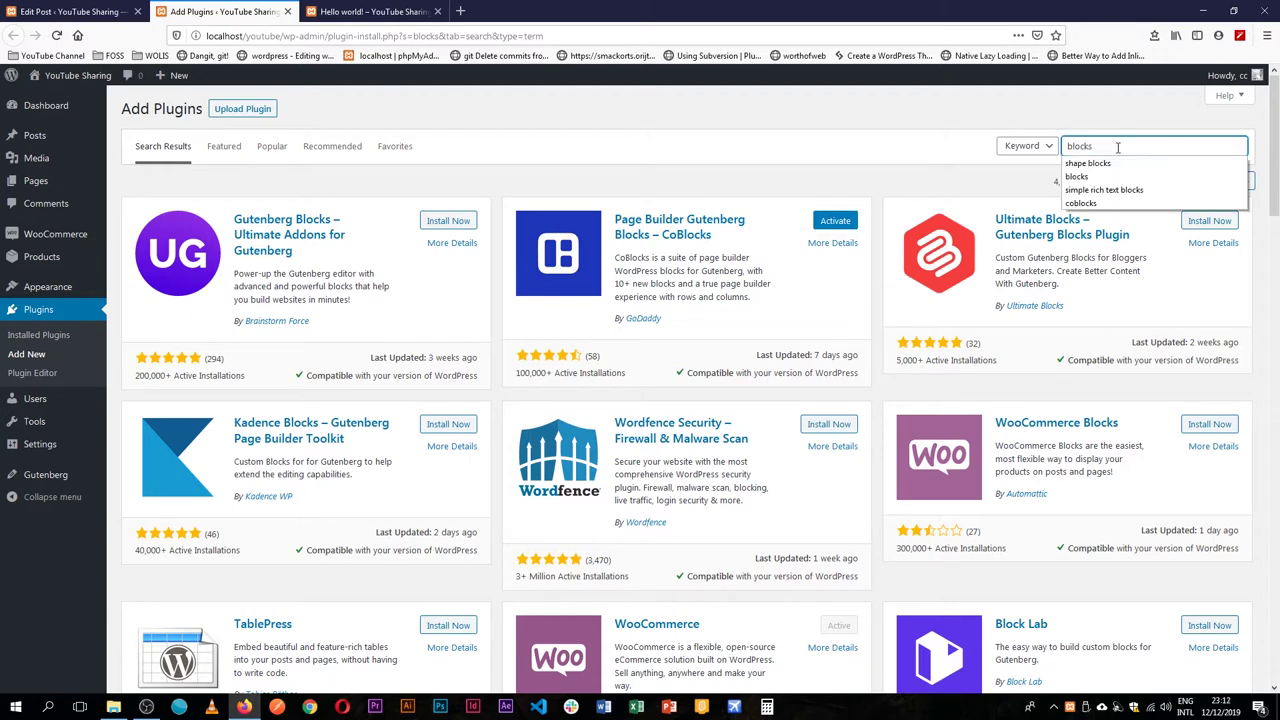
{"action": "left_click", "coordinate": [1105, 190]}
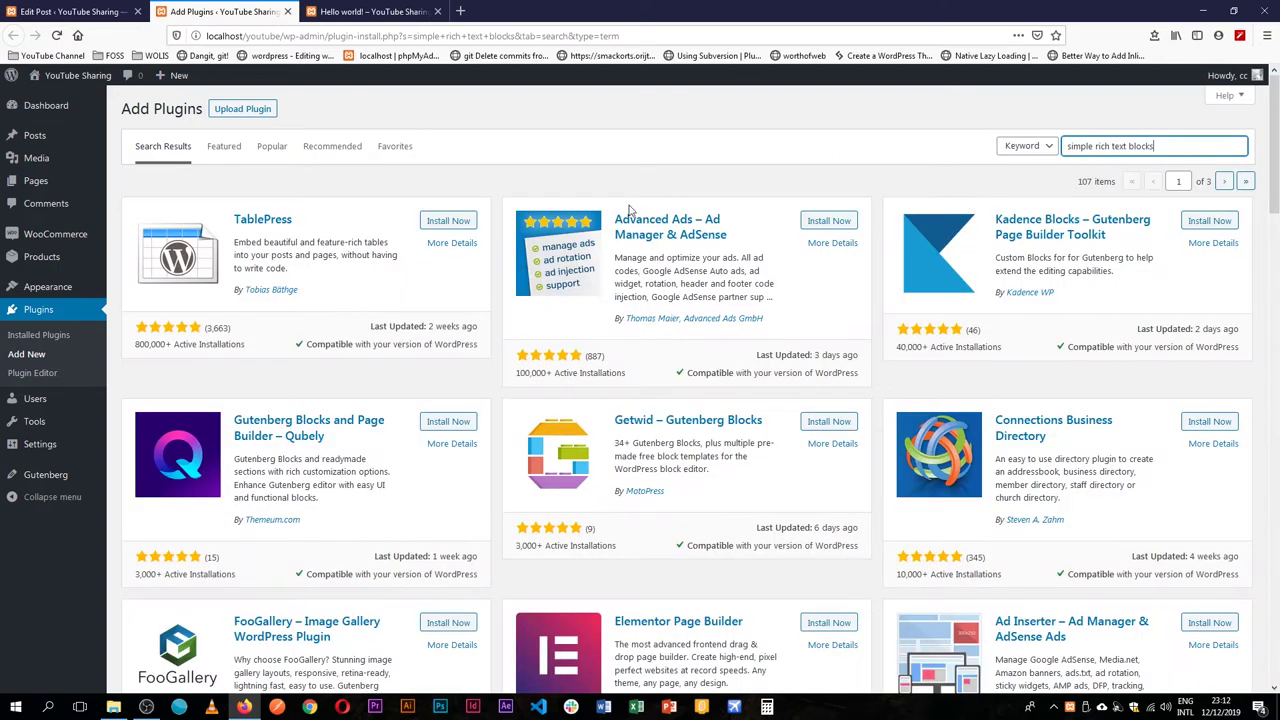
{"action": "scroll", "coordinate": [855, 372], "scroll_direction": "down", "scroll_amount": 10}
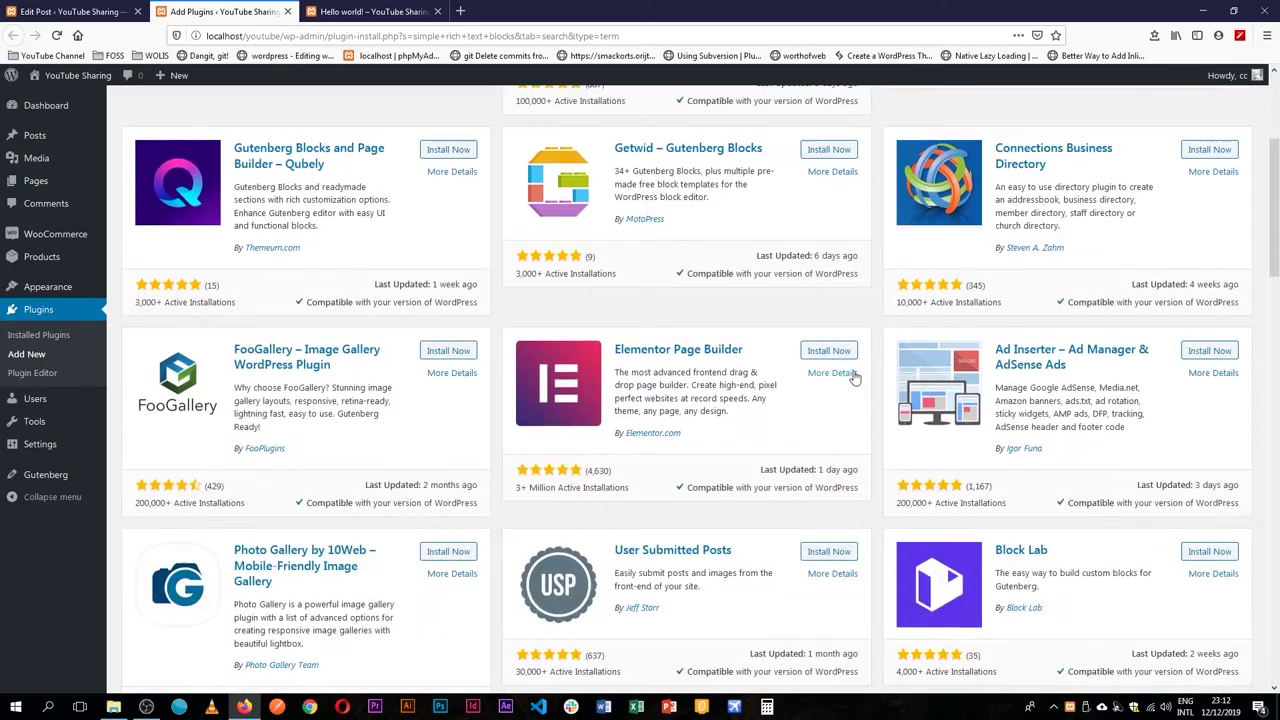
{"action": "scroll", "coordinate": [855, 376], "scroll_direction": "down", "scroll_amount": 5}
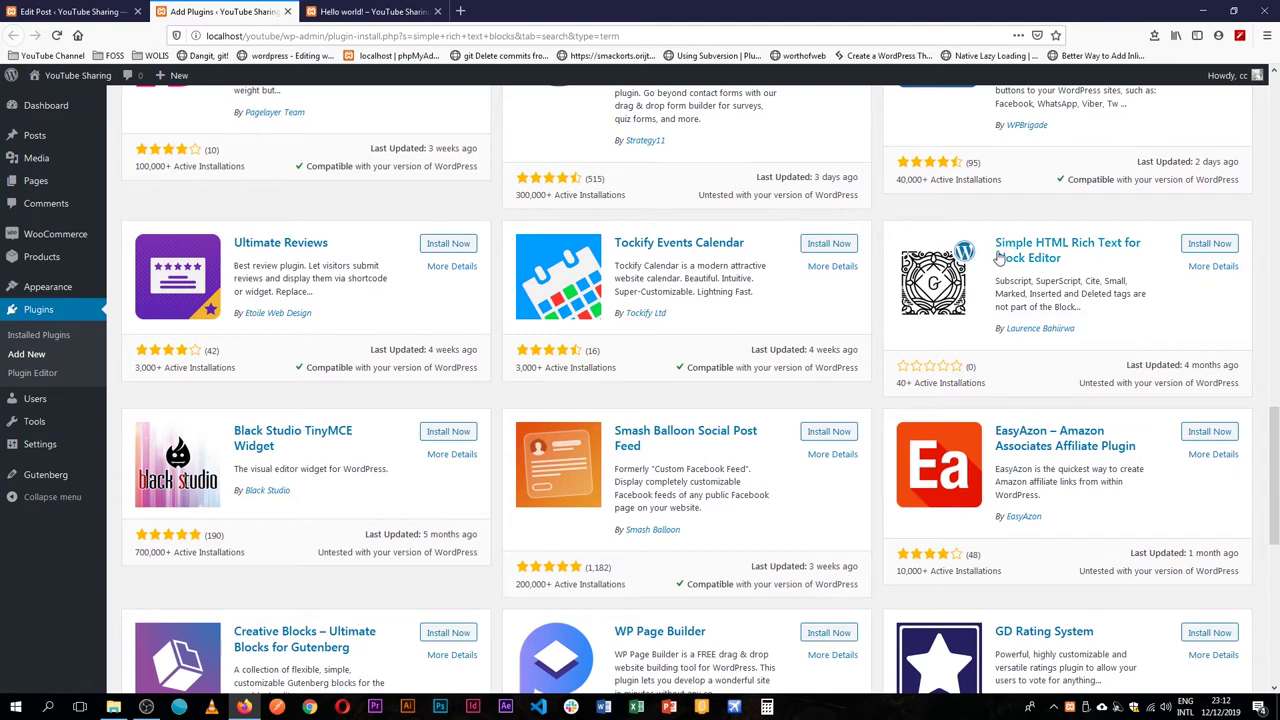
{"action": "left_click", "coordinate": [1204, 245]}
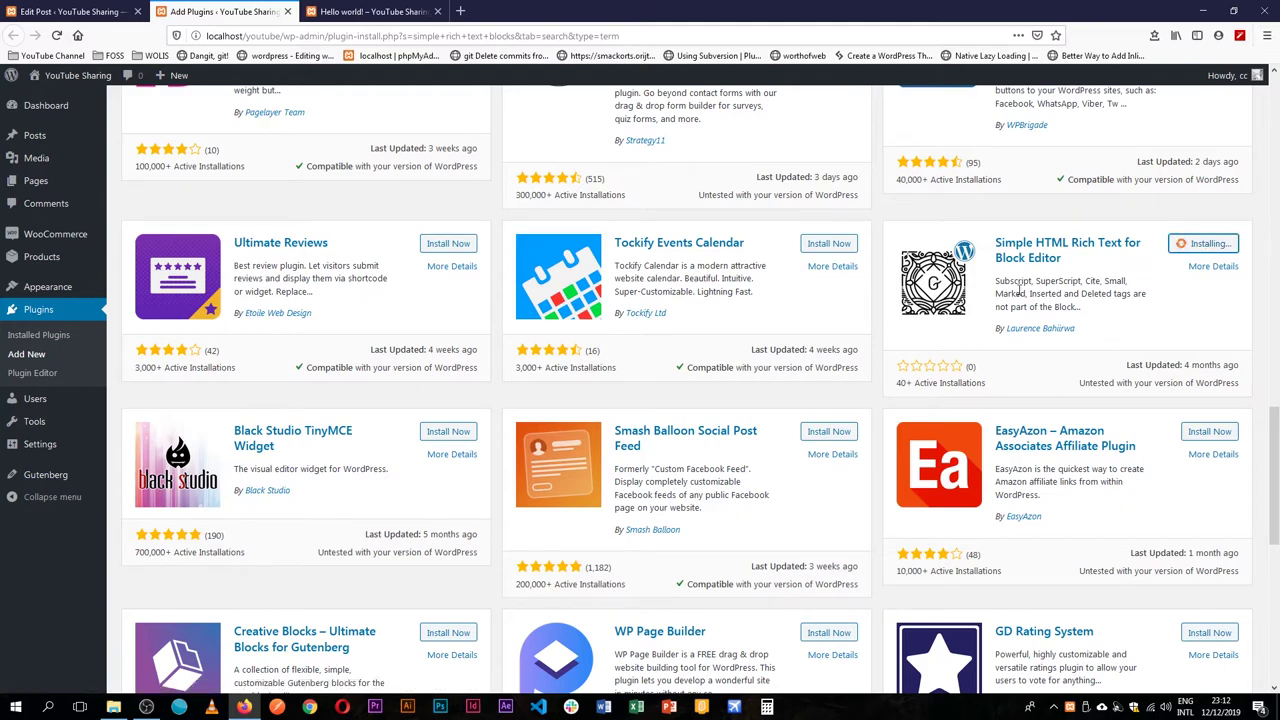
- Activate the Simple HTML Rich Text for Block Editor plugin
{"action": "left_click_drag", "start_coordinate": [1001, 282], "coordinate": [1124, 281]}
{"action": "left_click_drag", "start_coordinate": [1009, 295], "coordinate": [1100, 294]}
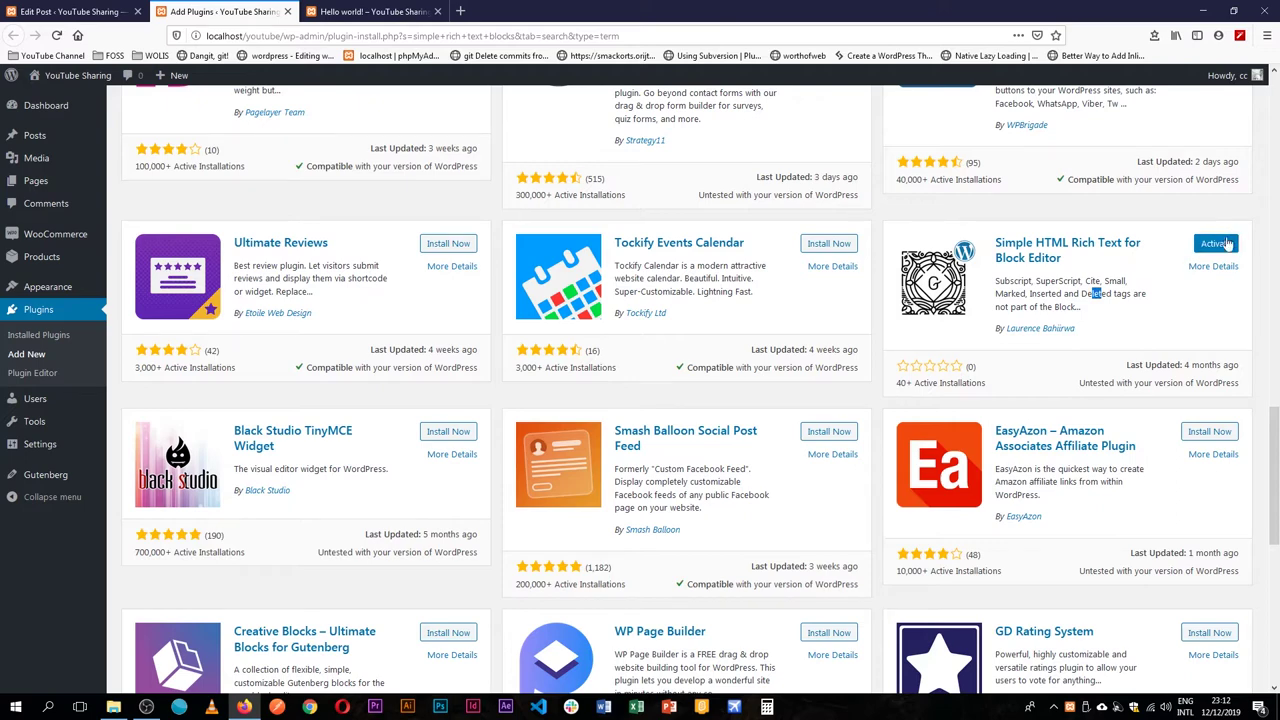
{"action": "left_click", "coordinate": [1216, 245]}
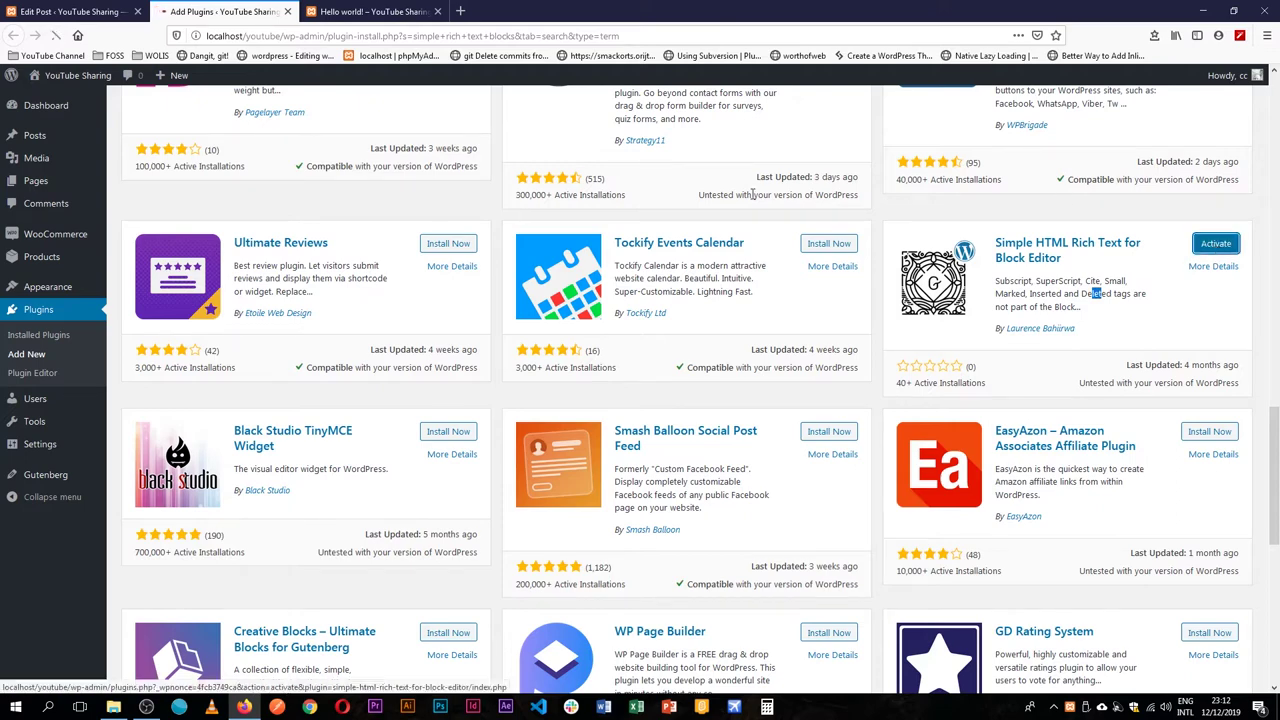
{"action": "scroll", "coordinate": [730, 258], "scroll_direction": "up", "scroll_amount": 5}
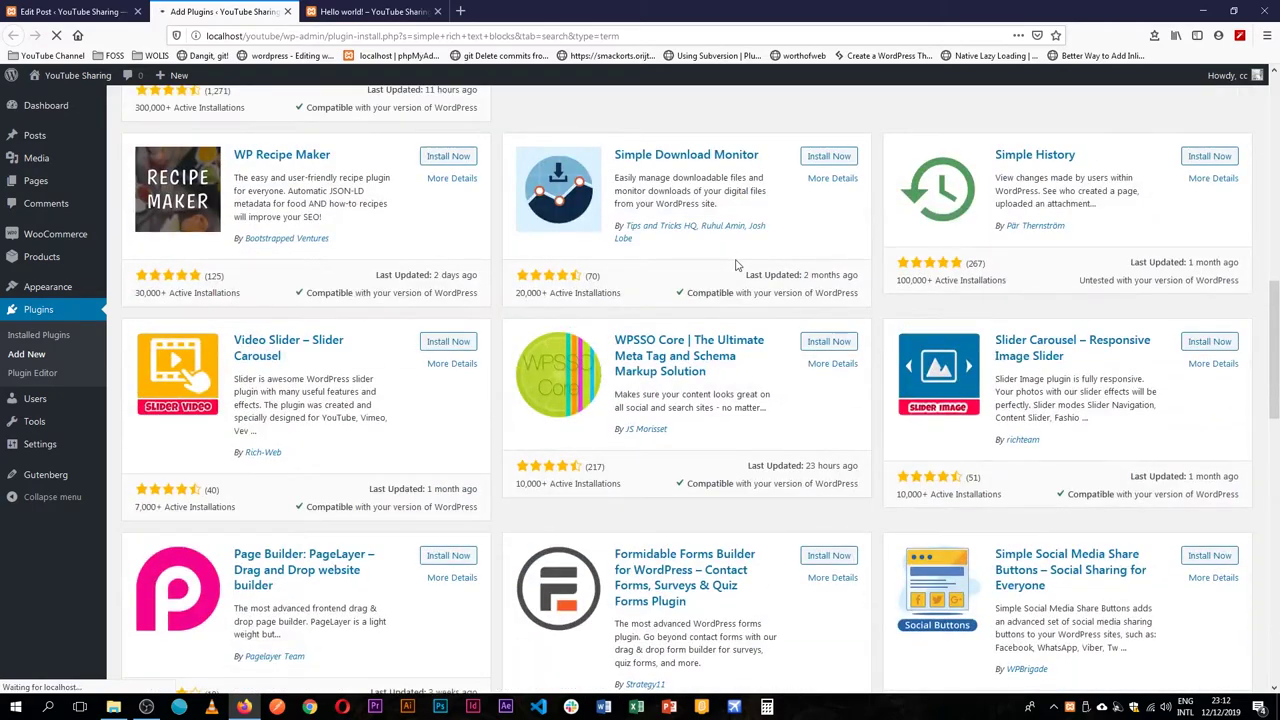
{"action": "scroll", "coordinate": [735, 265], "scroll_direction": "down", "scroll_amount": 3}
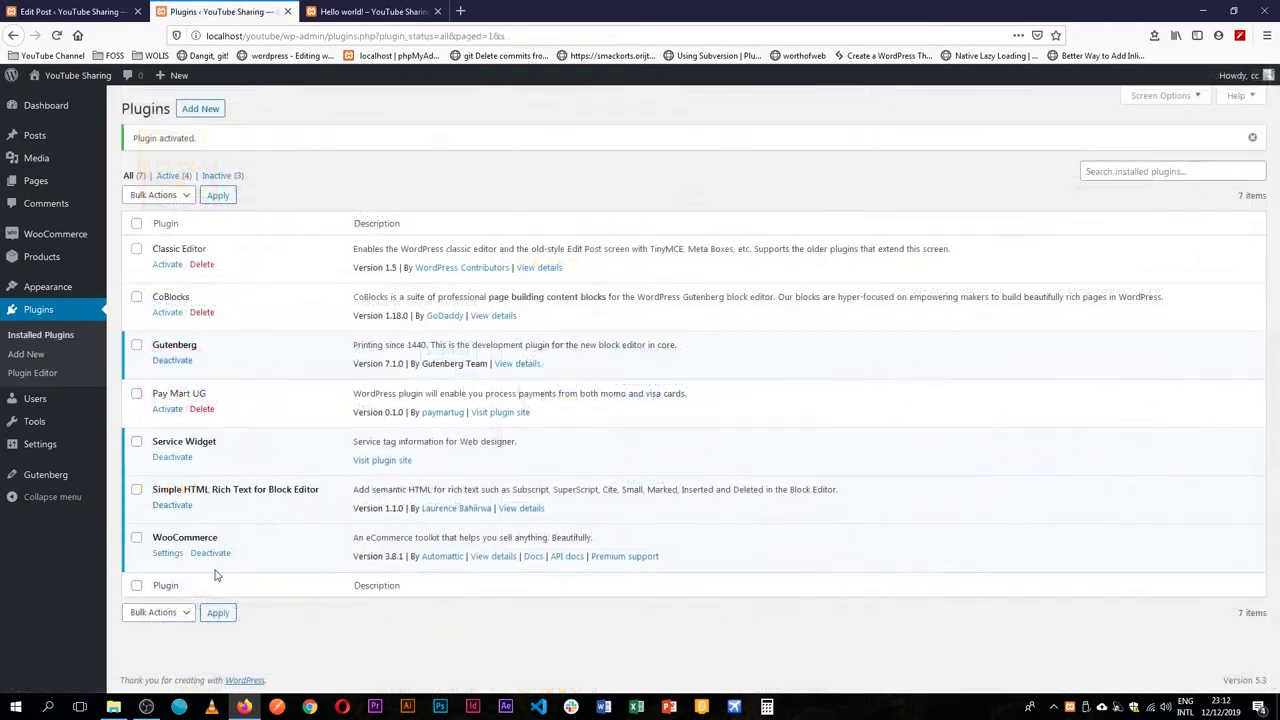
- Activate CoBlocks, then reload the Hello world! post editor and return to its top
{"action": "left_click", "coordinate": [167, 312]}
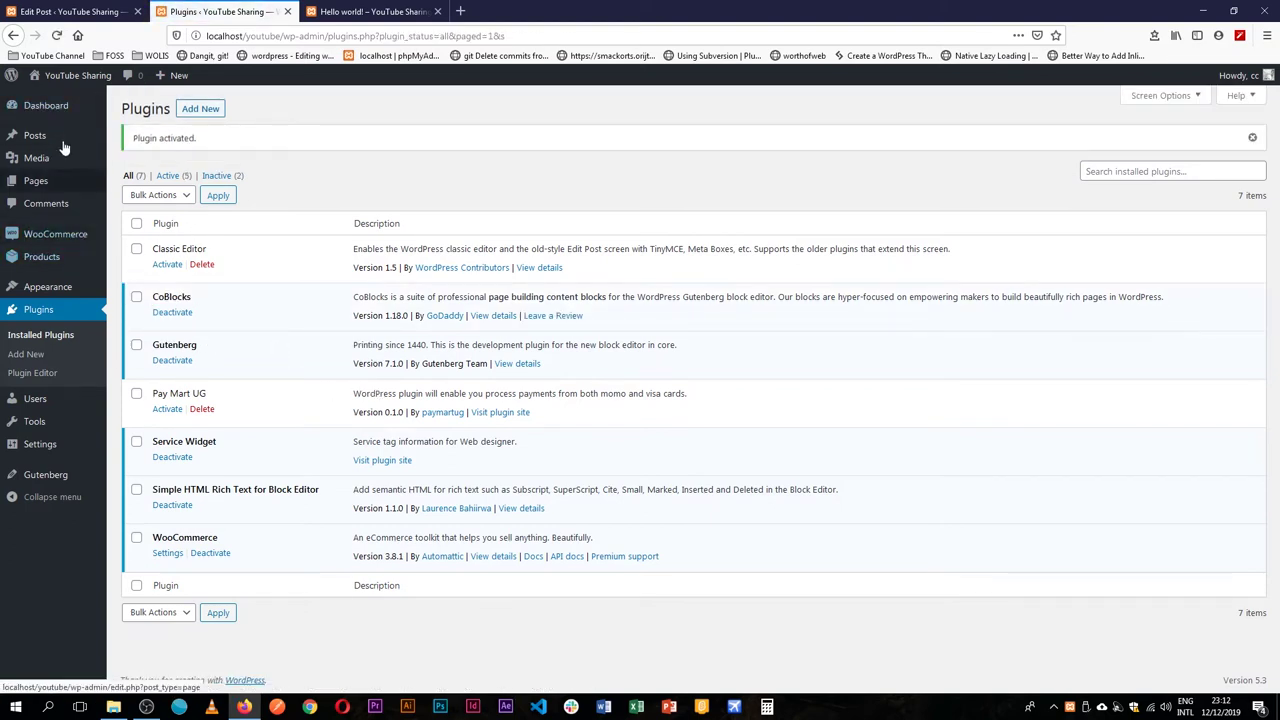
{"action": "left_click", "coordinate": [56, 10]}
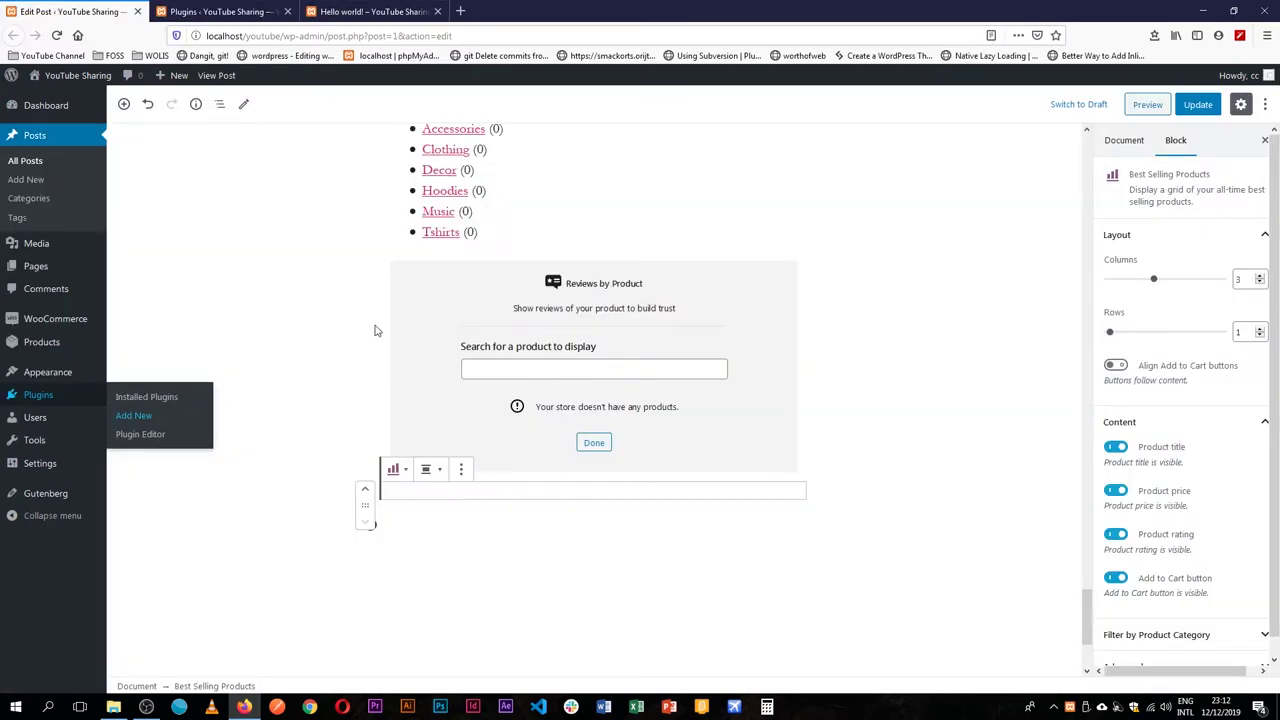
{"action": "key", "text": "F5"}
{"action": "key", "text": "Return"}
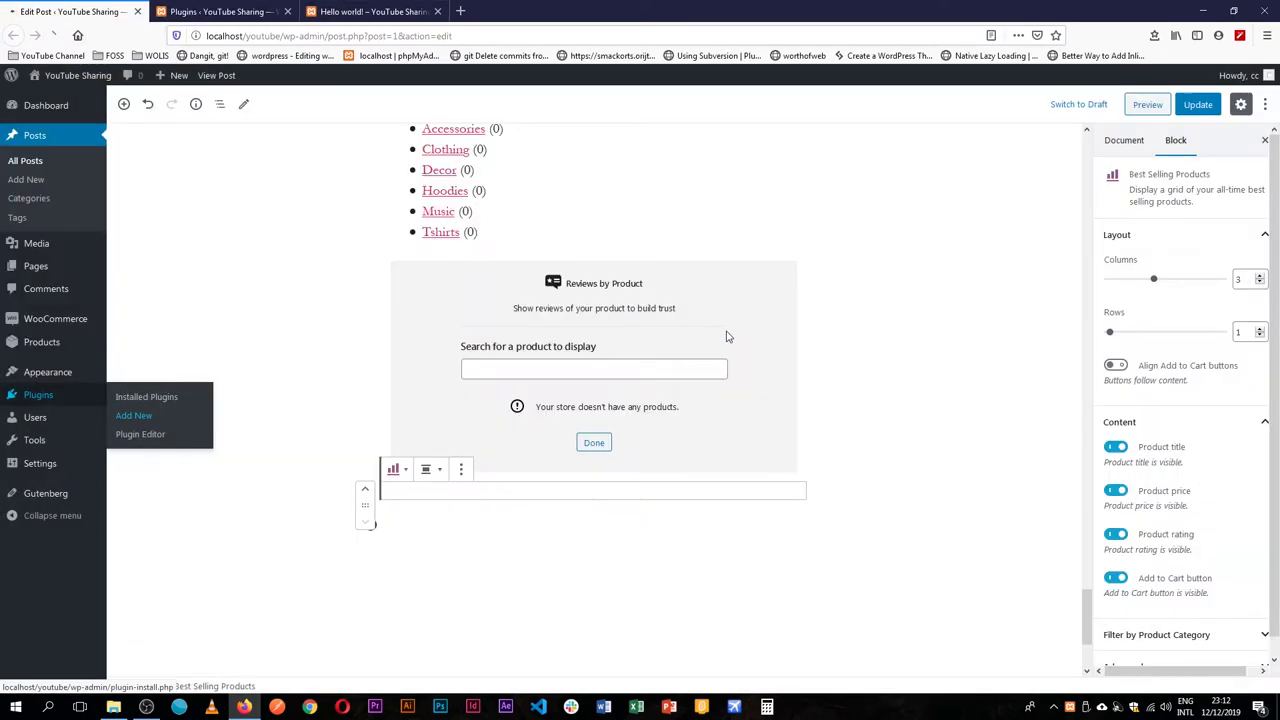
{"action": "scroll", "coordinate": [890, 408], "scroll_direction": "up", "scroll_amount": 15}
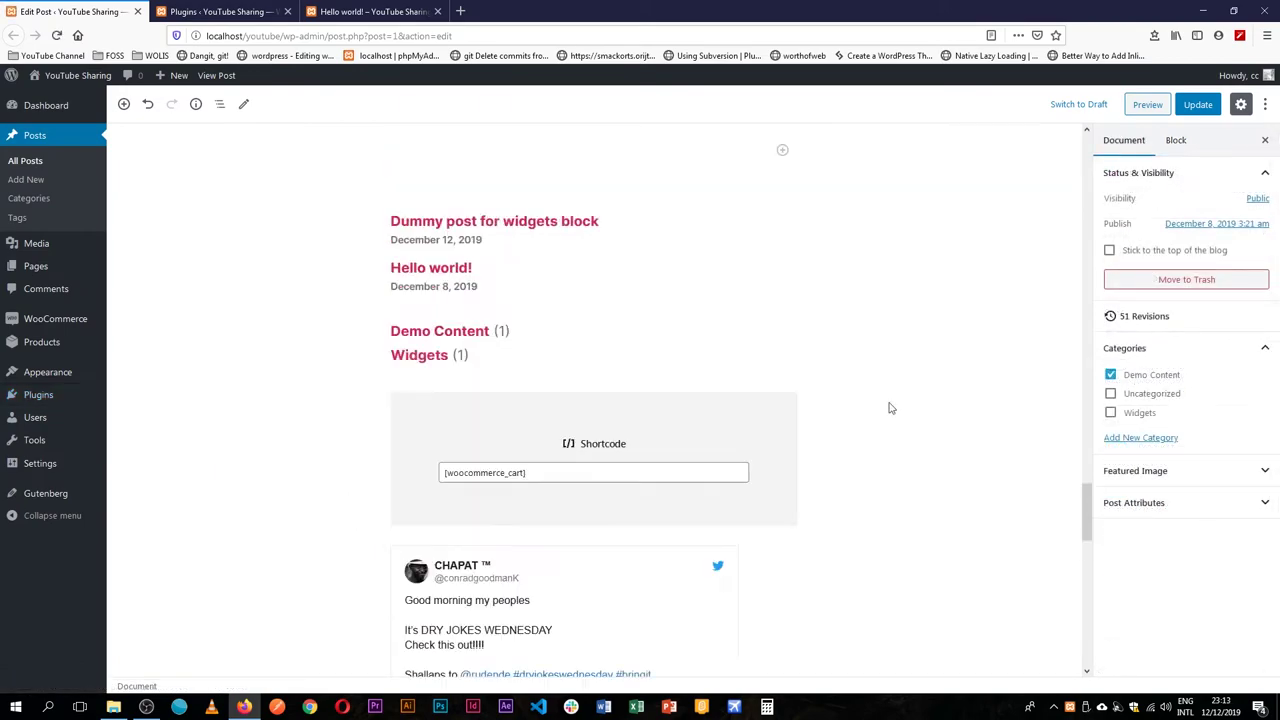
{"action": "scroll", "coordinate": [890, 408], "scroll_direction": "up", "scroll_amount": 15}
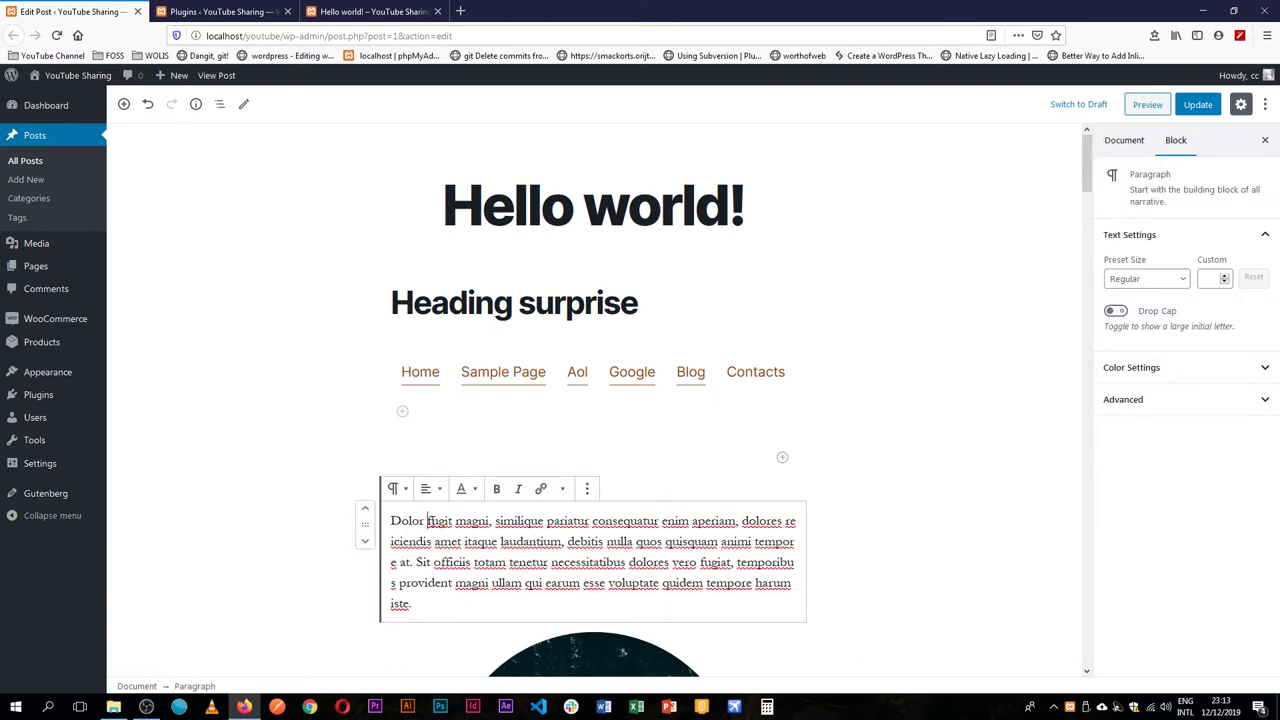
- Make 'fugit magni' subscript in the first paragraph
{"action": "left_click_drag", "start_coordinate": [427, 520], "coordinate": [491, 524]}
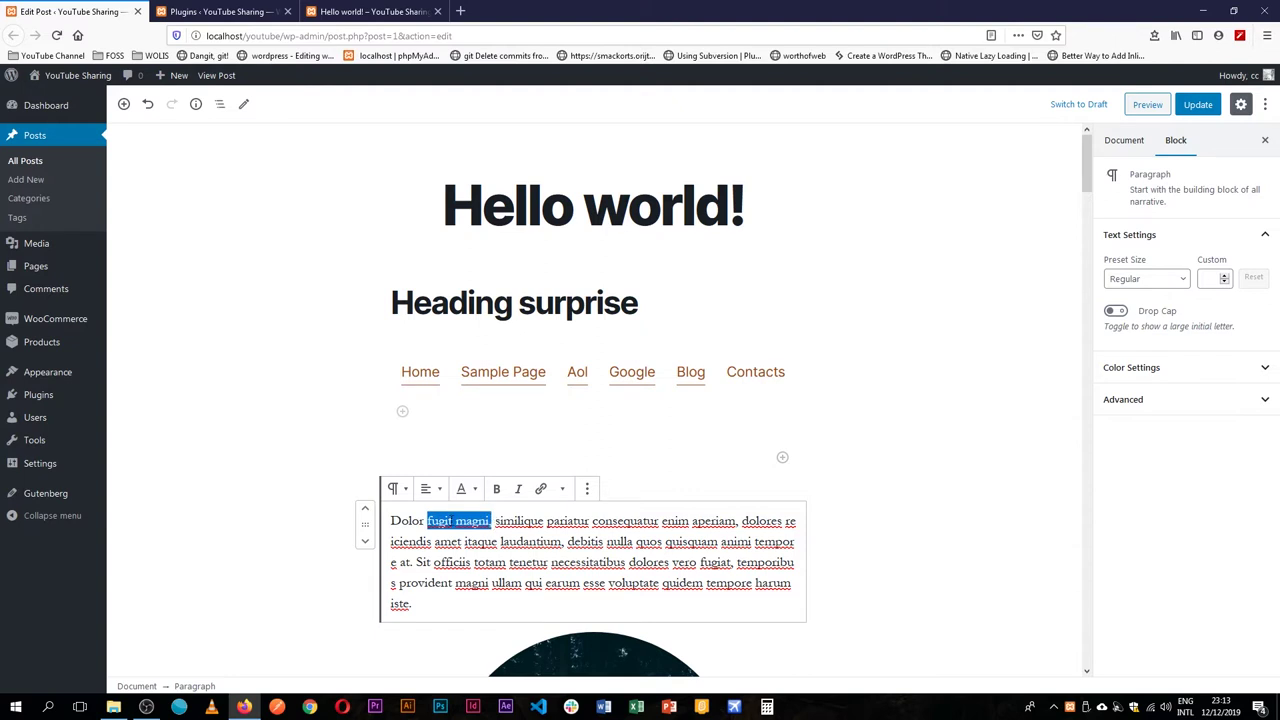
{"action": "left_click", "coordinate": [562, 488]}
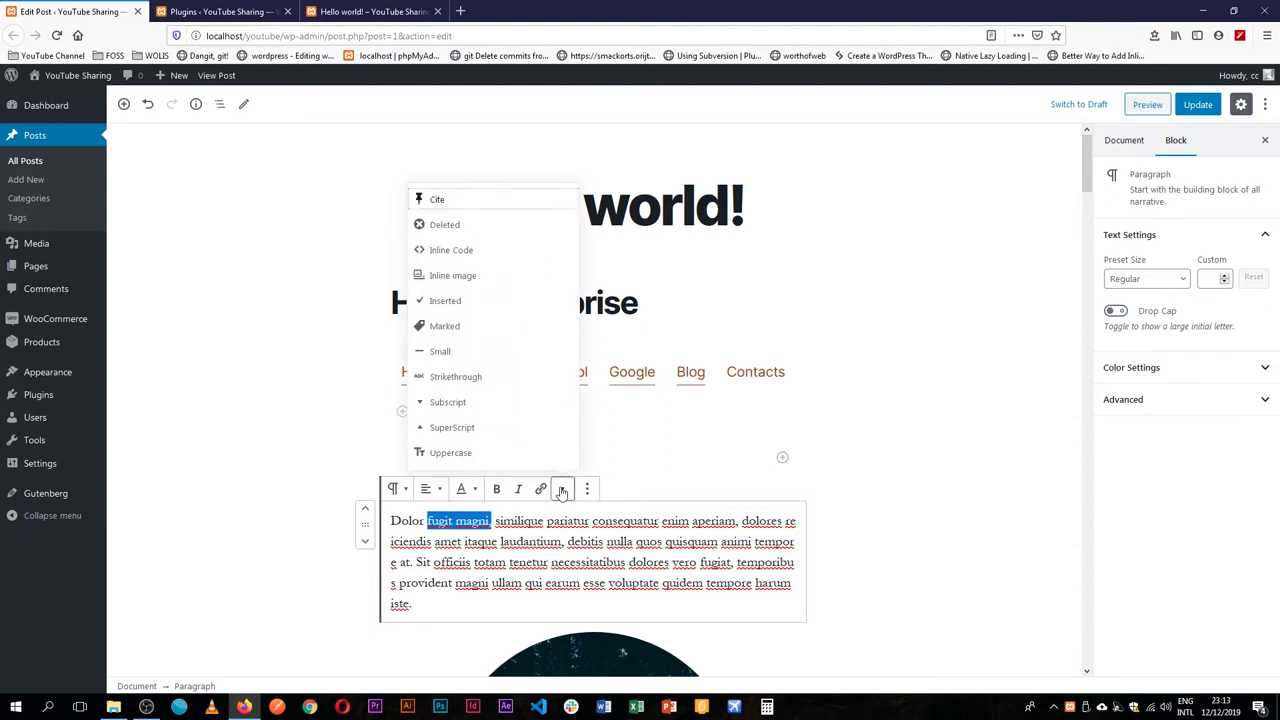
{"action": "left_click", "coordinate": [463, 404]}
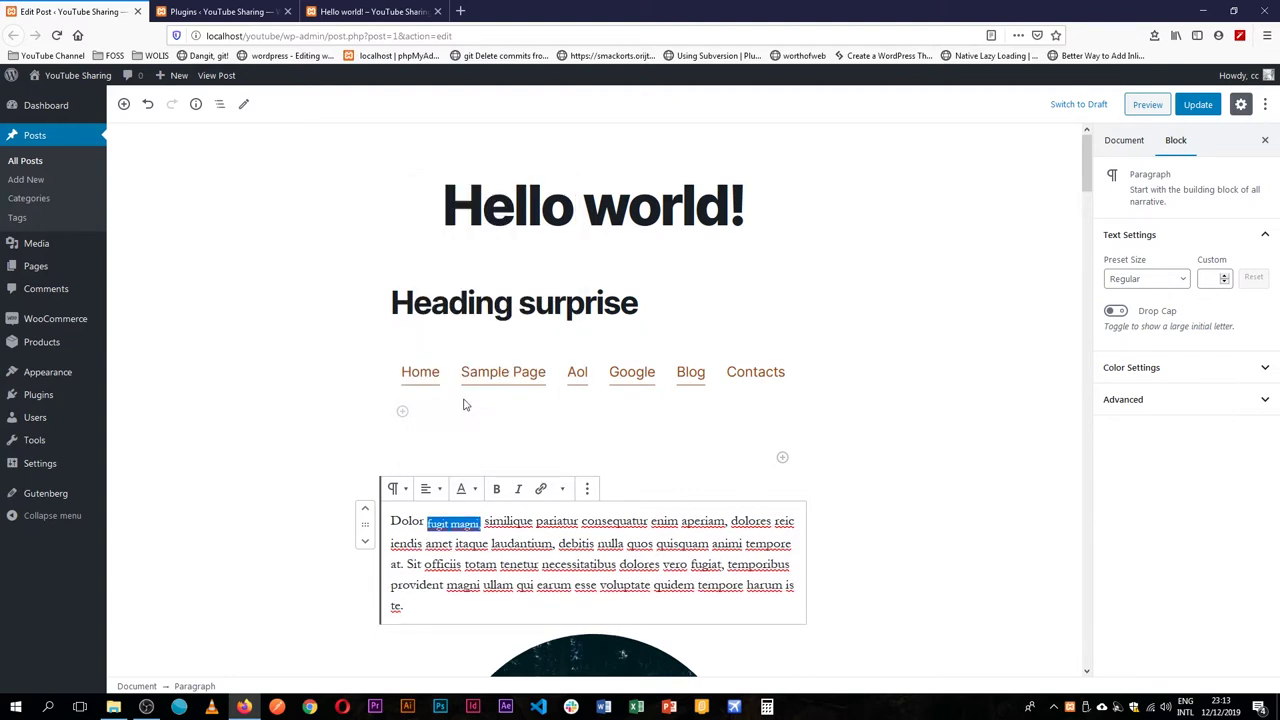
{"action": "left_click", "coordinate": [503, 521]}
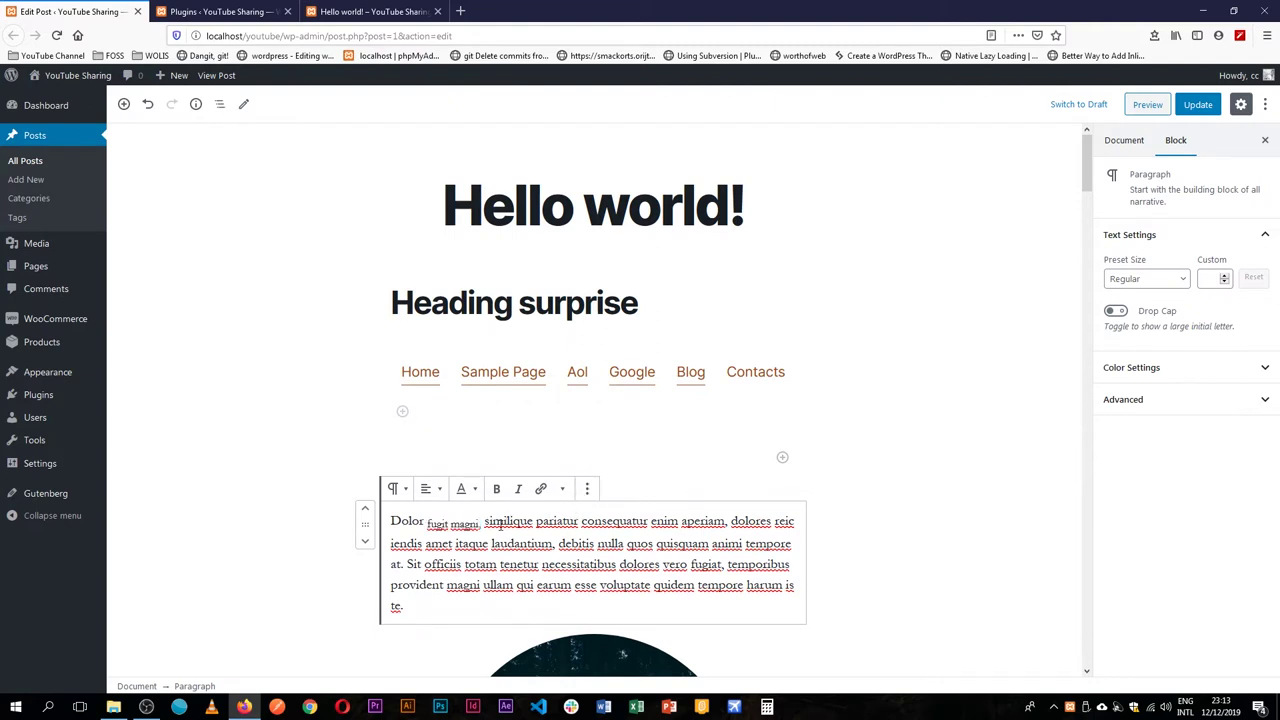
- Make 'similique pariatur' superscript
{"action": "left_click_drag", "start_coordinate": [485, 521], "coordinate": [576, 521]}
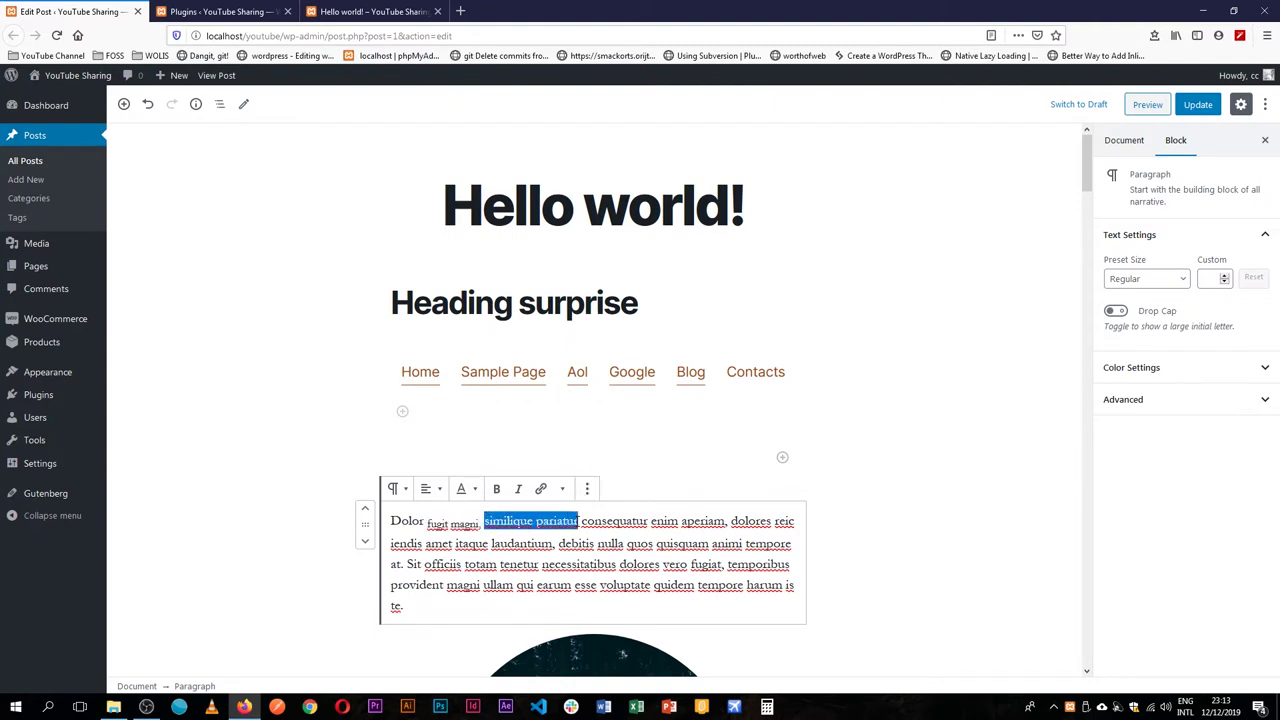
{"action": "left_click", "coordinate": [587, 488]}
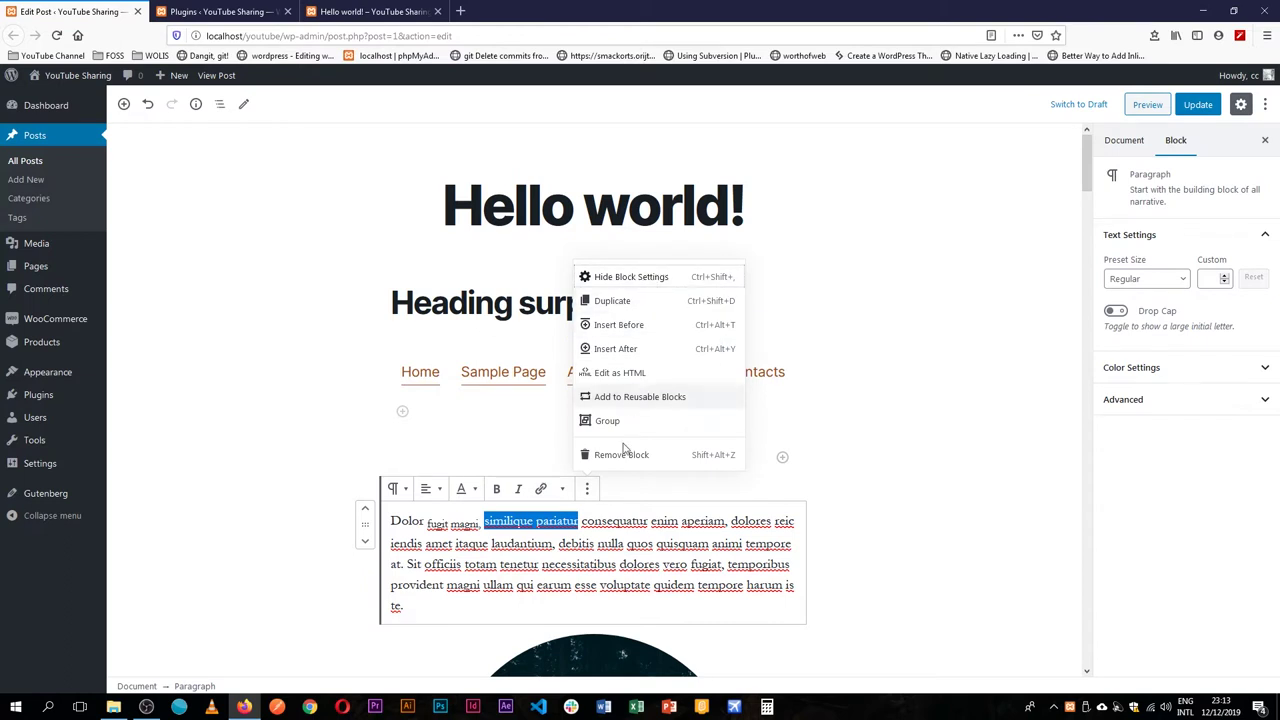
{"action": "left_click", "coordinate": [560, 489]}
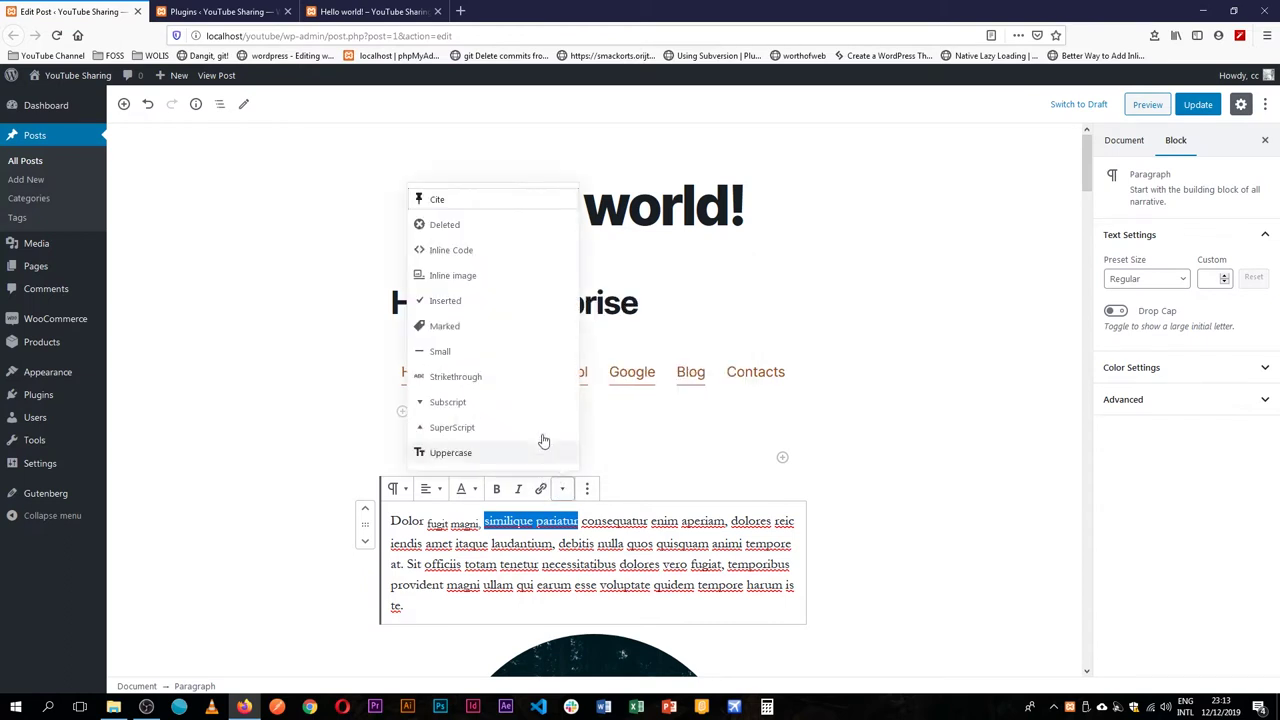
{"action": "left_click", "coordinate": [465, 432]}
{"action": "left_click", "coordinate": [571, 526]}
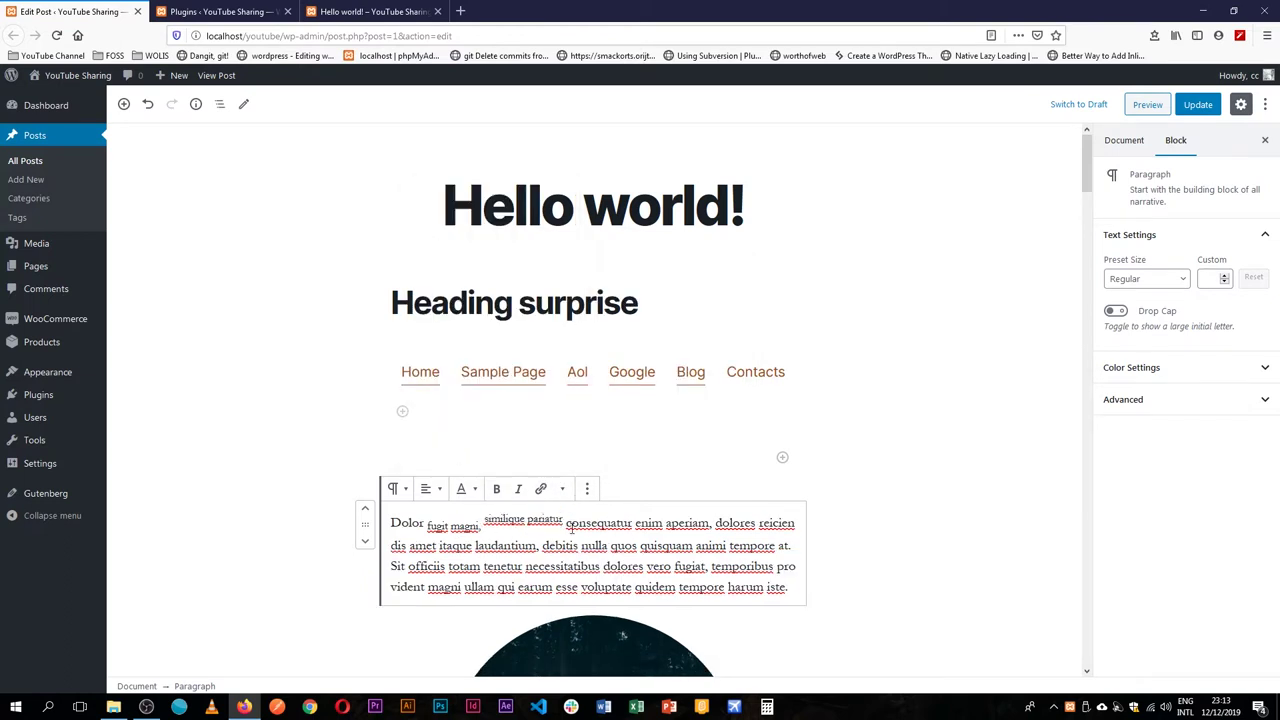
- Make 'consequatur' uppercase and select the word 'enim'
{"action": "double_click", "coordinate": [596, 524]}
{"action": "left_click", "coordinate": [562, 488]}
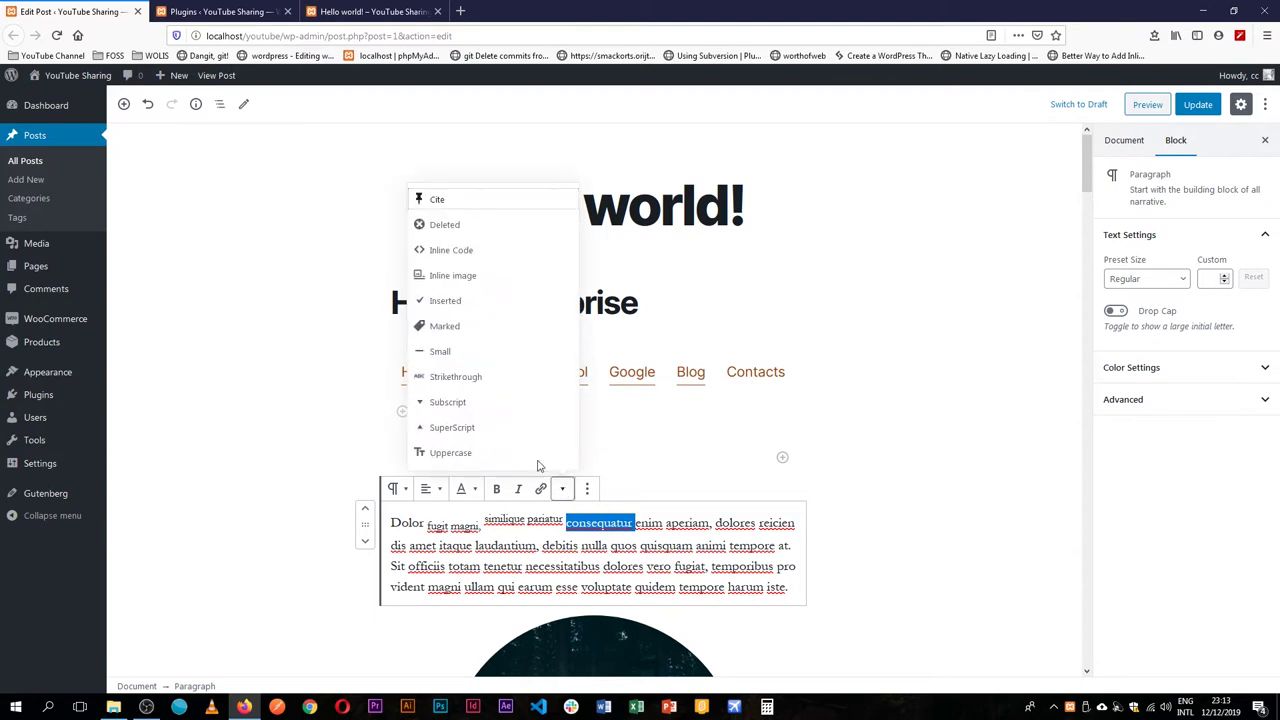
{"action": "left_click", "coordinate": [478, 453]}
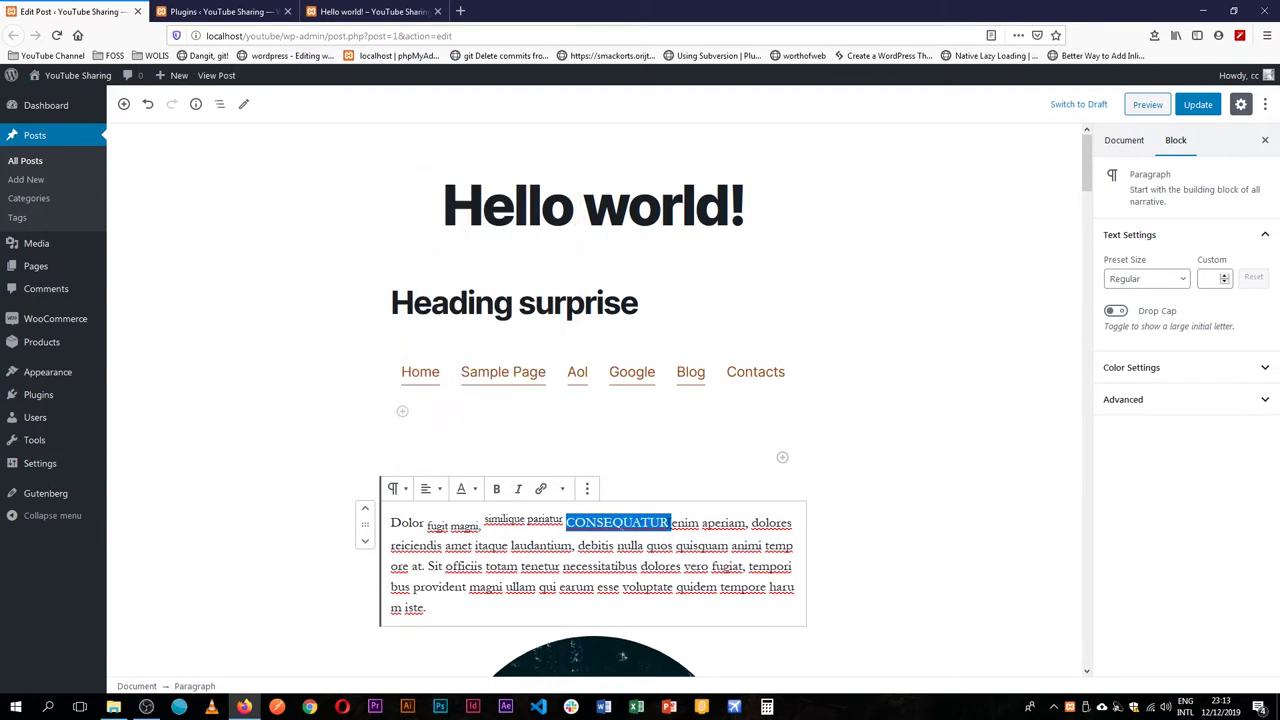
{"action": "double_click", "coordinate": [685, 523]}
{"action": "left_click", "coordinate": [562, 488]}
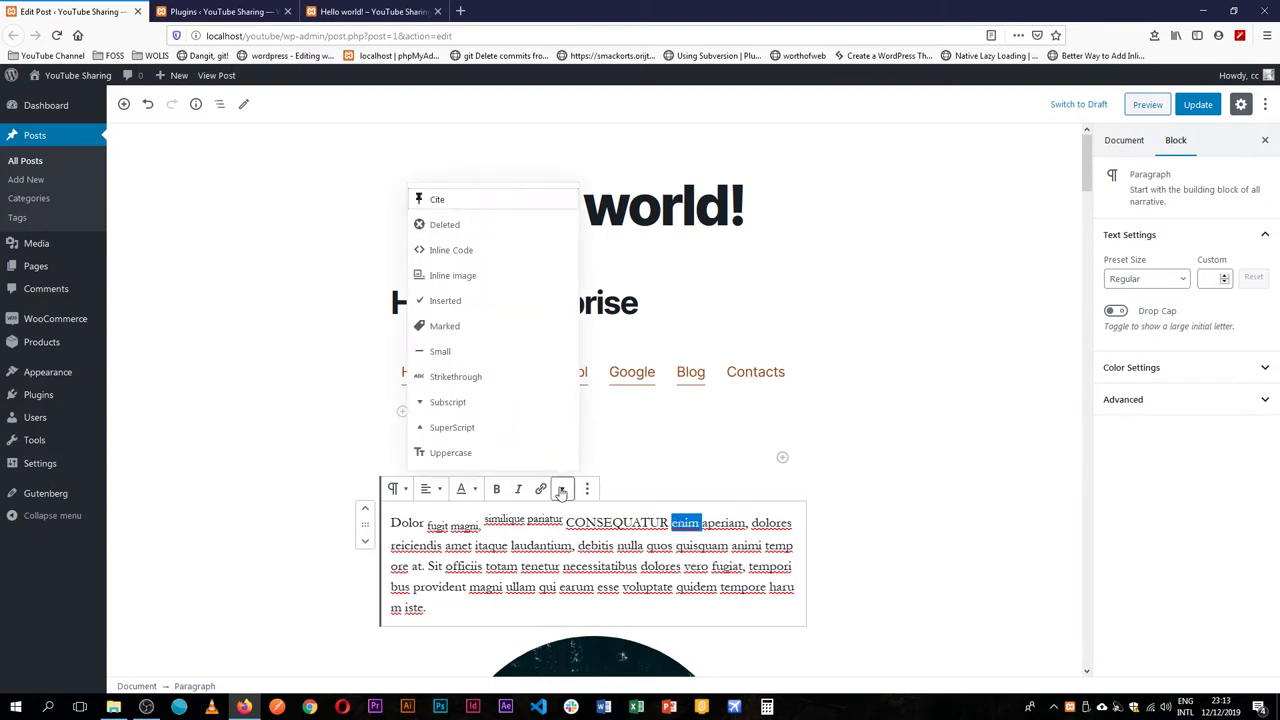
- Highlight 'enim' as Marked text and apply Strikethrough to 'aperiam'
{"action": "left_click", "coordinate": [445, 327]}
{"action": "left_click", "coordinate": [708, 522]}
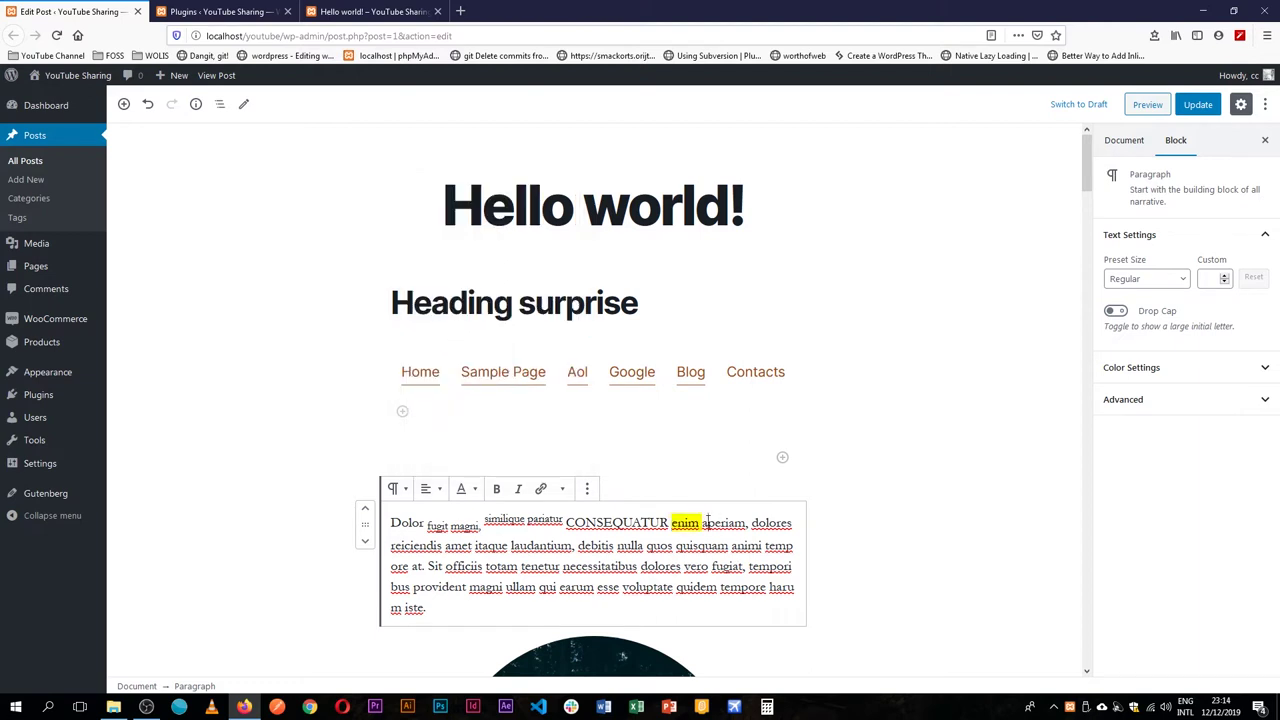
{"action": "double_click", "coordinate": [708, 521]}
{"action": "left_click", "coordinate": [562, 488]}
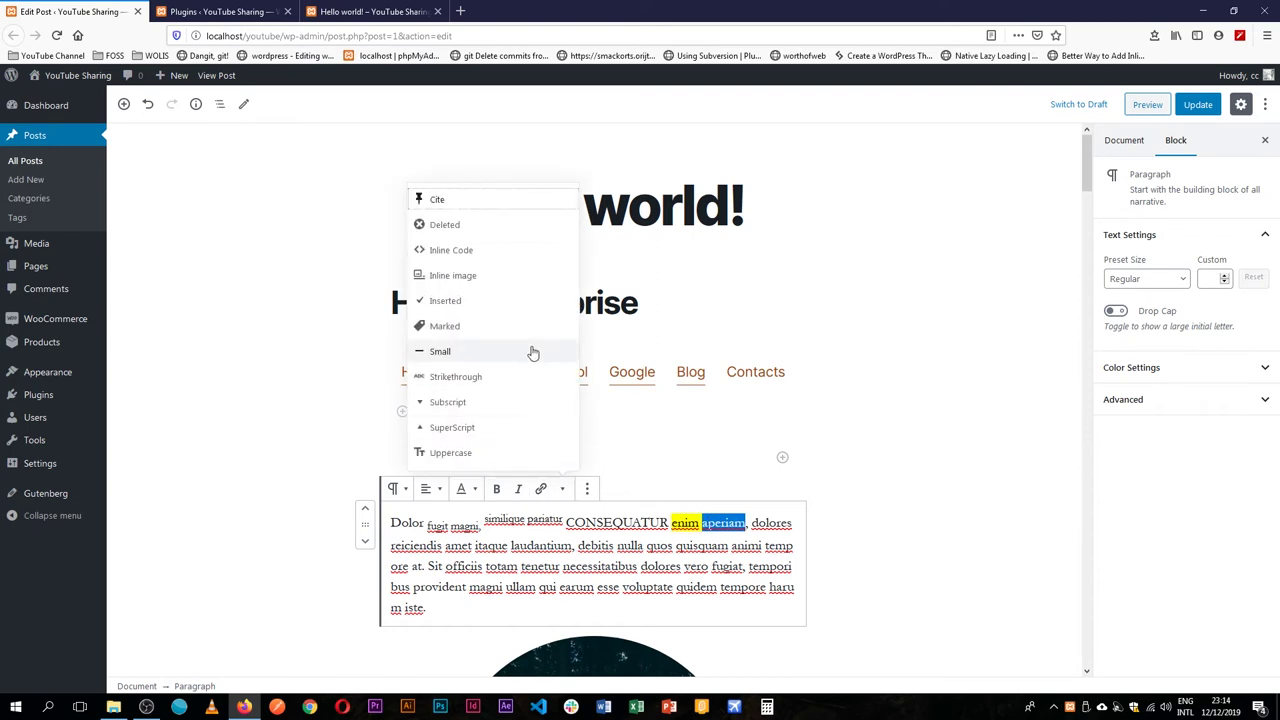
{"action": "left_click", "coordinate": [440, 377]}
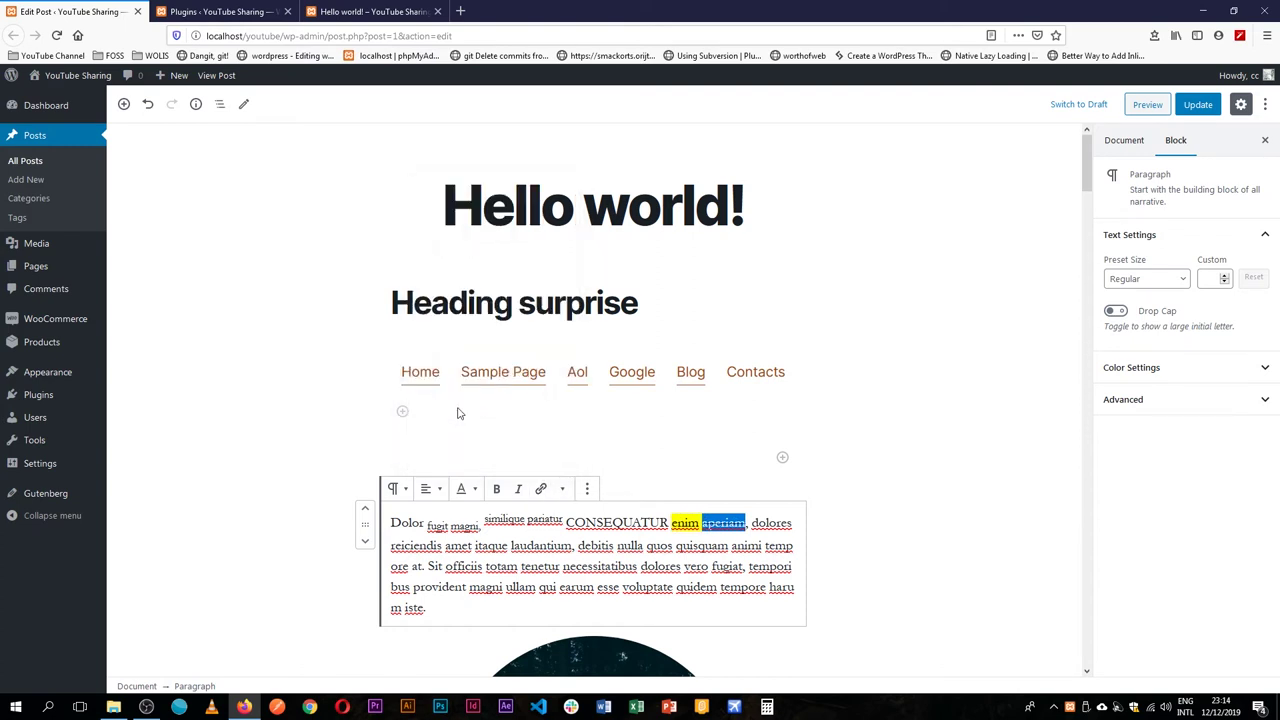
- Apply the Deleted format to 'reiciendis'
{"action": "double_click", "coordinate": [767, 524]}
{"action": "left_click", "coordinate": [562, 488]}
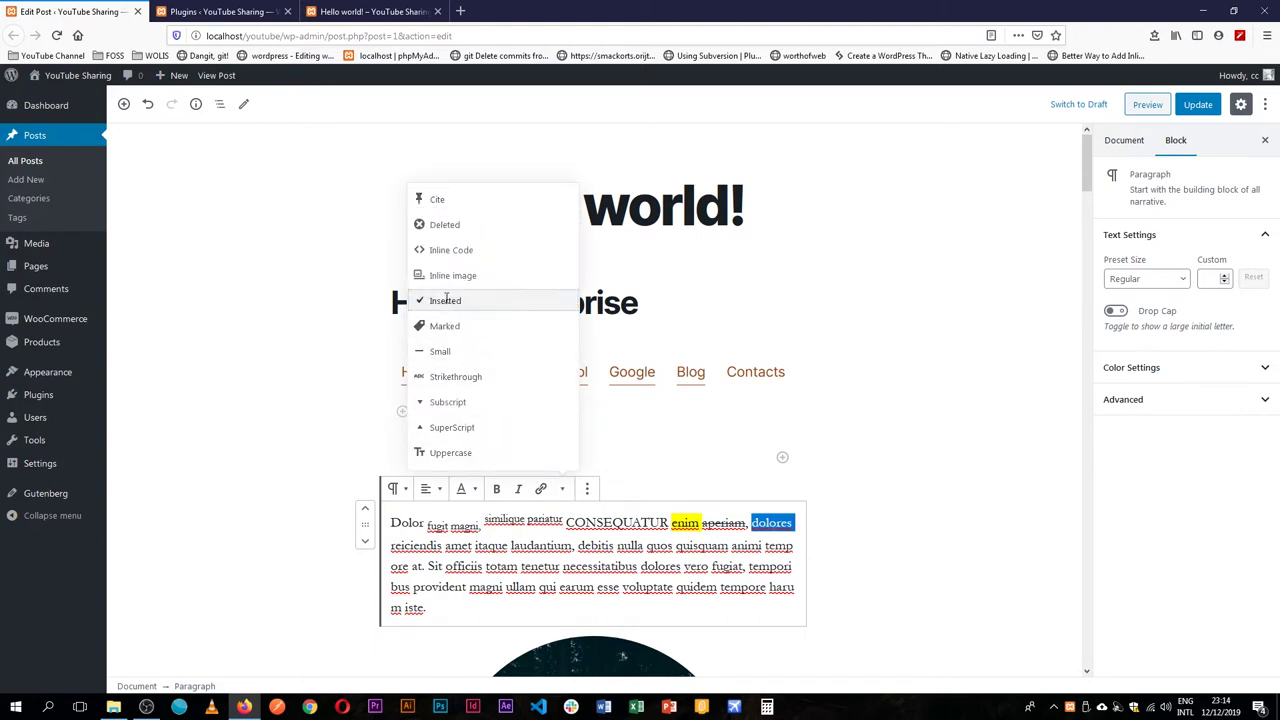
{"action": "key", "text": "Escape"}
{"action": "left_click", "coordinate": [613, 523]}
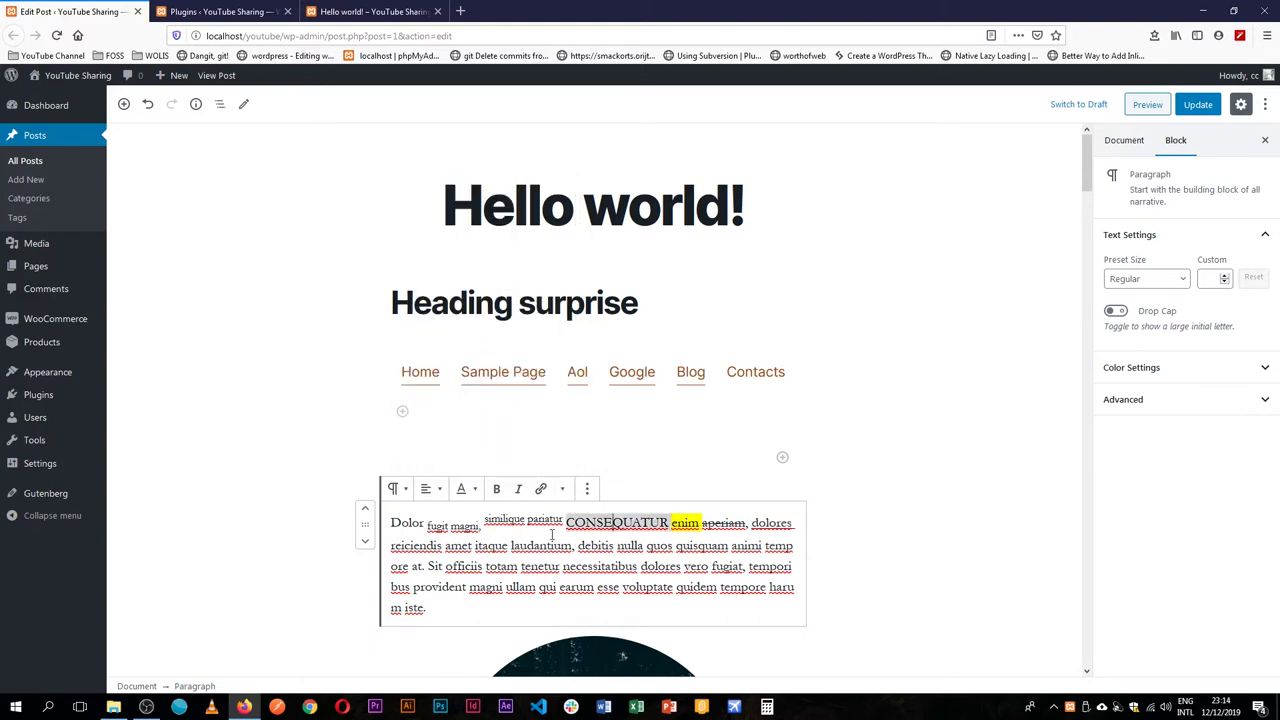
{"action": "double_click", "coordinate": [430, 545]}
{"action": "left_click", "coordinate": [564, 488]}
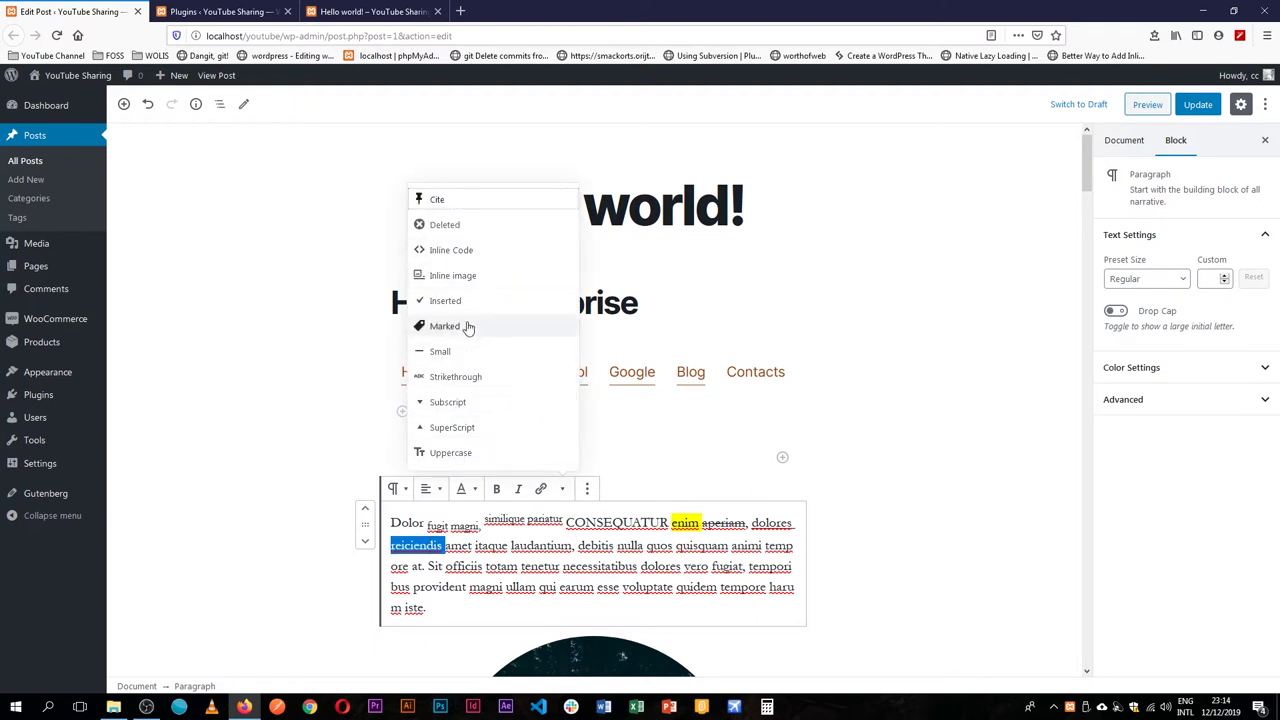
{"action": "left_click", "coordinate": [445, 226]}
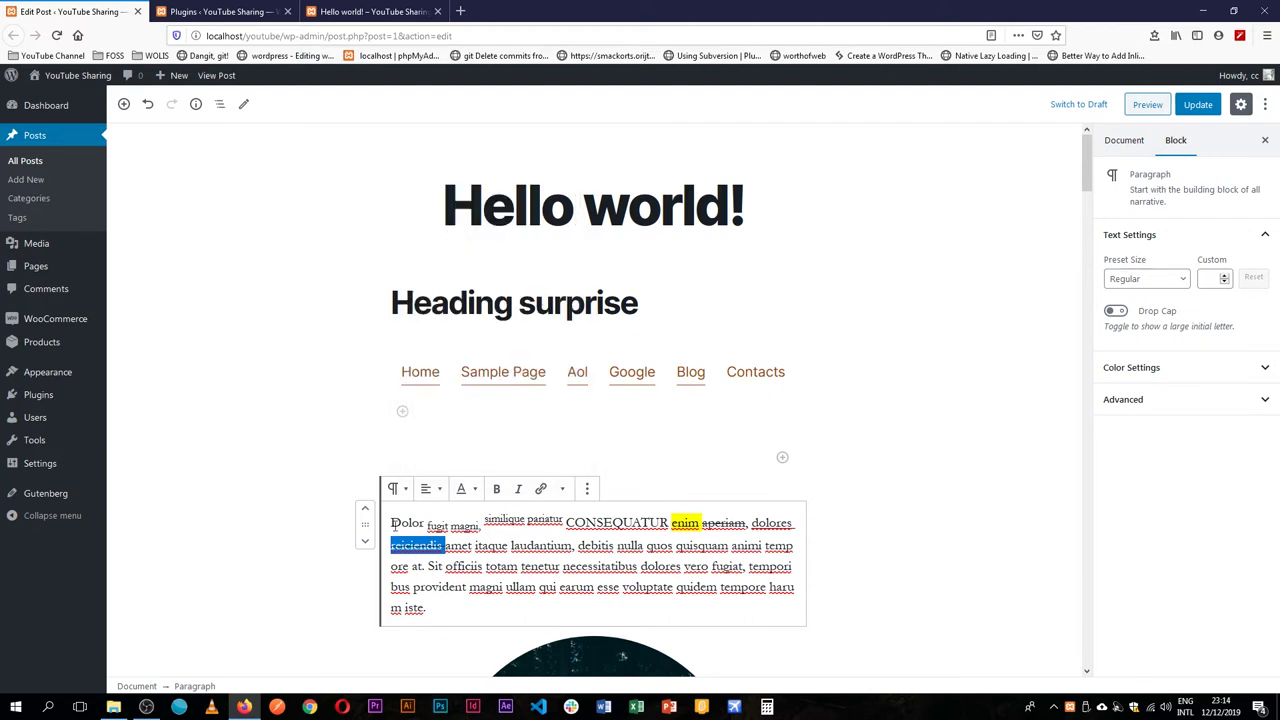
{"action": "left_click", "coordinate": [468, 541]}
{"action": "double_click", "coordinate": [425, 545]}
{"action": "double_click", "coordinate": [712, 523]}
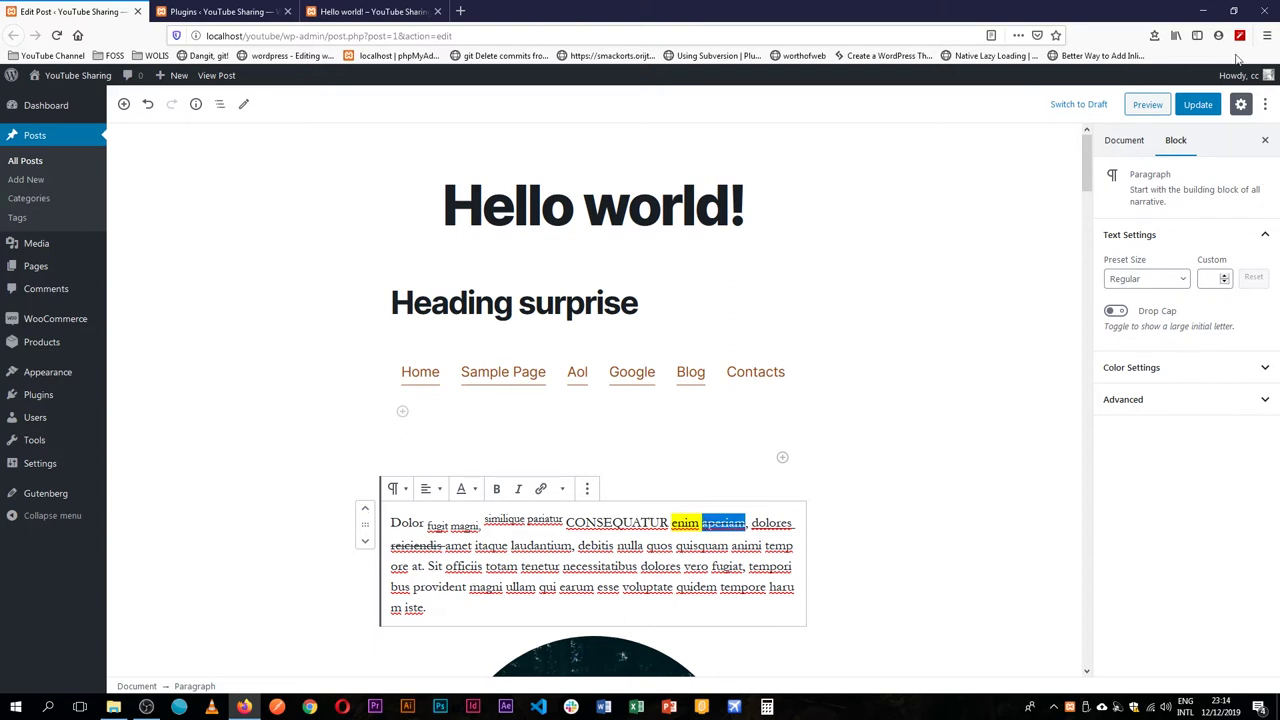
{"action": "left_click", "coordinate": [587, 489]}
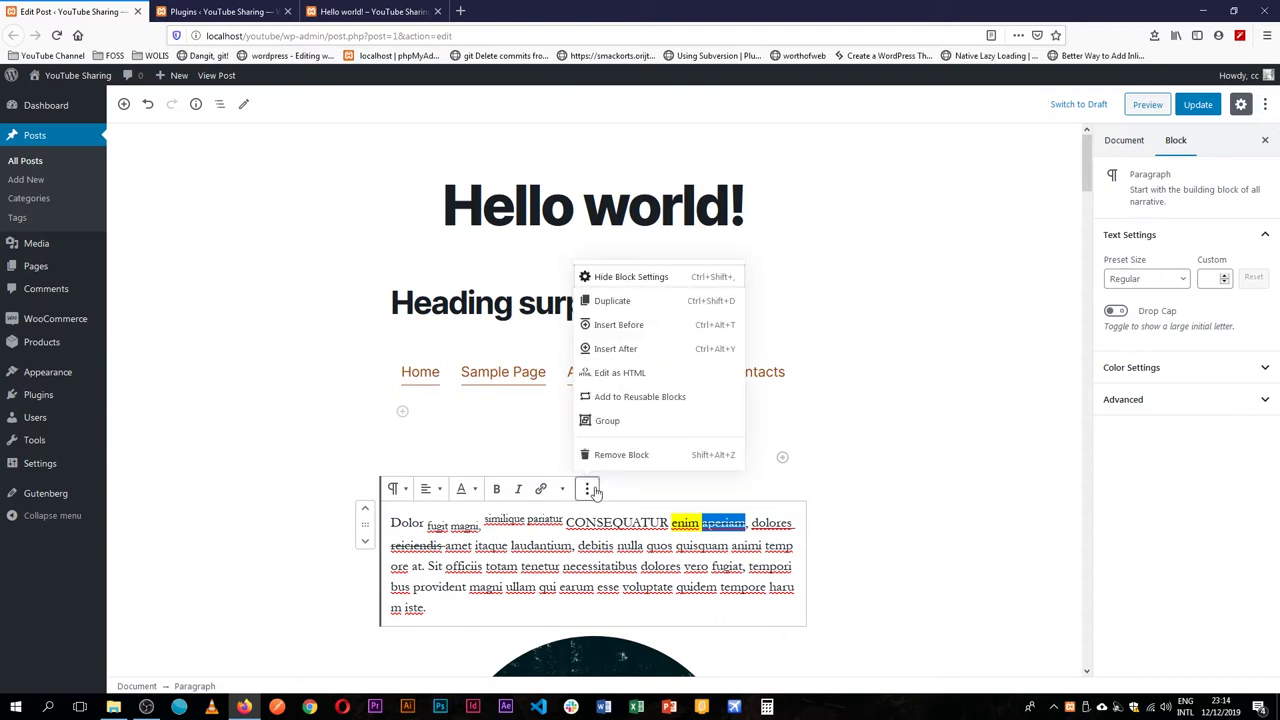
{"action": "left_click", "coordinate": [646, 374]}
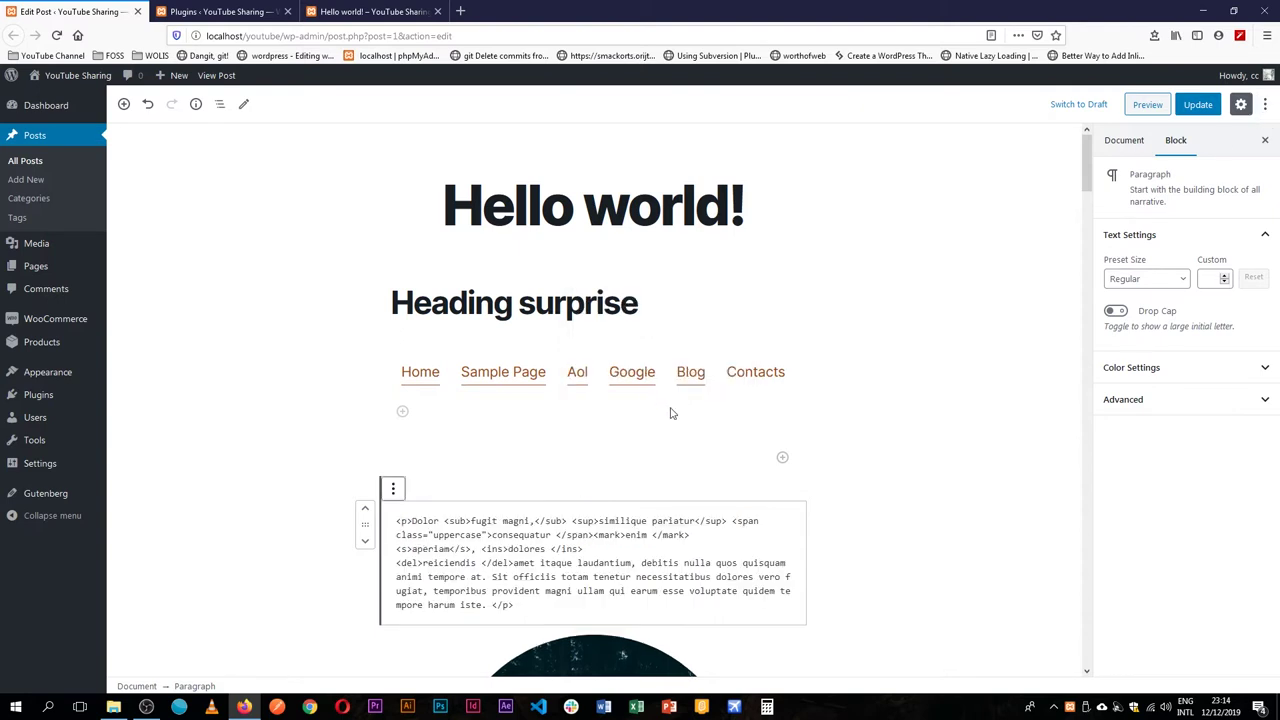
{"action": "left_click", "coordinate": [443, 521]}
{"action": "left_click_drag", "start_coordinate": [444, 521], "coordinate": [569, 521]}
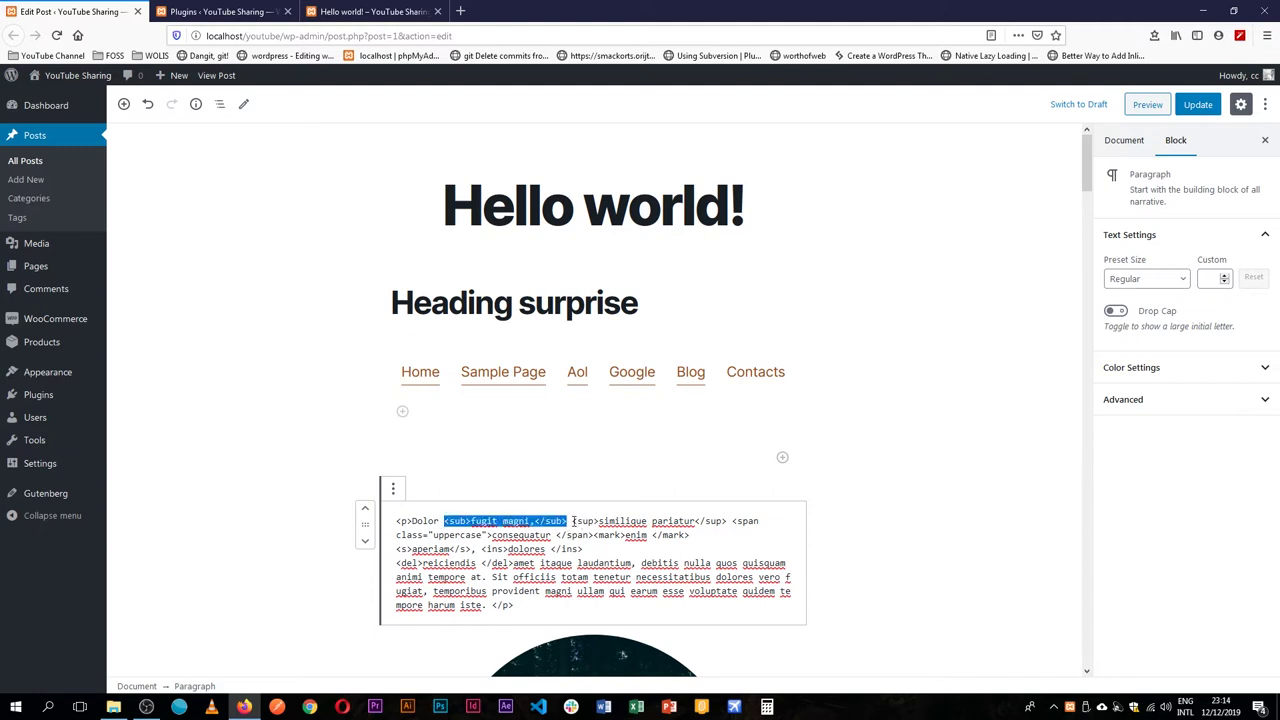
{"action": "left_click_drag", "start_coordinate": [572, 521], "coordinate": [733, 521]}
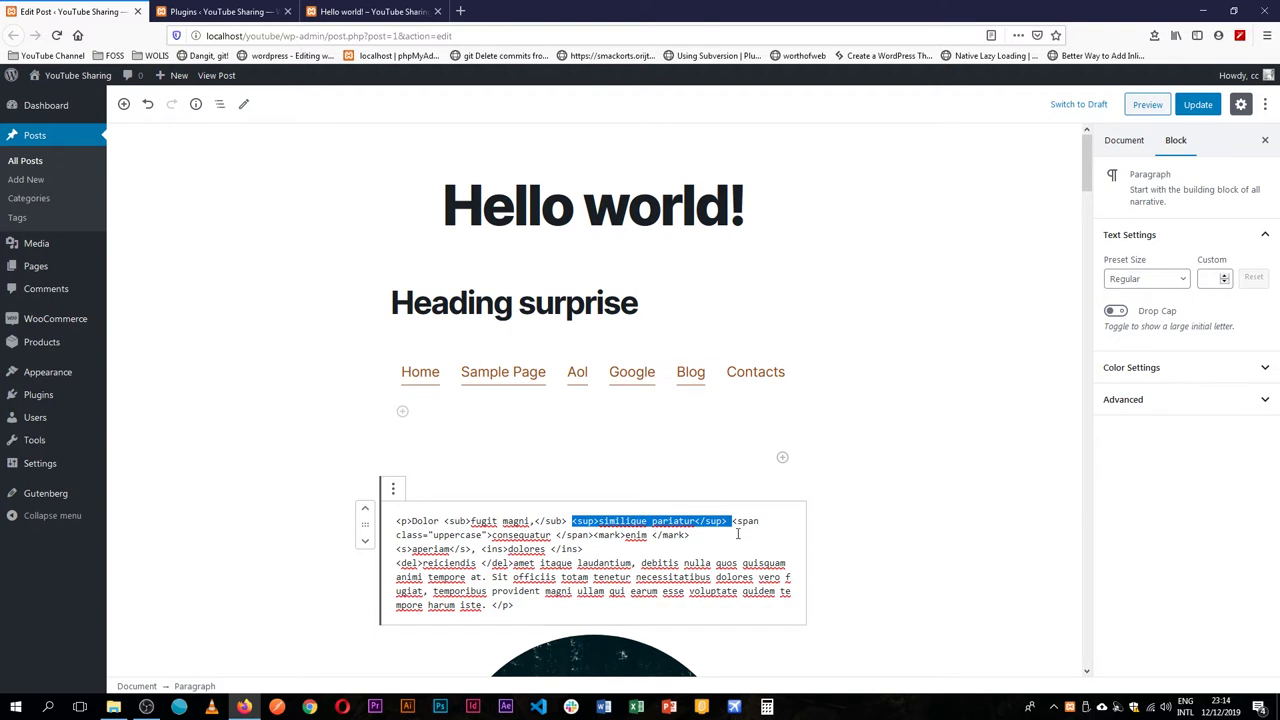
{"action": "left_click", "coordinate": [734, 523]}
{"action": "left_click_drag", "start_coordinate": [735, 530], "coordinate": [594, 543]}
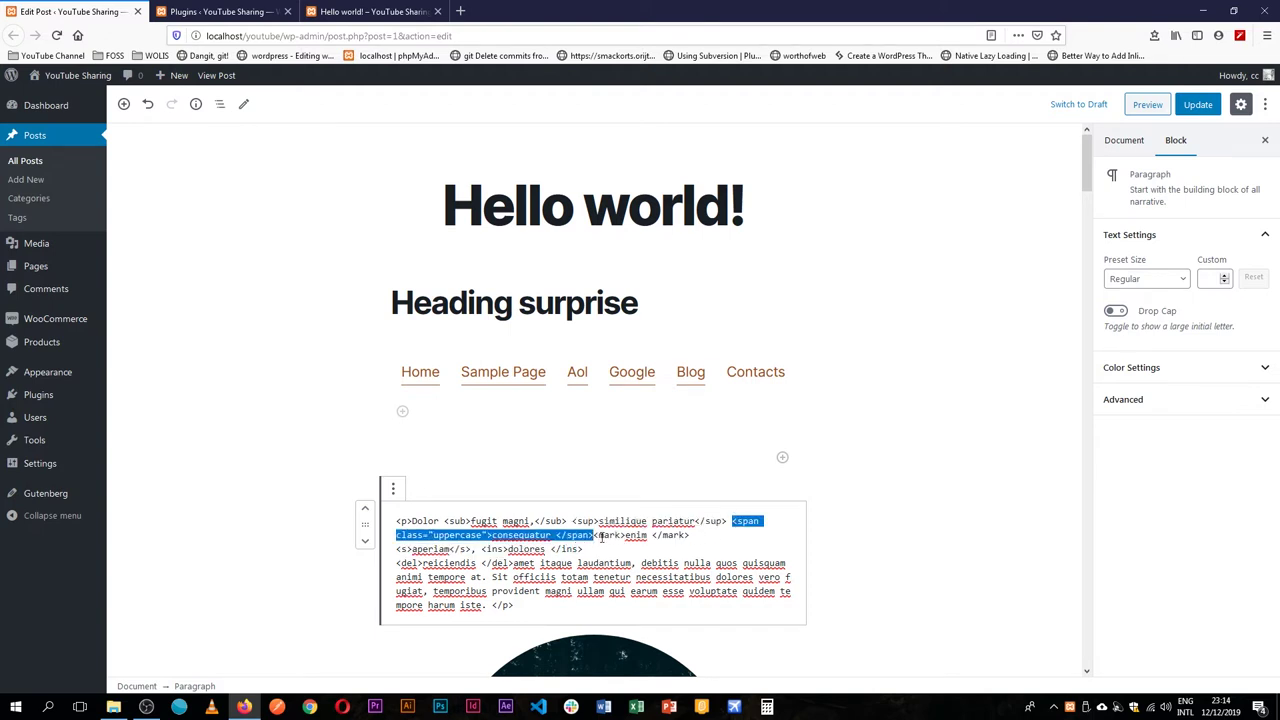
{"action": "left_click", "coordinate": [601, 537]}
{"action": "left_click_drag", "start_coordinate": [594, 537], "coordinate": [651, 540]}
{"action": "left_click", "coordinate": [507, 551]}
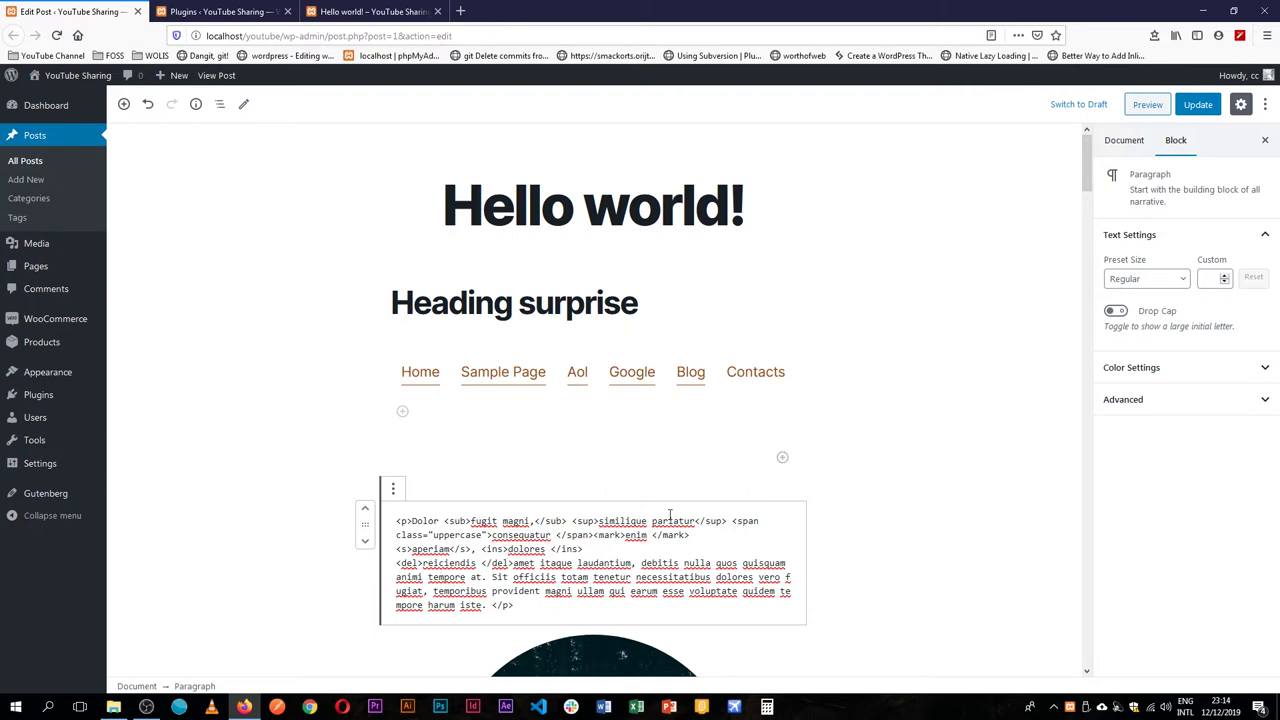
{"action": "left_click", "coordinate": [393, 488]}
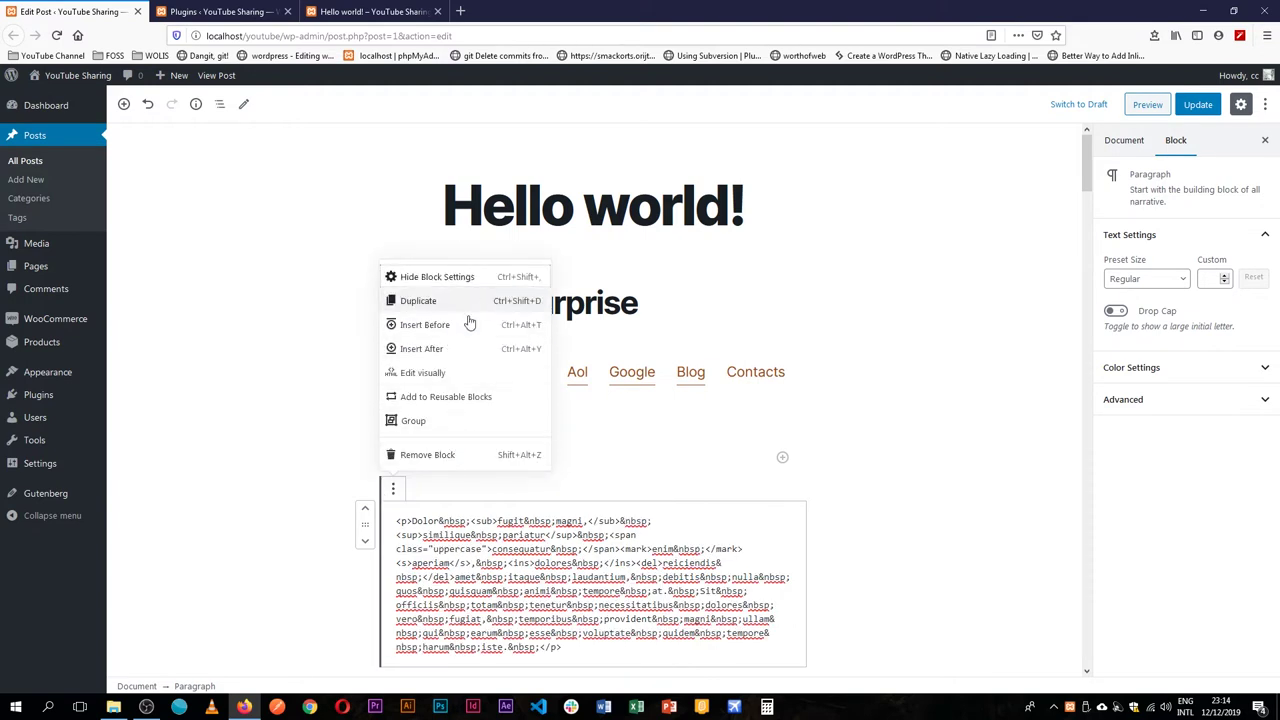
{"action": "left_click", "coordinate": [461, 372]}
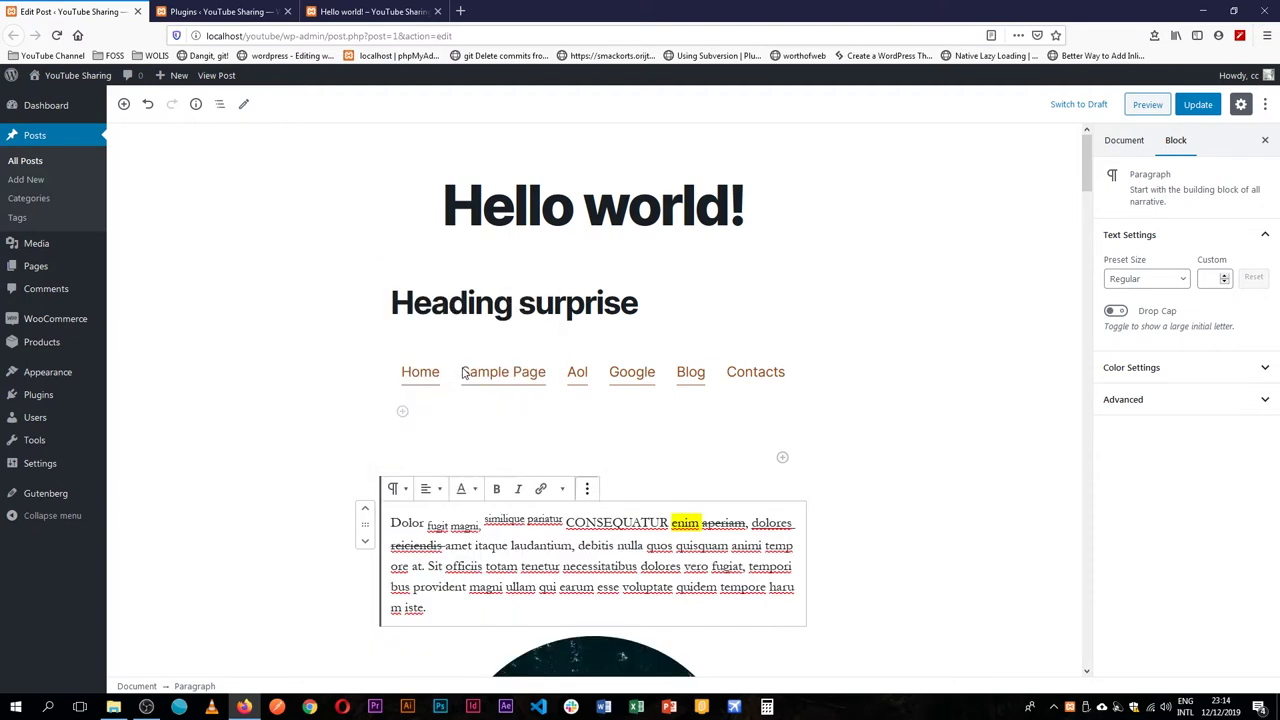
- Type '3rd' after 'totam' and make its 'rd' superscript, keeping the break before 'tenetur'
{"action": "left_click", "coordinate": [521, 566]}
{"action": "key", "text": "shift+Return"}
{"action": "type", "text": "3rd"}
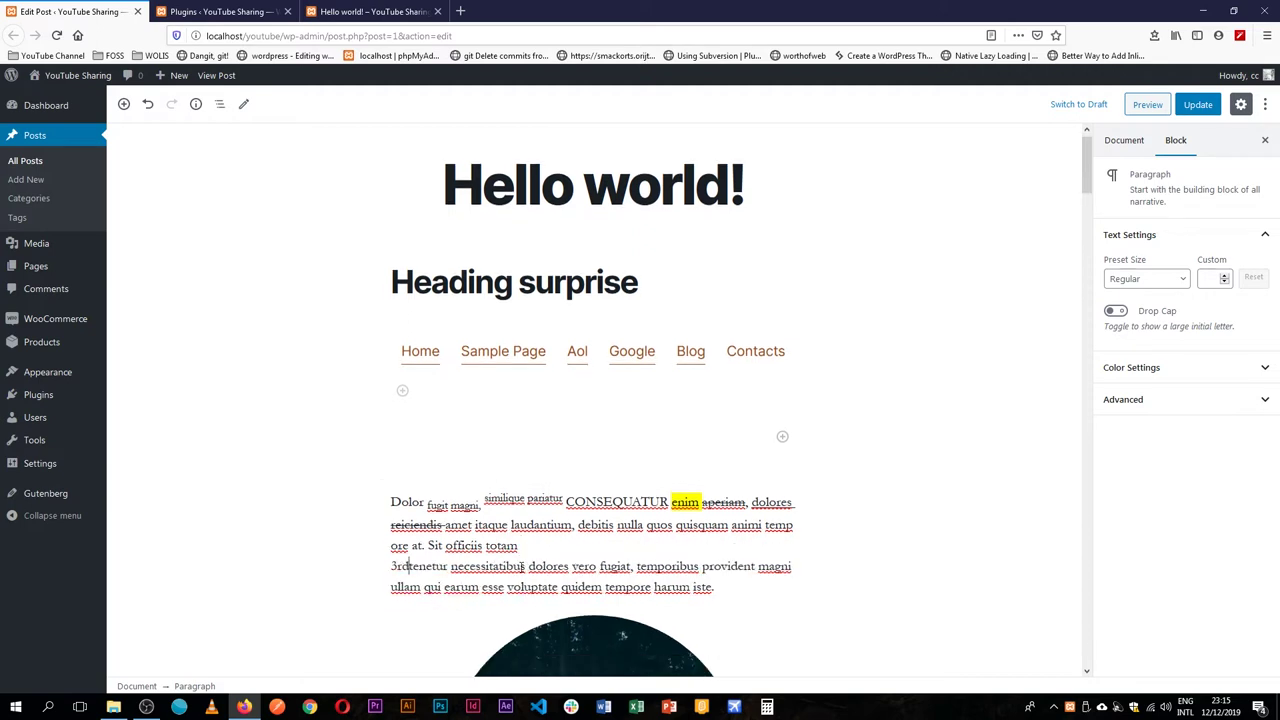
{"action": "key", "text": "ctrl+z"}
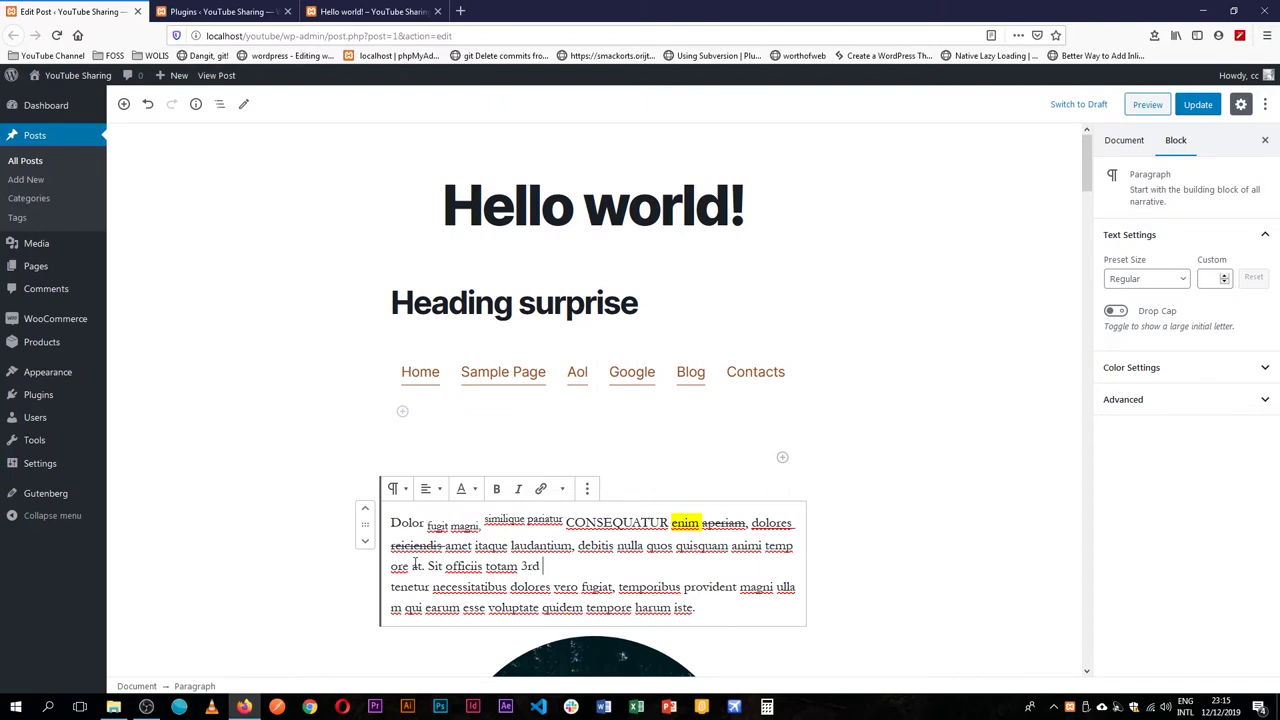
{"action": "left_click_drag", "start_coordinate": [541, 566], "coordinate": [527, 566]}
{"action": "left_click", "coordinate": [562, 488]}
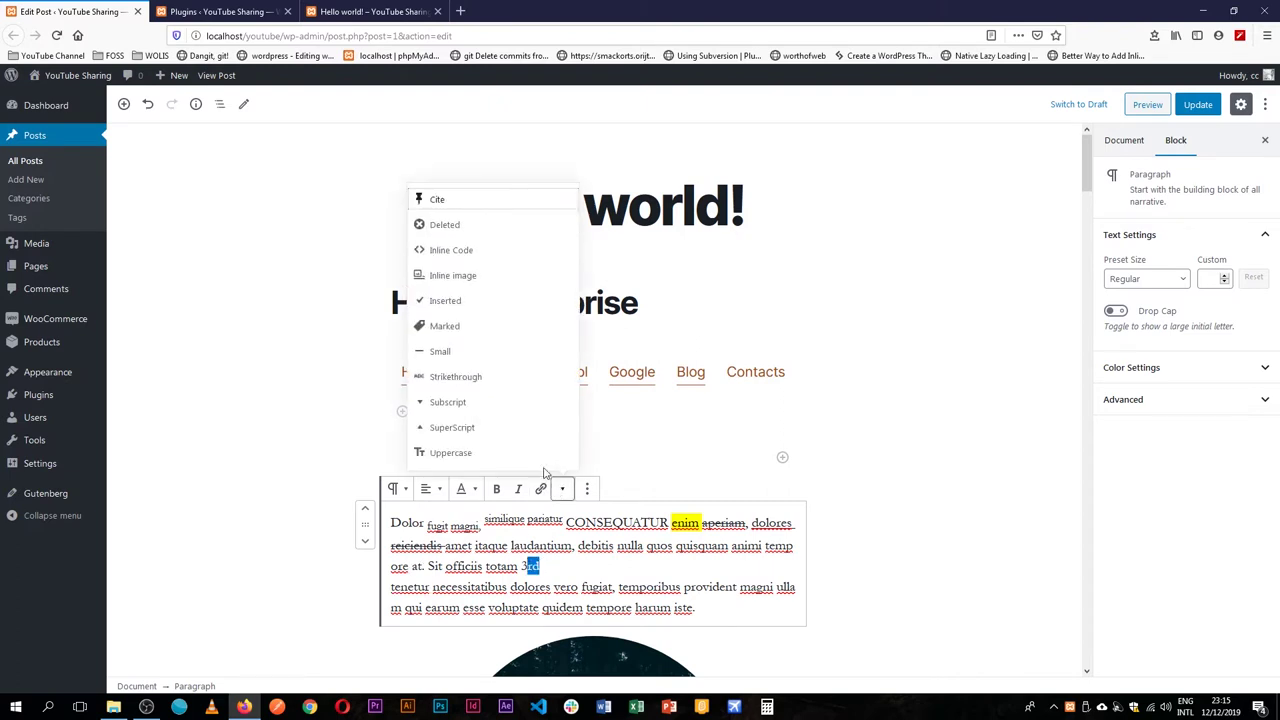
{"action": "left_click", "coordinate": [452, 427]}
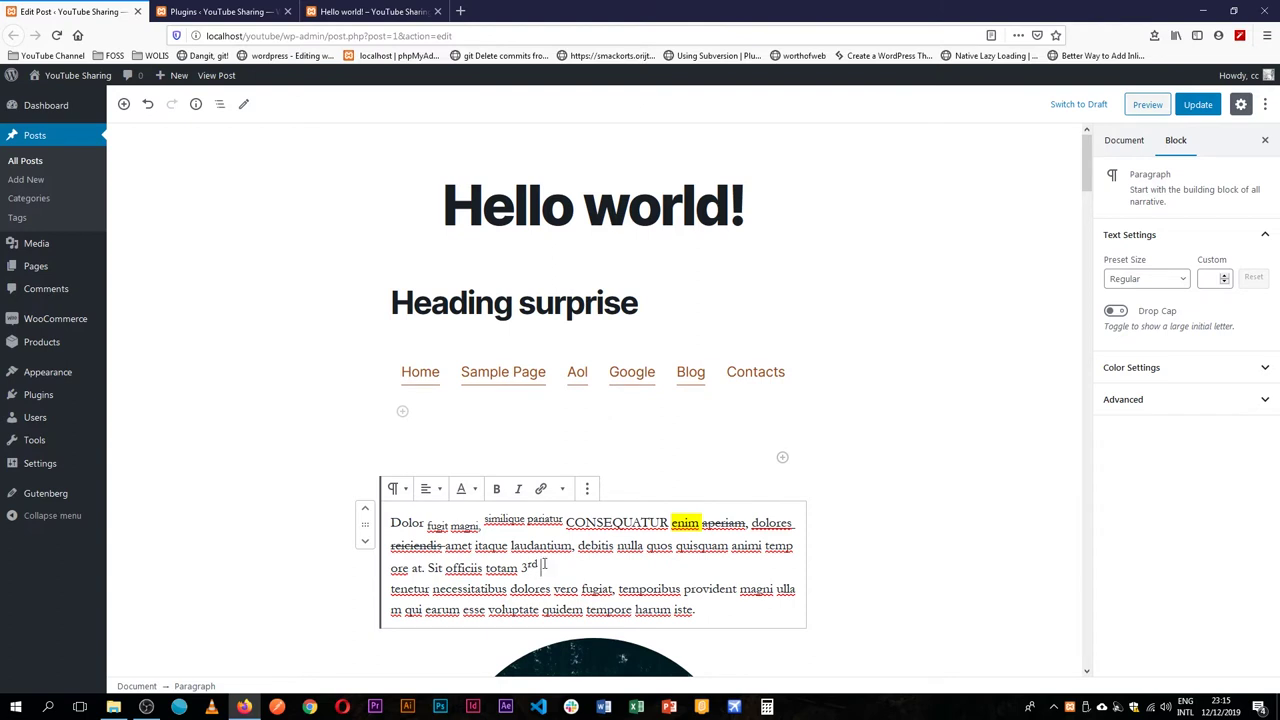
{"action": "key", "text": "BackSpace"}
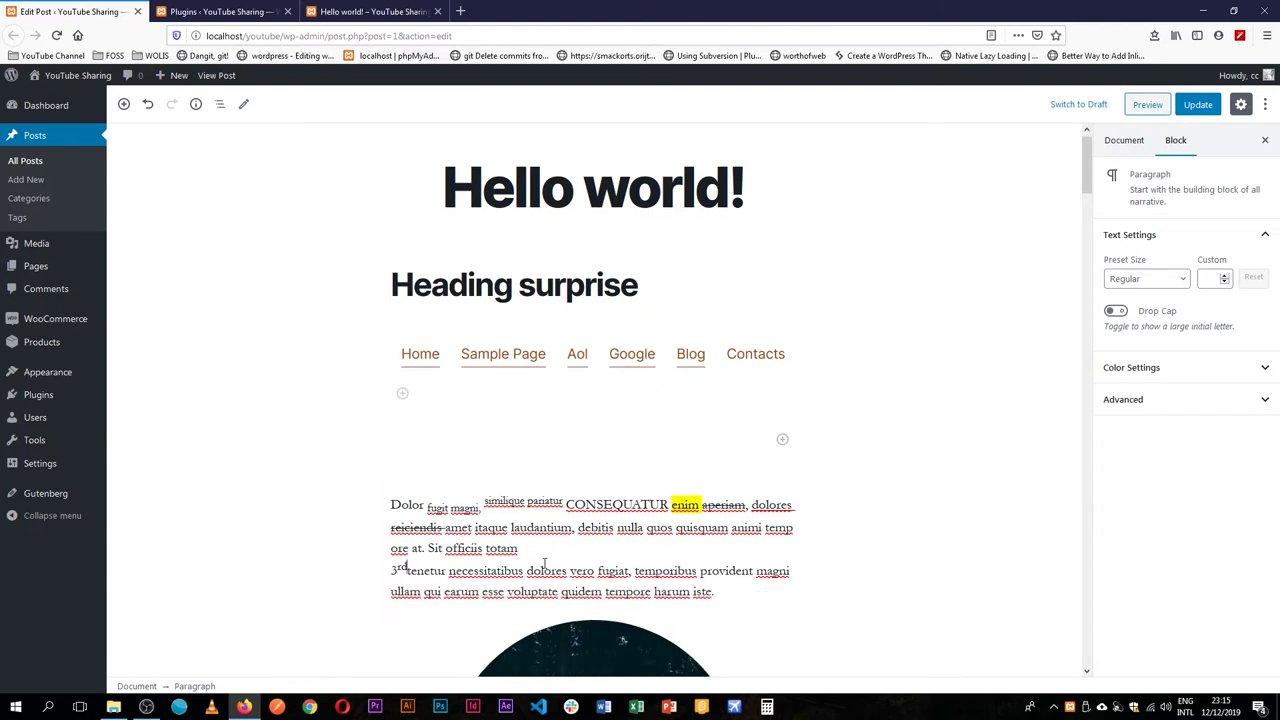
{"action": "key", "text": "ctrl+z"}
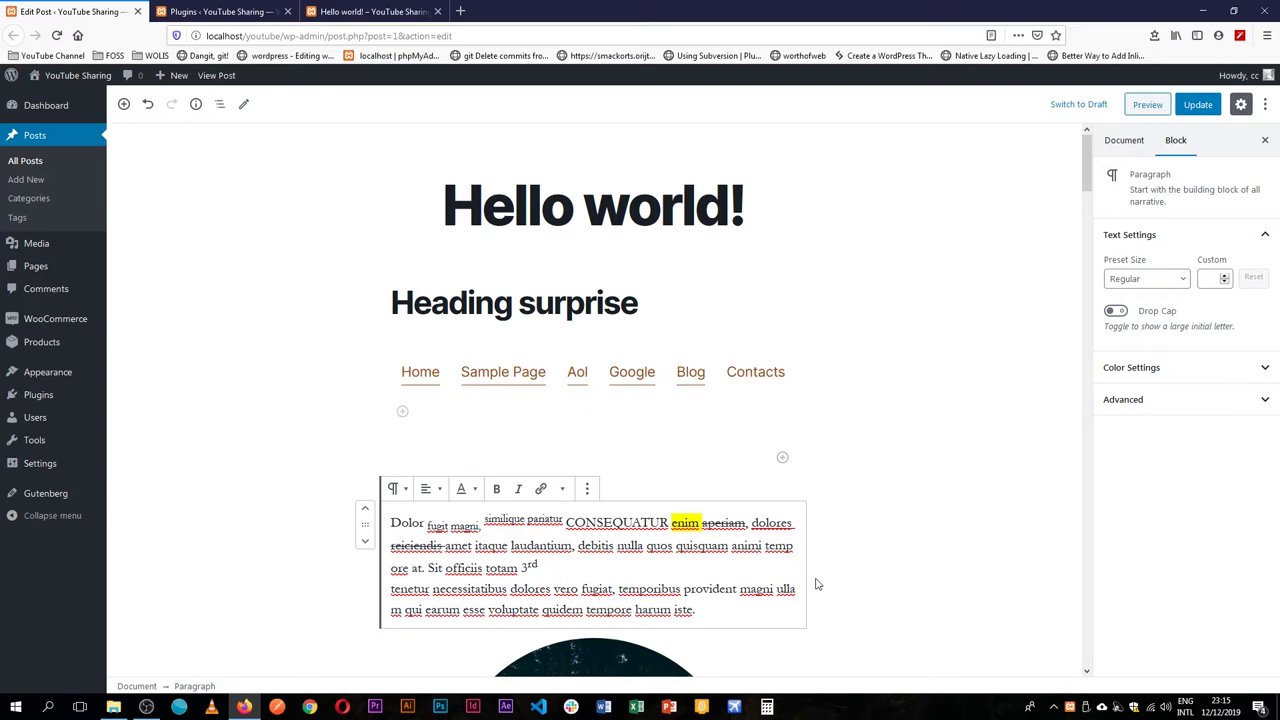
{"action": "scroll", "coordinate": [815, 584], "scroll_direction": "down", "scroll_amount": 10}
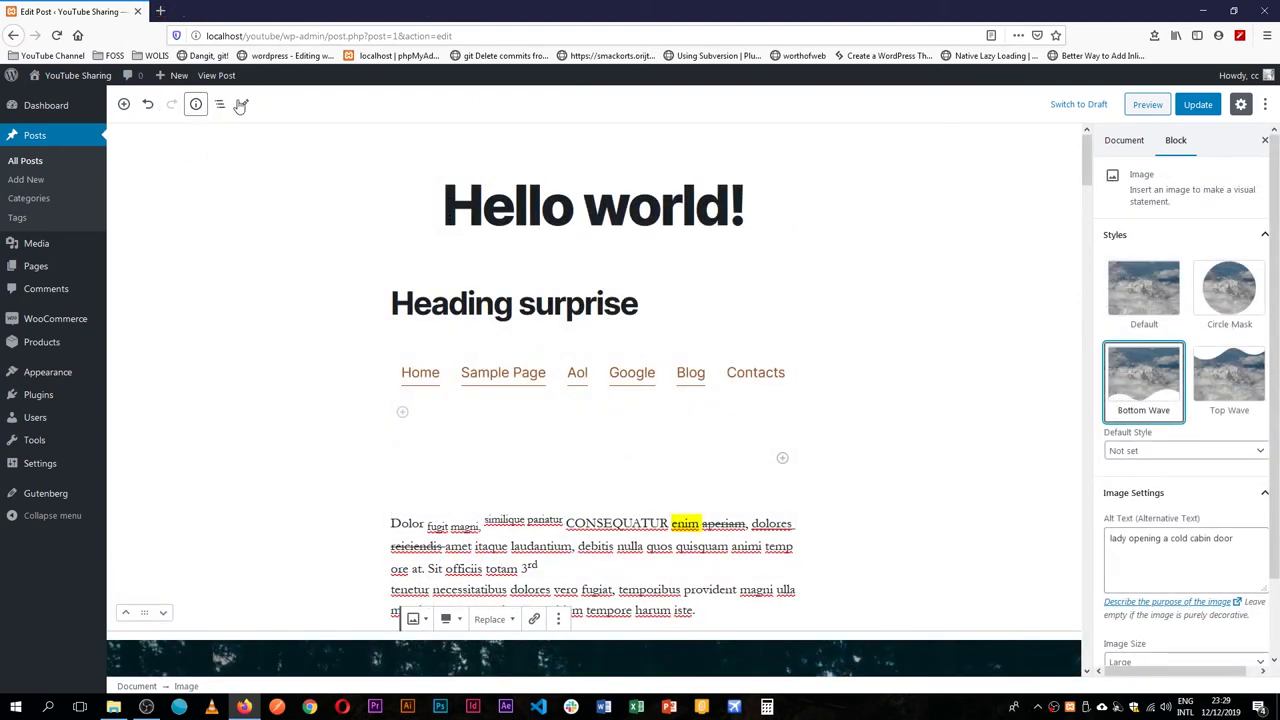
- Browse the CoBlocks Galleries and CoBlocks categories, including Alert, Hero and Media Card blocks
{"action": "left_click", "coordinate": [124, 104]}
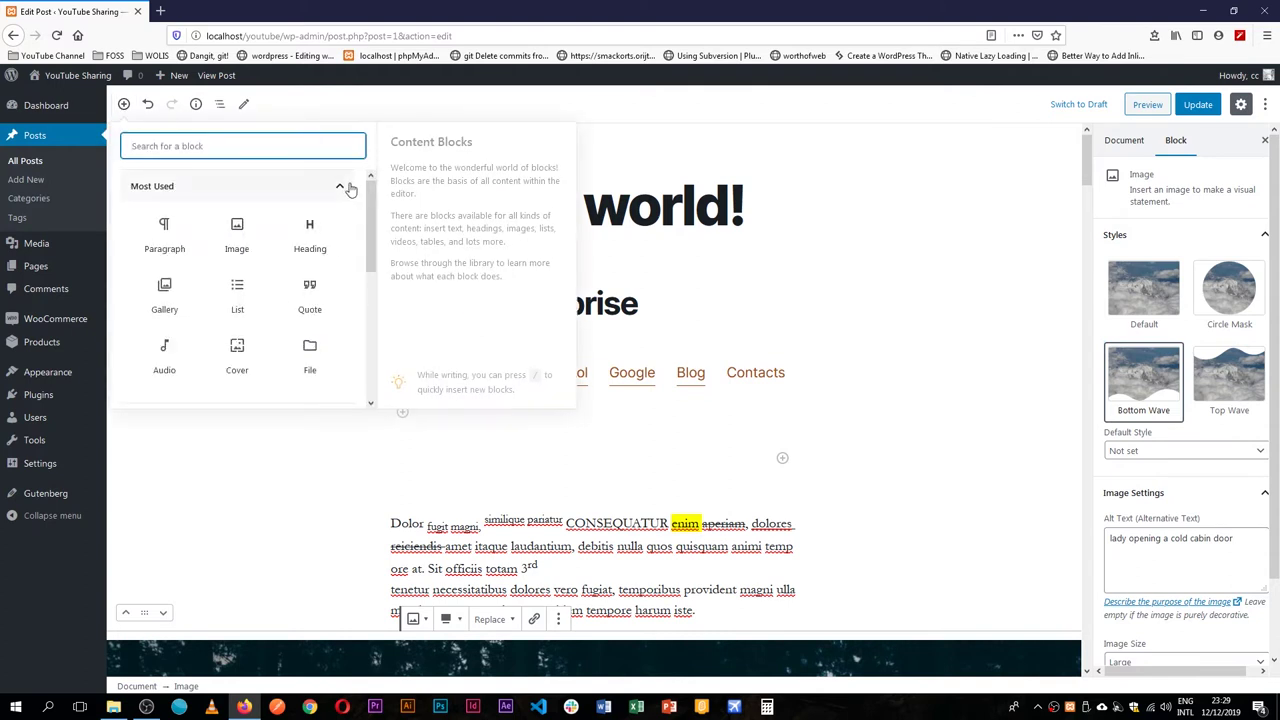
{"action": "left_click", "coordinate": [343, 187]}
{"action": "left_click", "coordinate": [337, 249]}
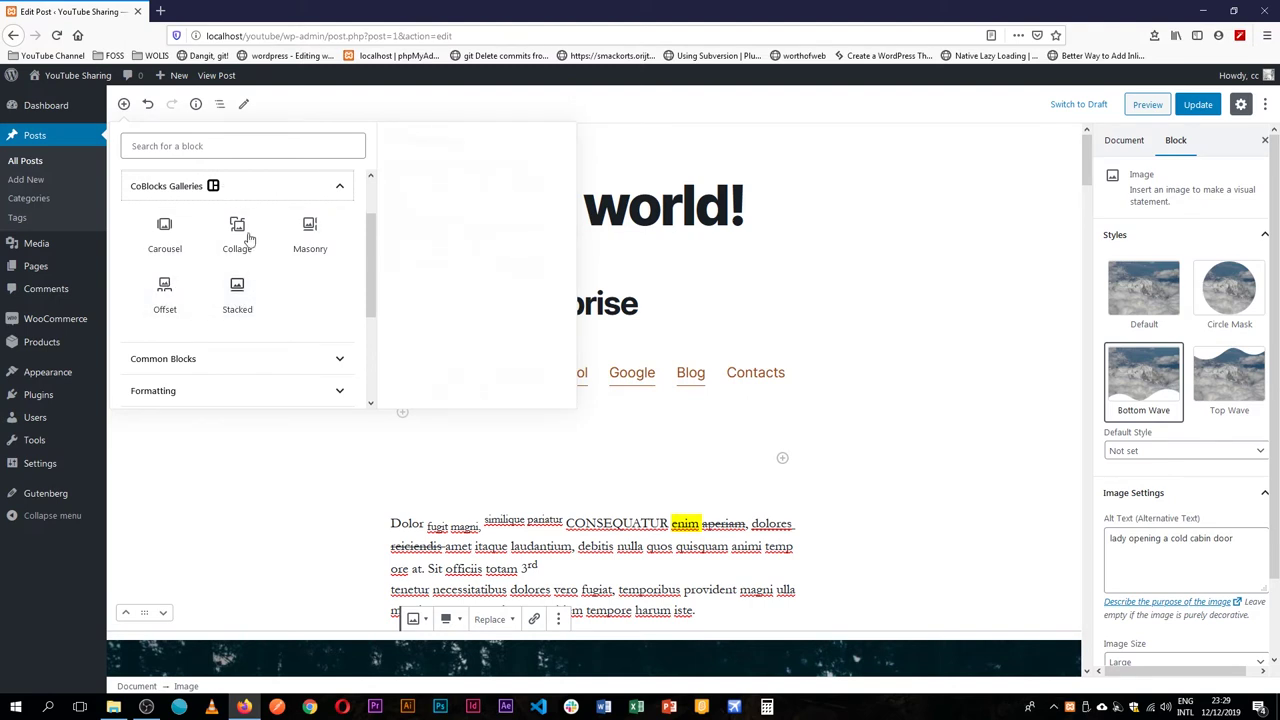
{"action": "left_click", "coordinate": [334, 187]}
{"action": "scroll", "coordinate": [285, 193], "scroll_direction": "up", "scroll_amount": 2}
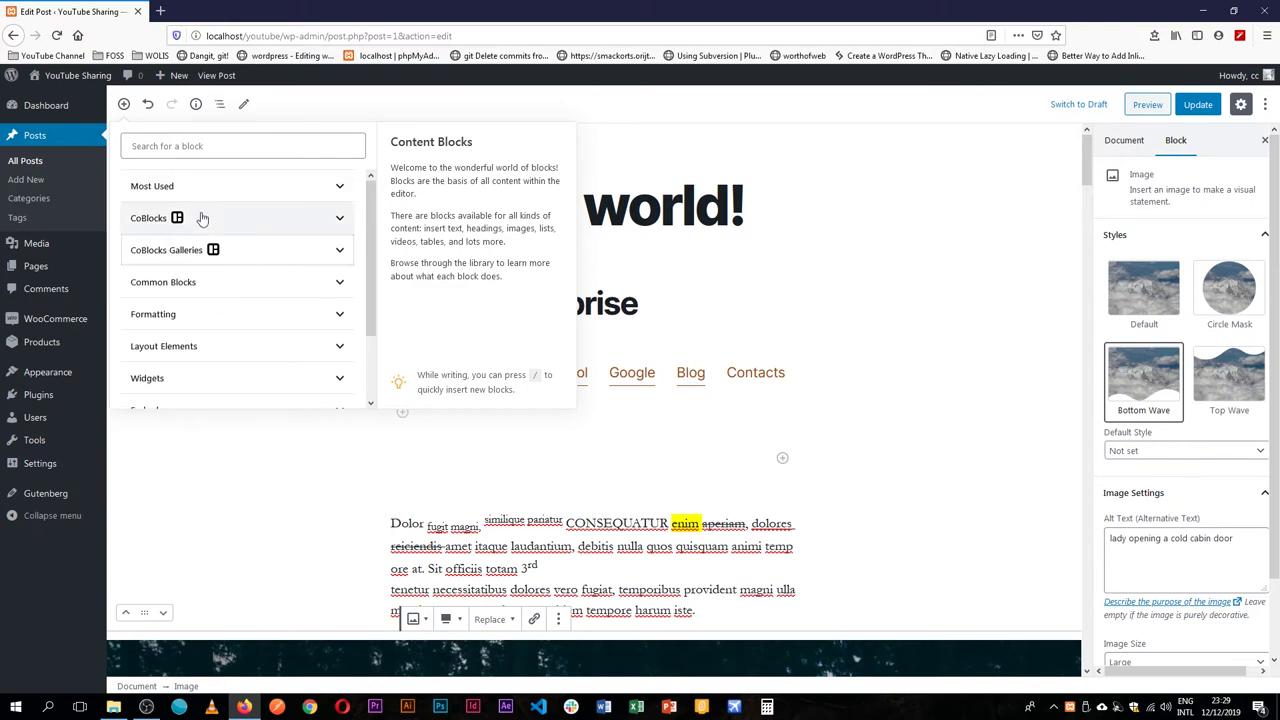
{"action": "left_click", "coordinate": [337, 217]}
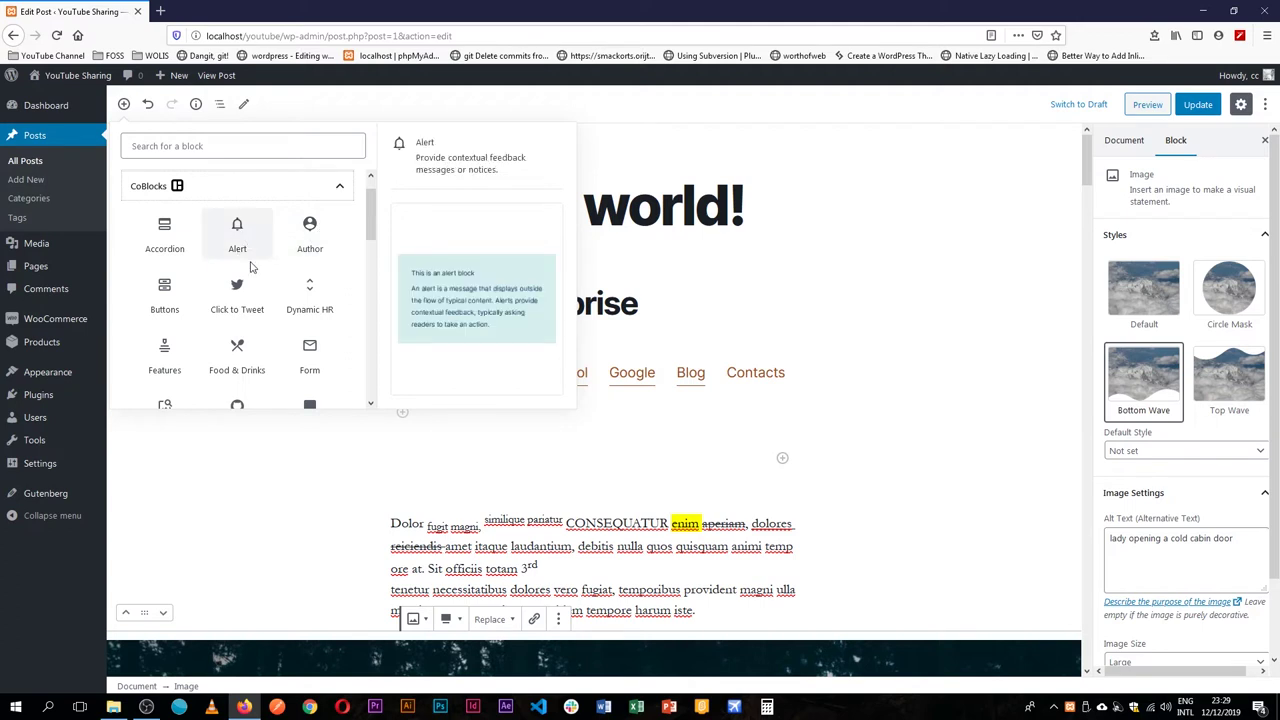
{"action": "scroll", "coordinate": [237, 262], "scroll_direction": "down", "scroll_amount": 2}
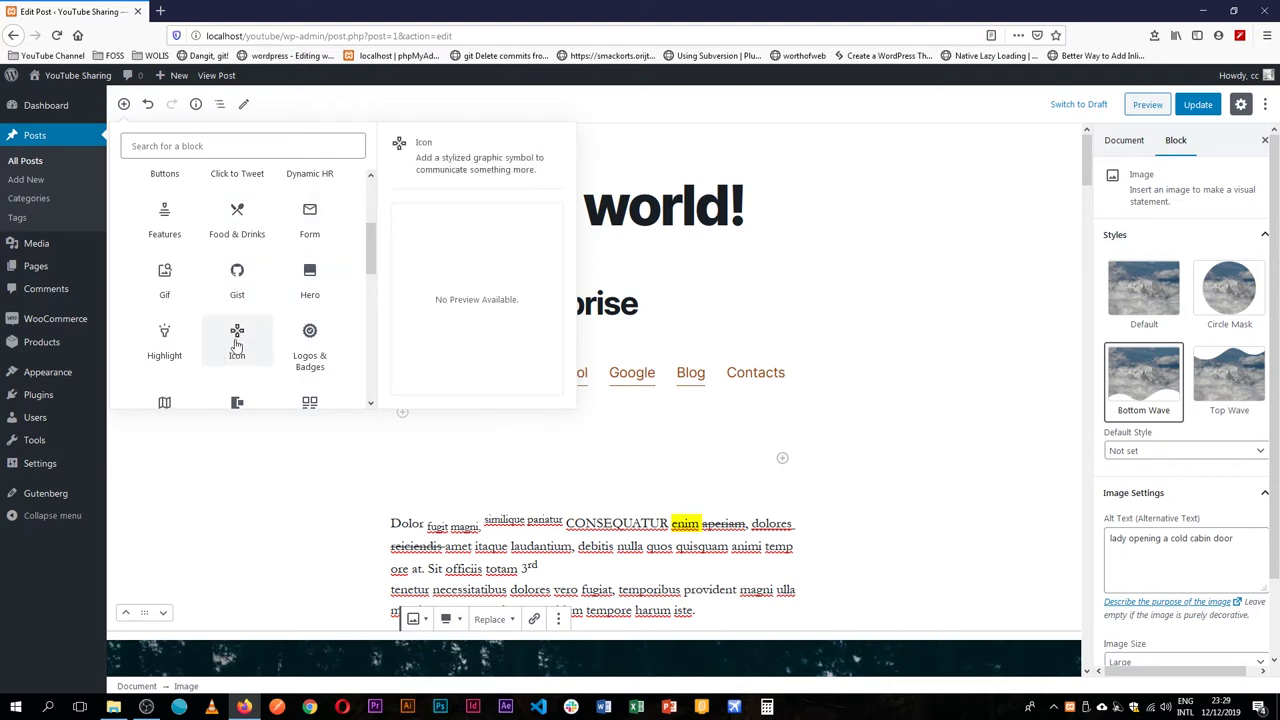
{"action": "scroll", "coordinate": [237, 340], "scroll_direction": "down", "scroll_amount": 3}
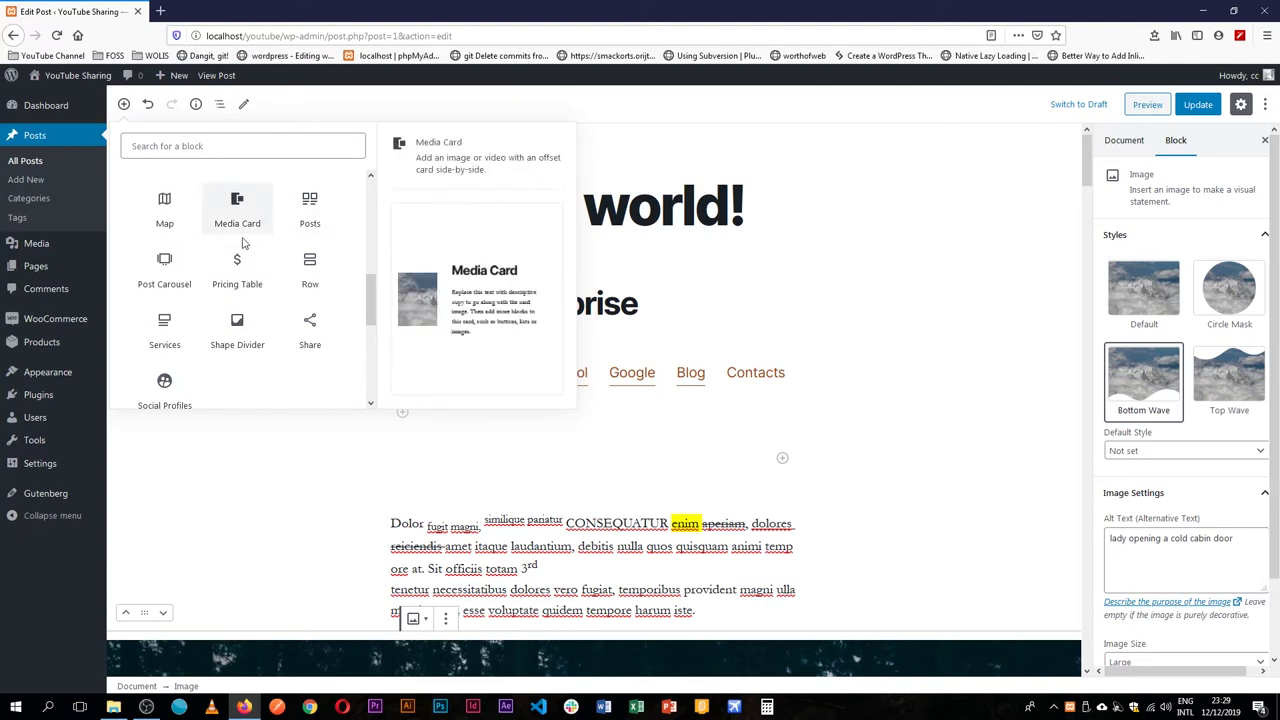
- Insert a CoBlocks Pricing Table showing Plan 1 and Plan 2 at $99, and select its plans and BUY NOW button
{"action": "left_click", "coordinate": [239, 273]}
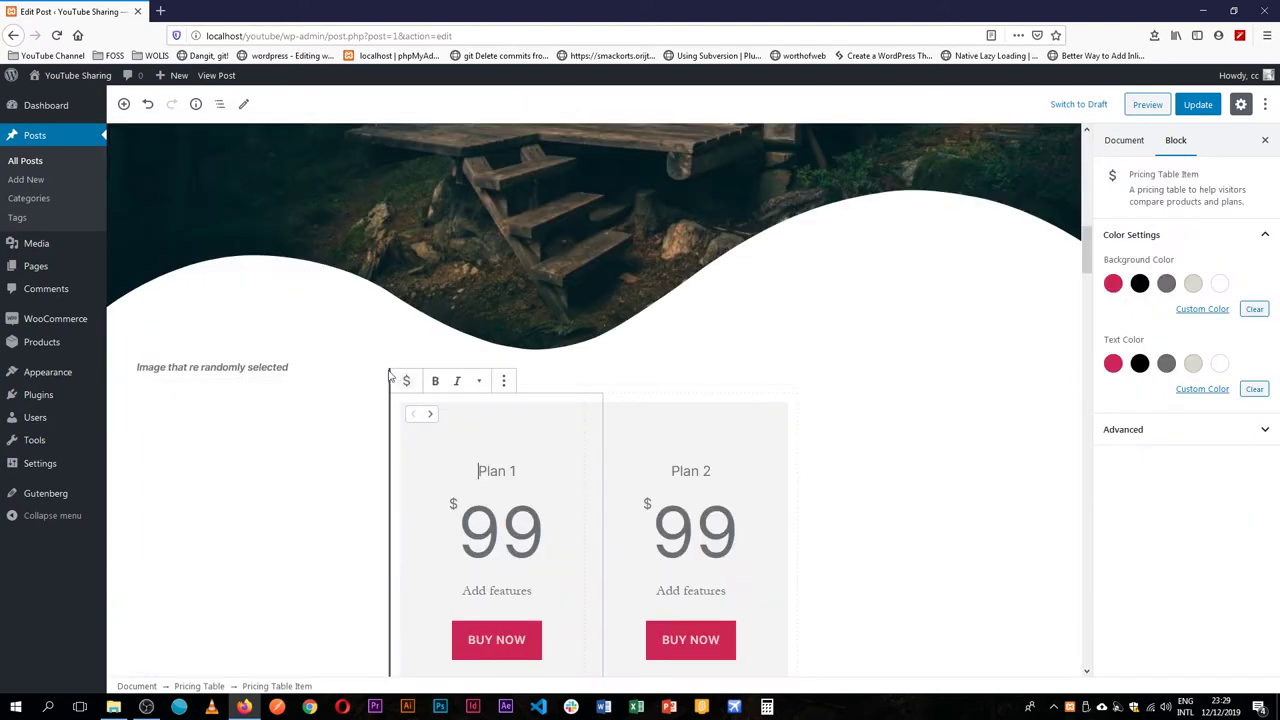
{"action": "left_click", "coordinate": [665, 470]}
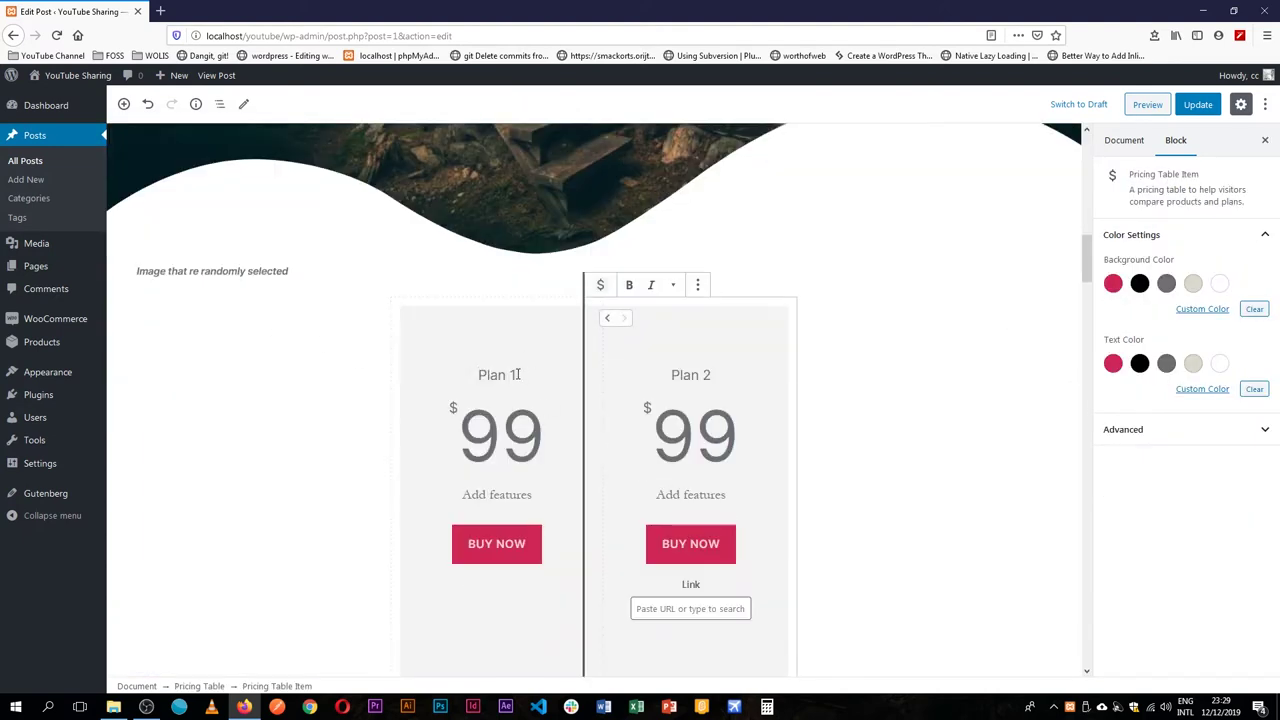
{"action": "left_click", "coordinate": [510, 374]}
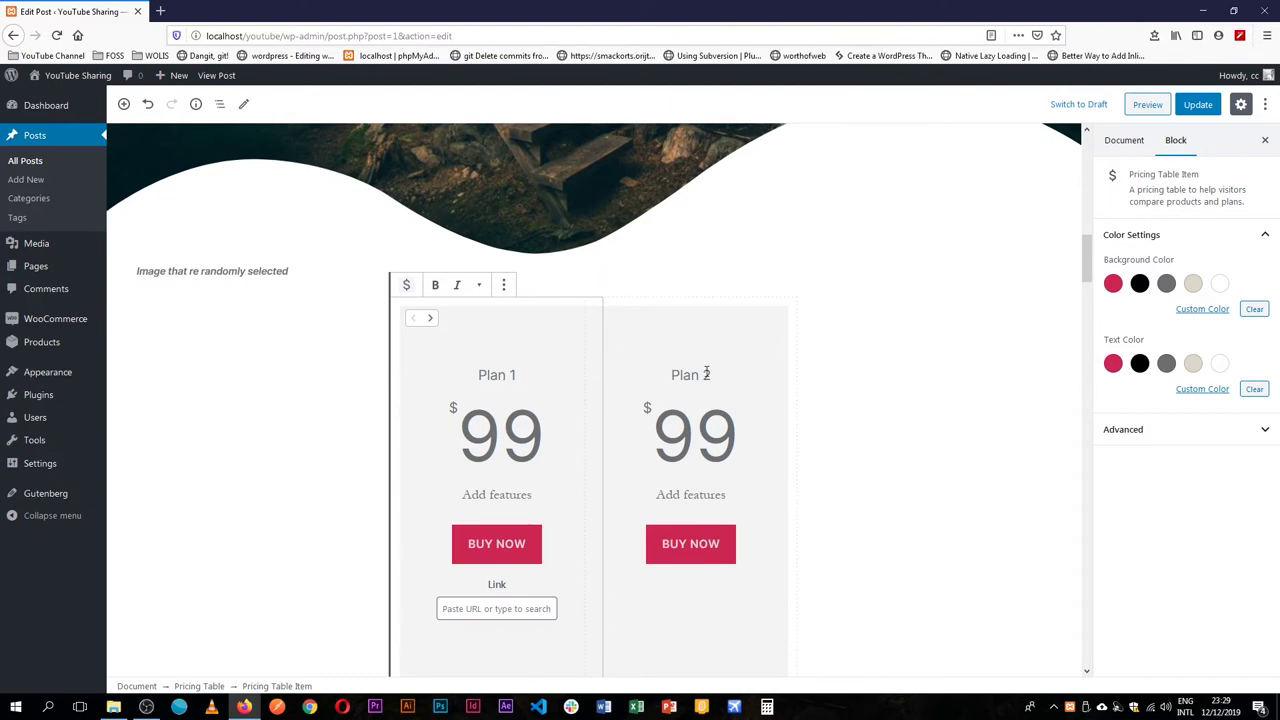
{"action": "left_click", "coordinate": [648, 381]}
{"action": "left_click", "coordinate": [435, 469]}
{"action": "left_click", "coordinate": [490, 535]}
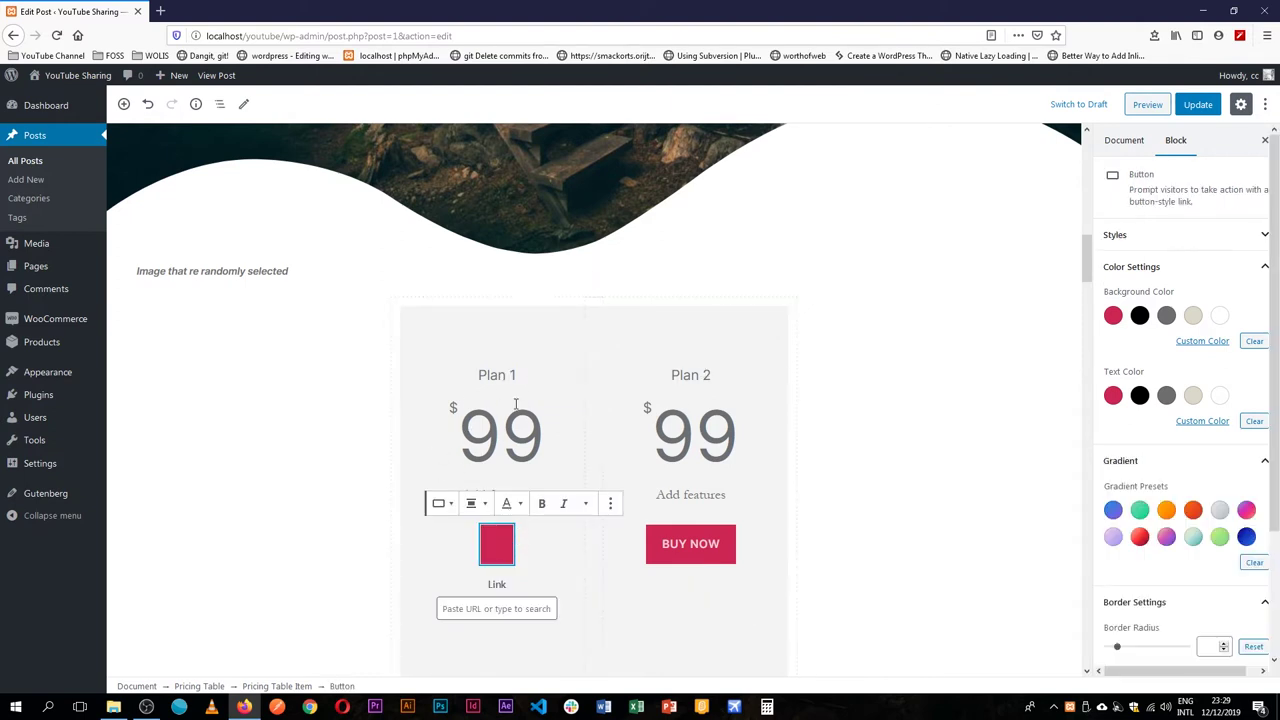
{"action": "left_click", "coordinate": [500, 378]}
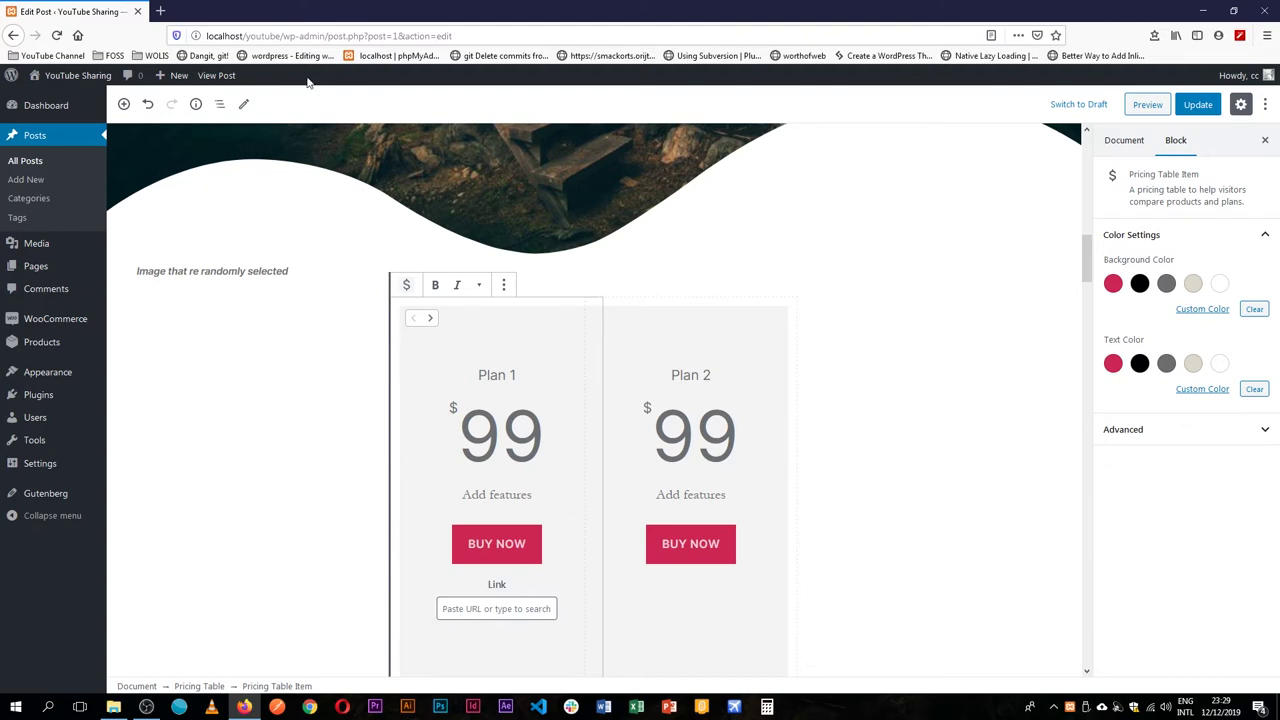
{"action": "left_click", "coordinate": [124, 104]}
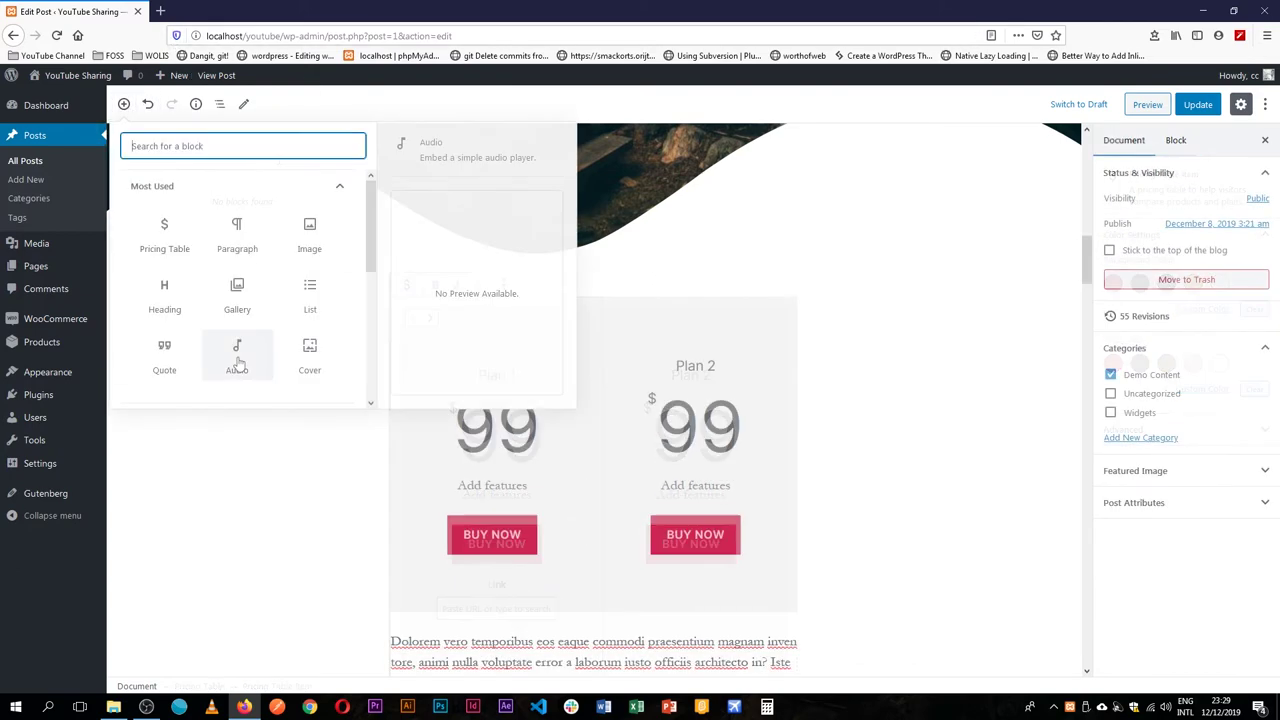
- From the CoBlocks category, insert a Posts block listing recent posts in two columns
{"action": "left_click", "coordinate": [339, 186]}
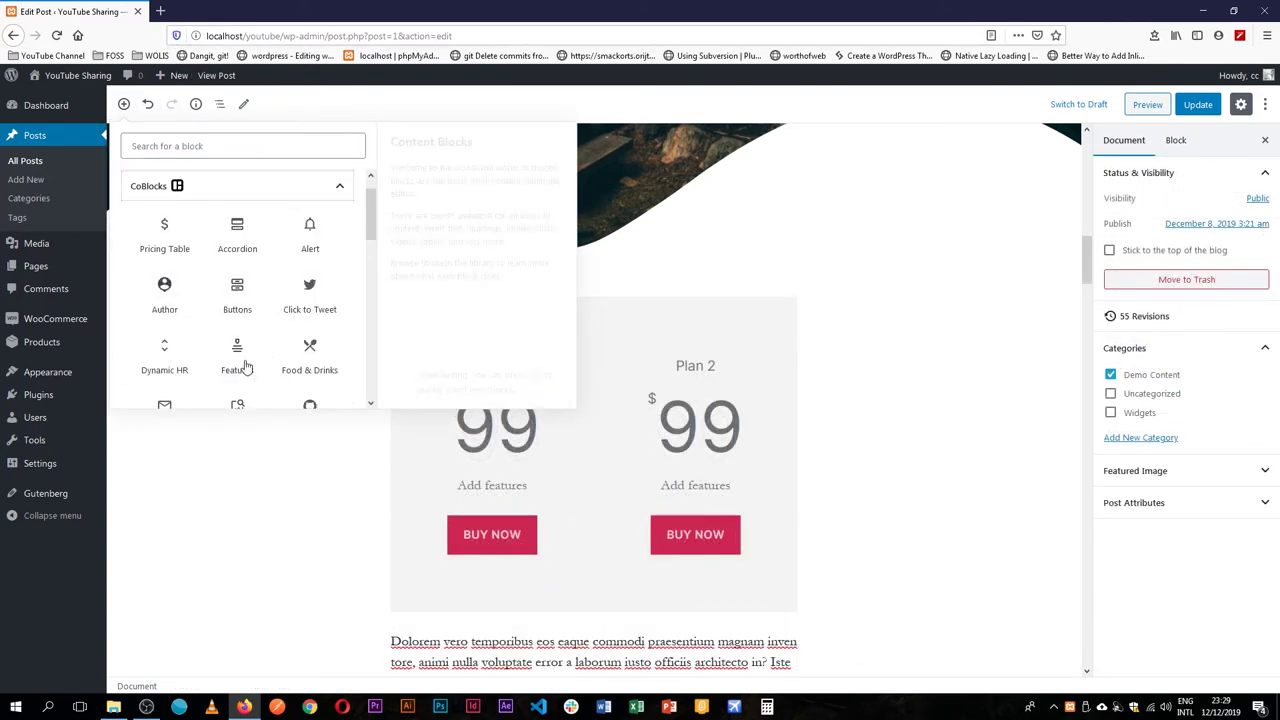
{"action": "scroll", "coordinate": [292, 360], "scroll_direction": "down", "scroll_amount": 5}
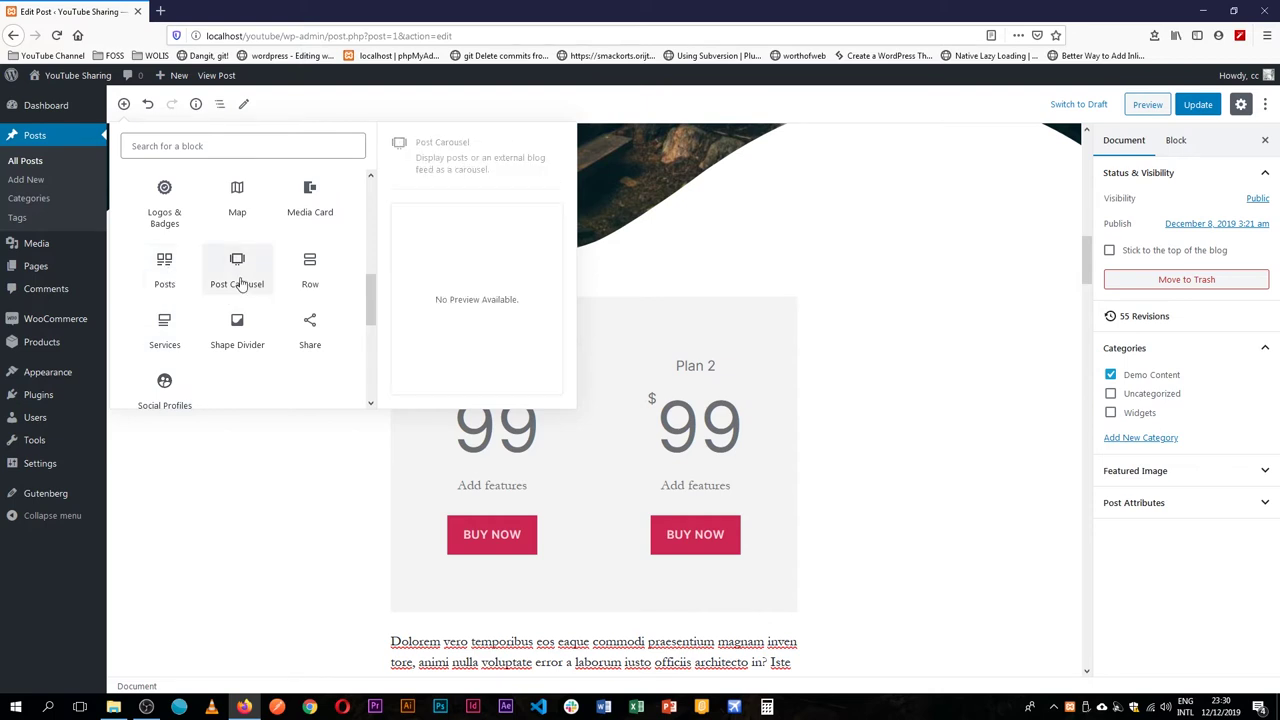
{"action": "left_click", "coordinate": [164, 262]}
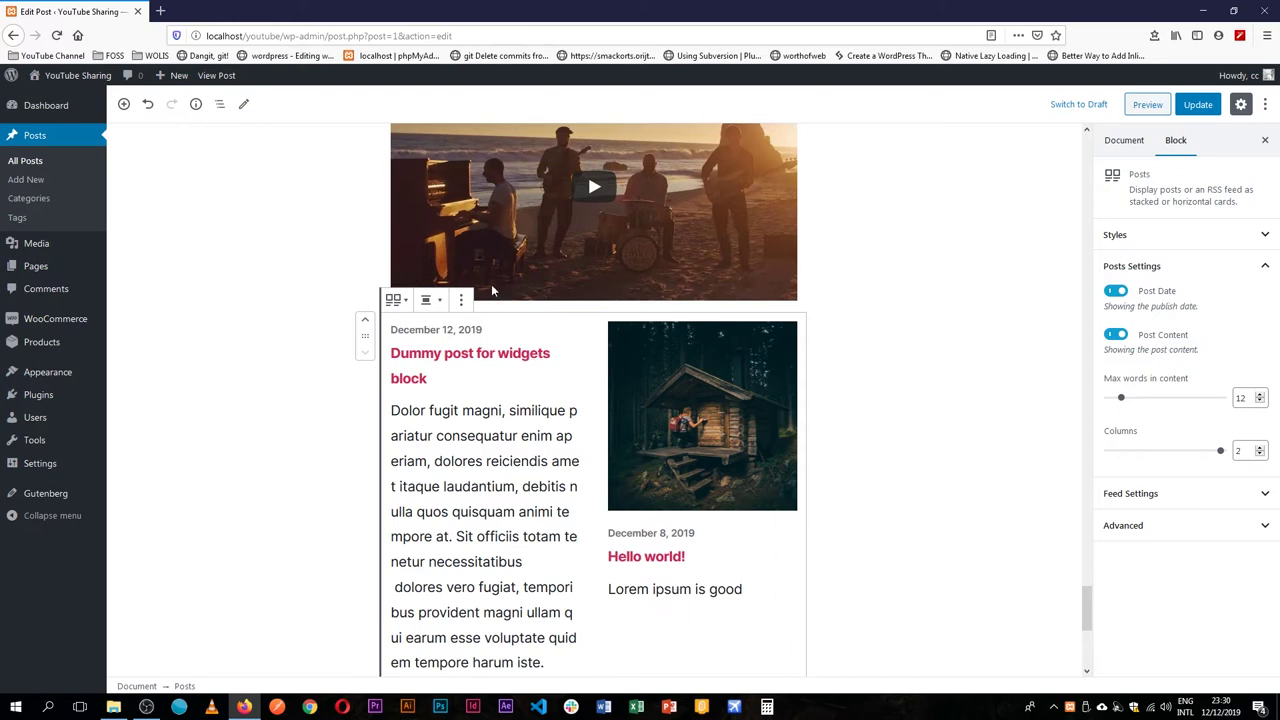
{"action": "scroll", "coordinate": [541, 577], "scroll_direction": "down", "scroll_amount": 5}
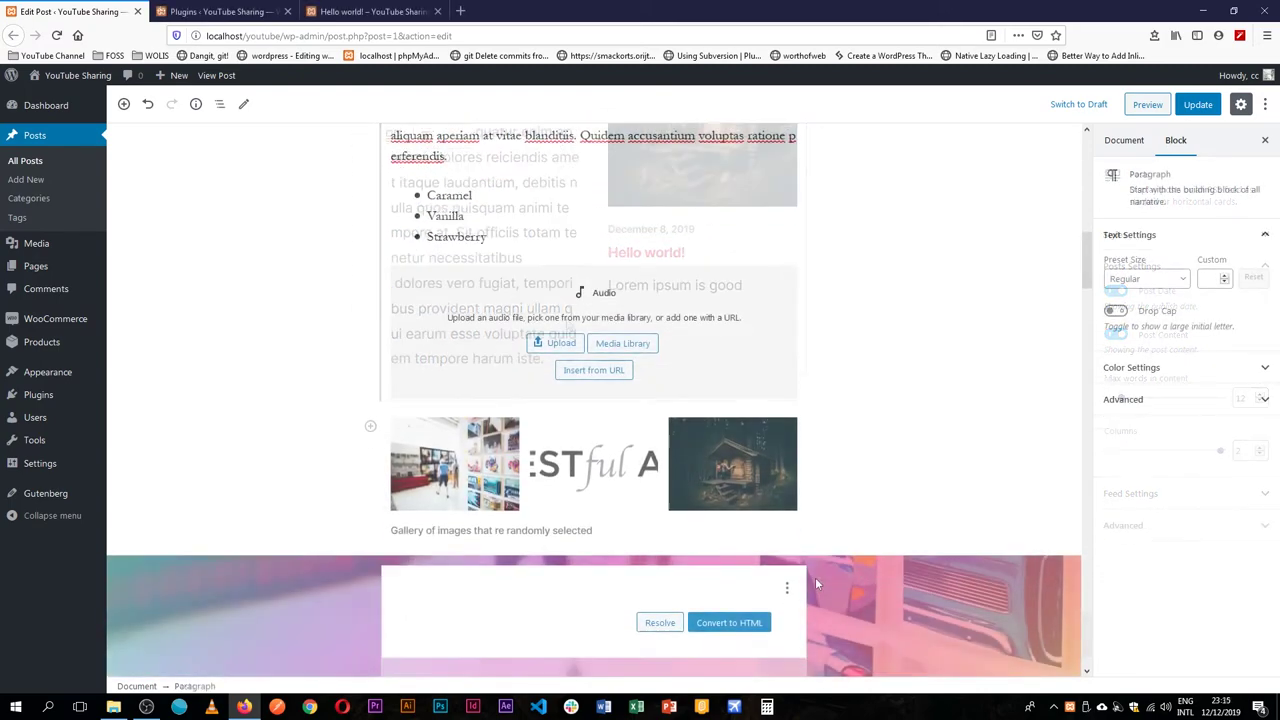
{"action": "scroll", "coordinate": [815, 577], "scroll_direction": "down", "scroll_amount": 1}
- Transform the three-image Gallery block into a Masonry gallery using the block switcher
{"action": "scroll", "coordinate": [815, 577], "scroll_direction": "up", "scroll_amount": 4}
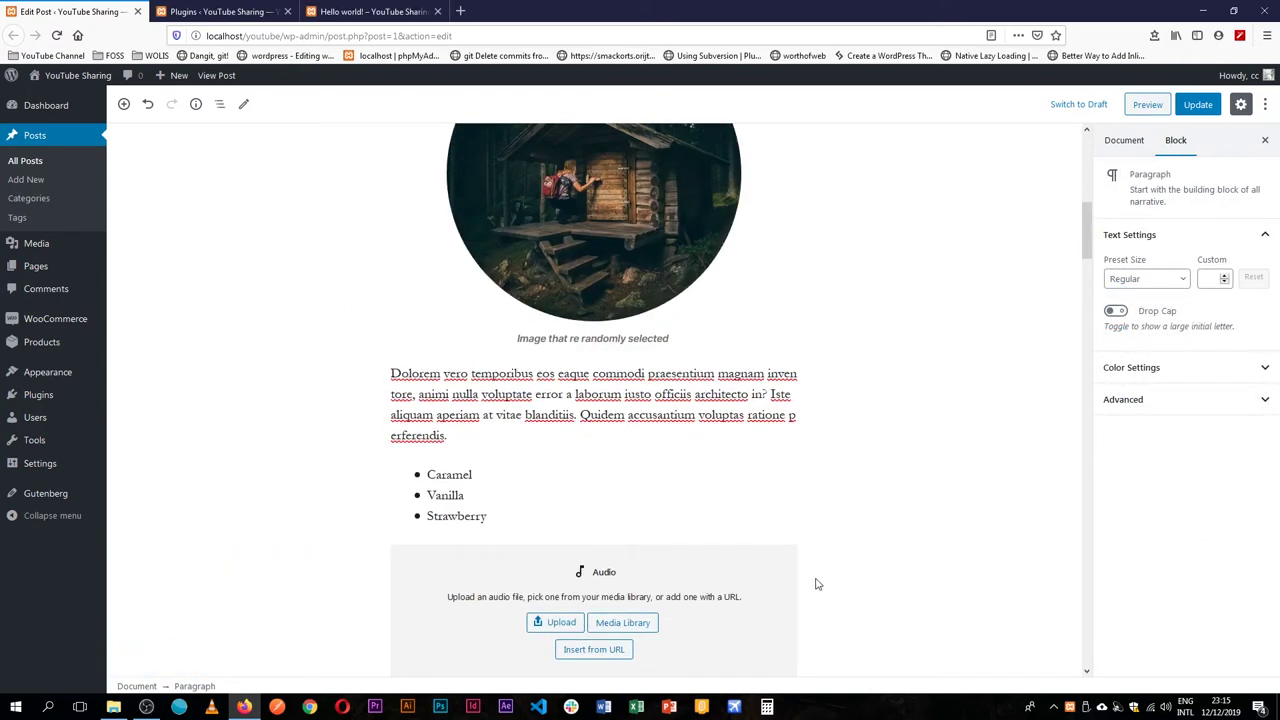
{"action": "scroll", "coordinate": [815, 580], "scroll_direction": "down", "scroll_amount": 3}
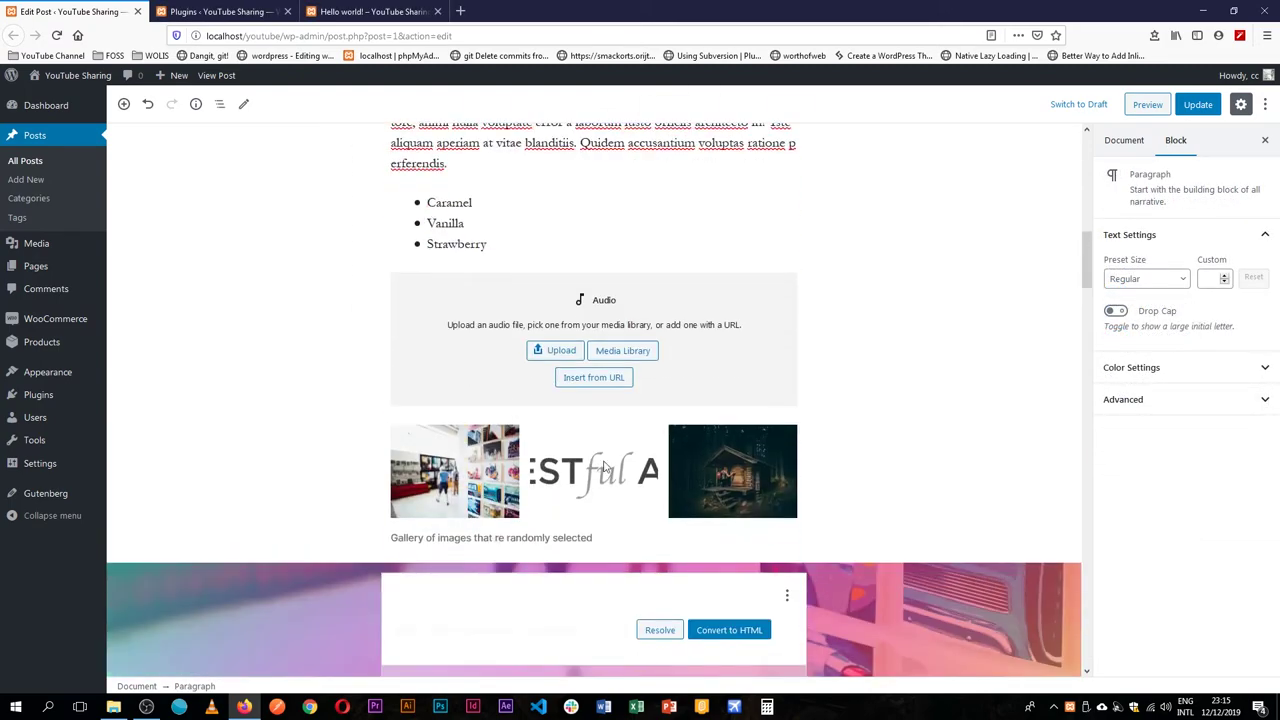
{"action": "left_click", "coordinate": [604, 468]}
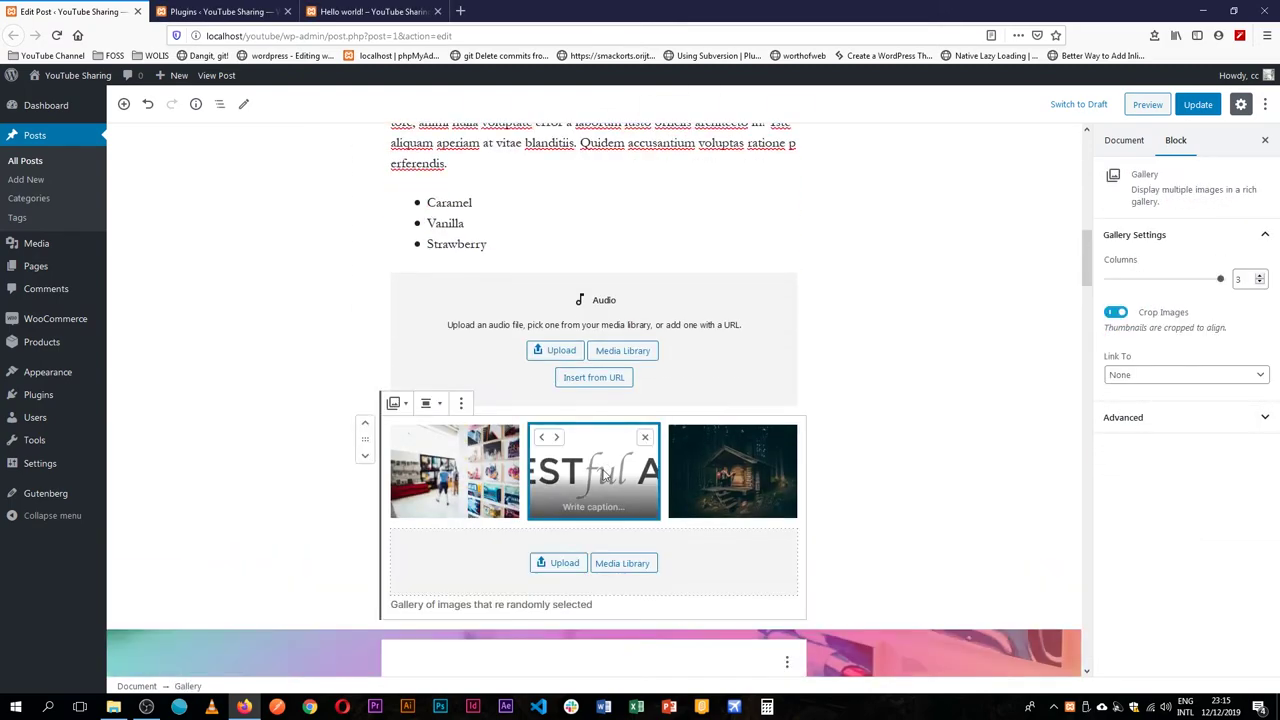
{"action": "left_click", "coordinate": [398, 406]}
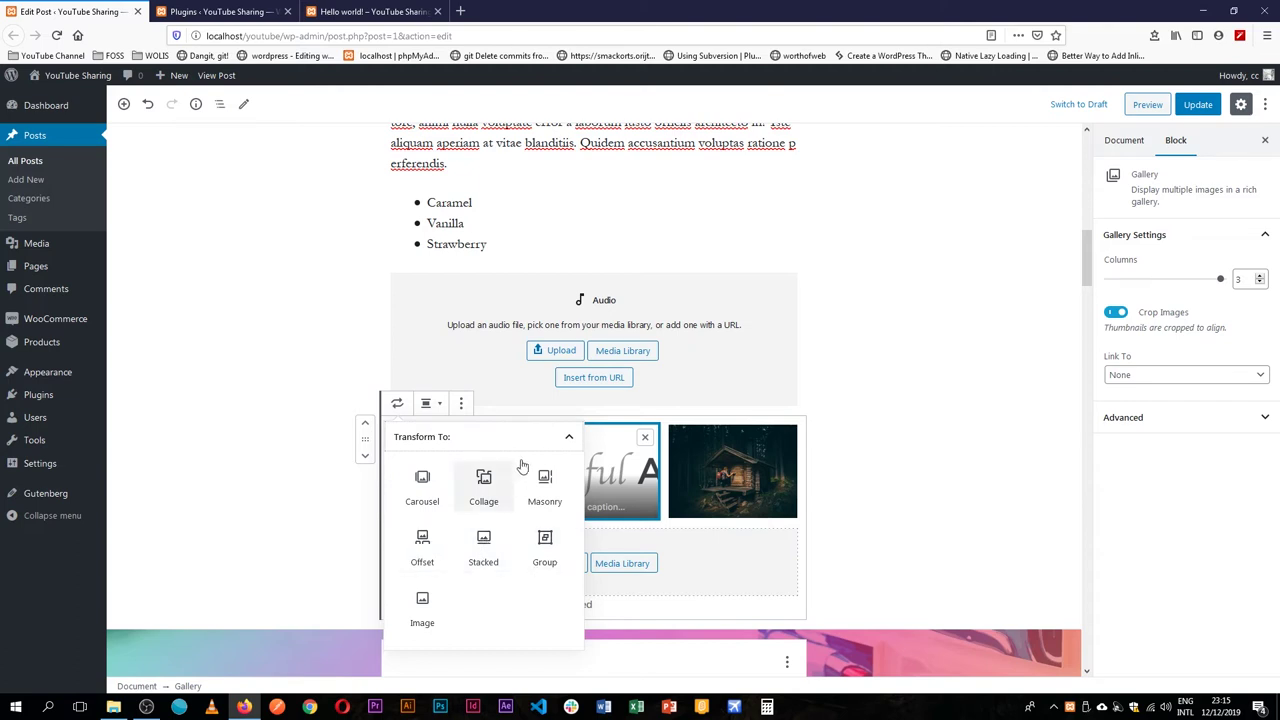
{"action": "left_click", "coordinate": [545, 487]}
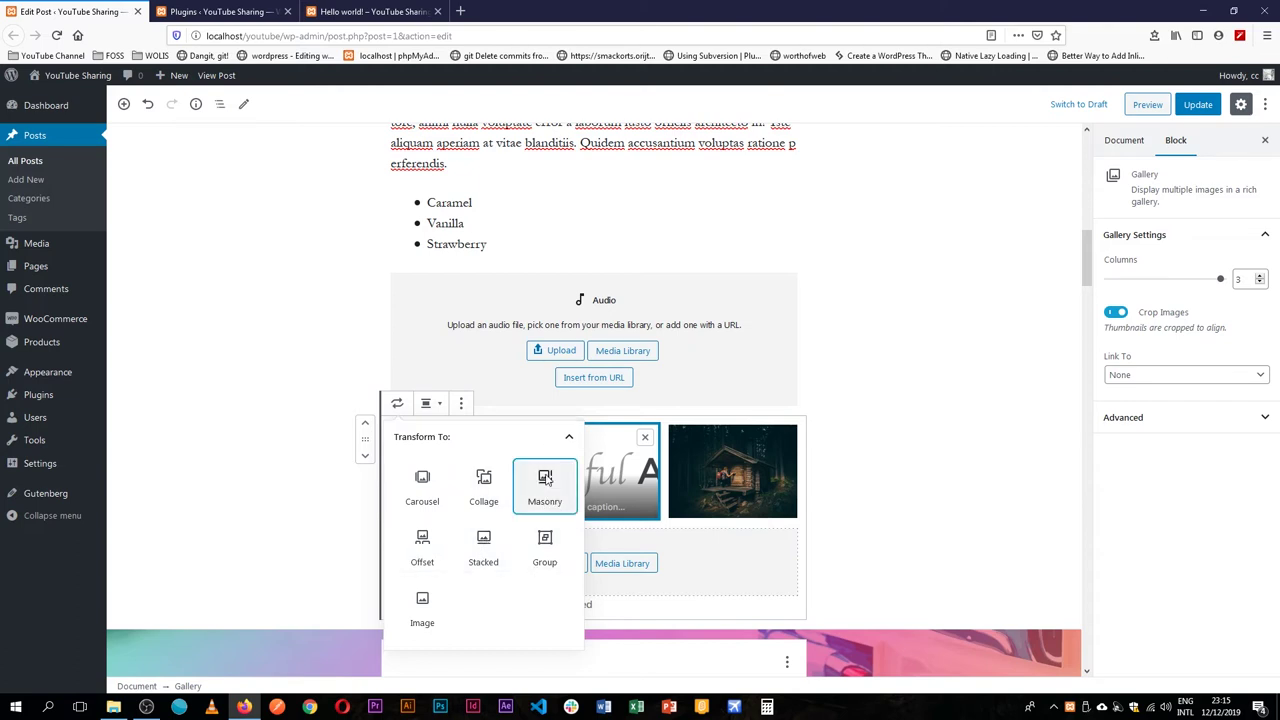
{"action": "scroll", "coordinate": [770, 566], "scroll_direction": "down", "scroll_amount": 3}
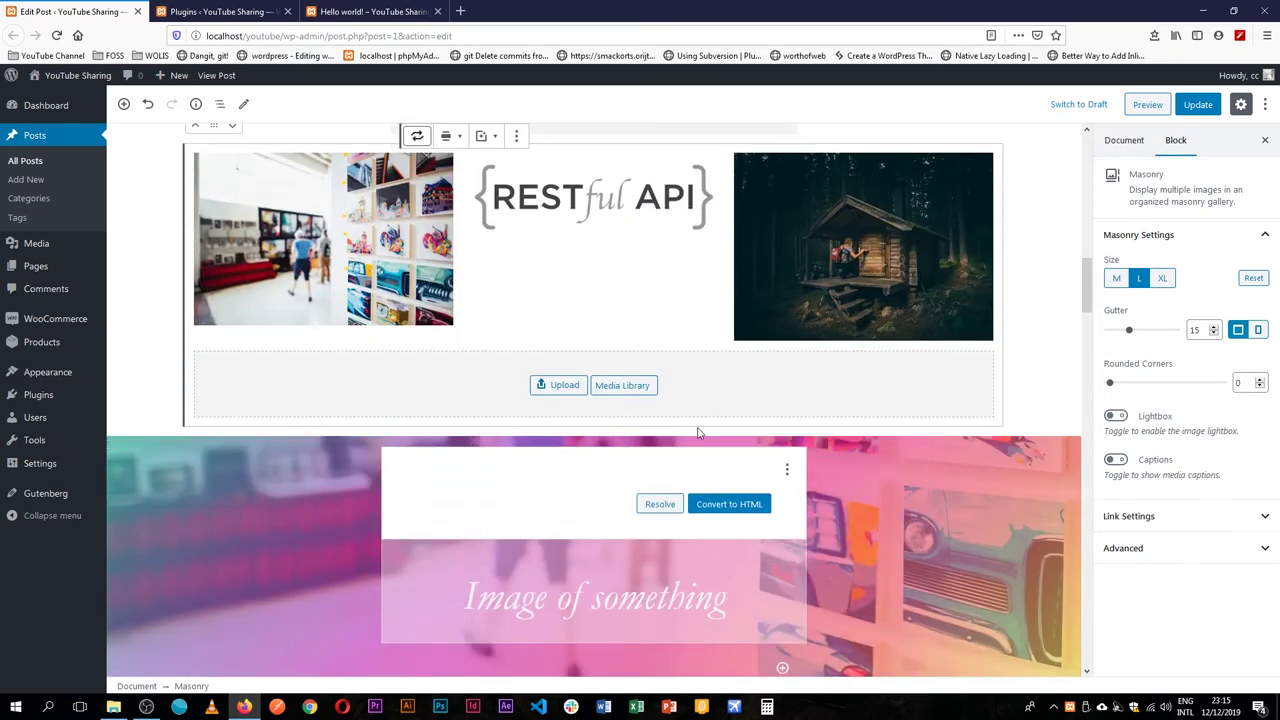
{"action": "scroll", "coordinate": [700, 430], "scroll_direction": "up", "scroll_amount": 2}
{"action": "left_click", "coordinate": [624, 522]}
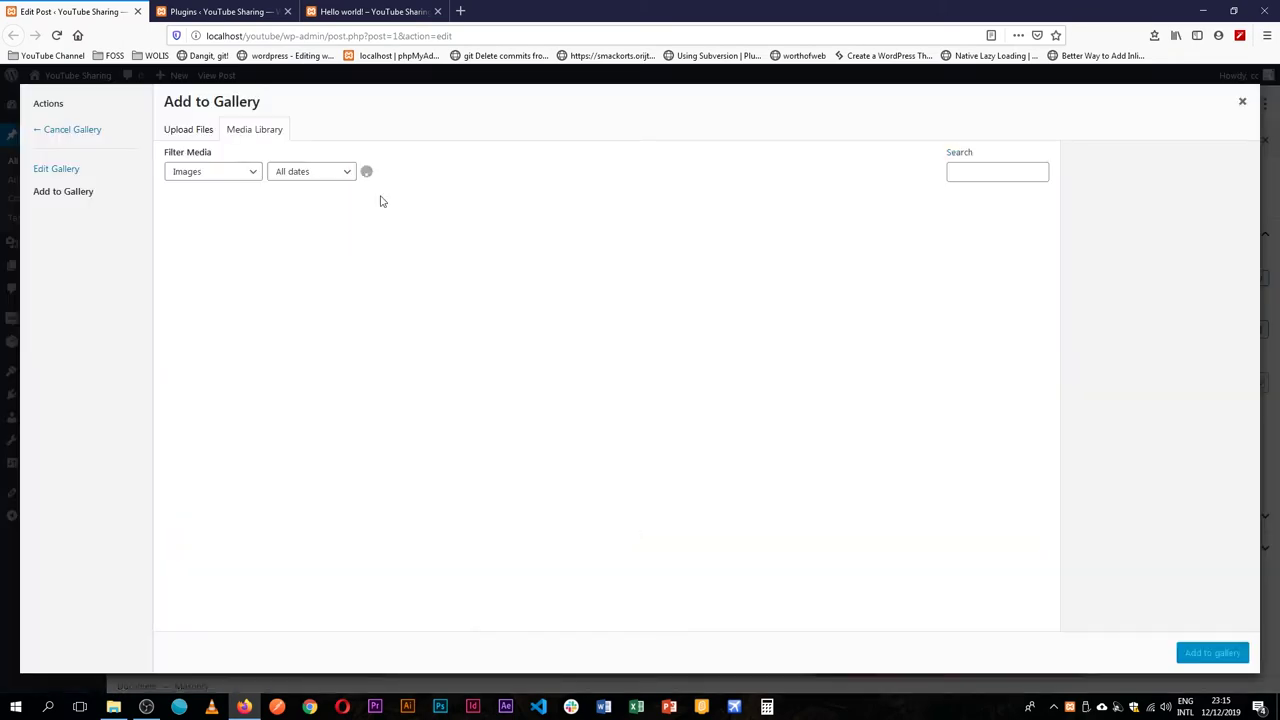
- Upload the camera operator photo and YouTube logo and add them, giving a six-image gallery
{"action": "left_click", "coordinate": [206, 129]}
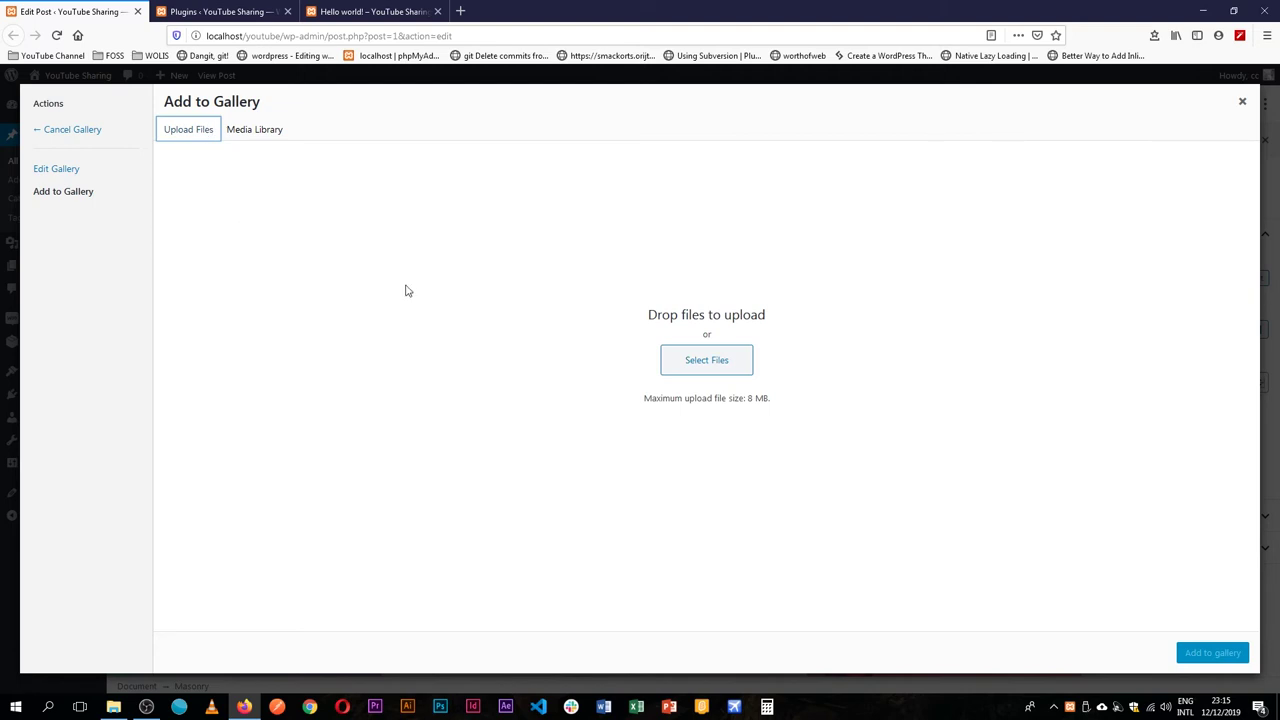
{"action": "left_click", "coordinate": [693, 362]}
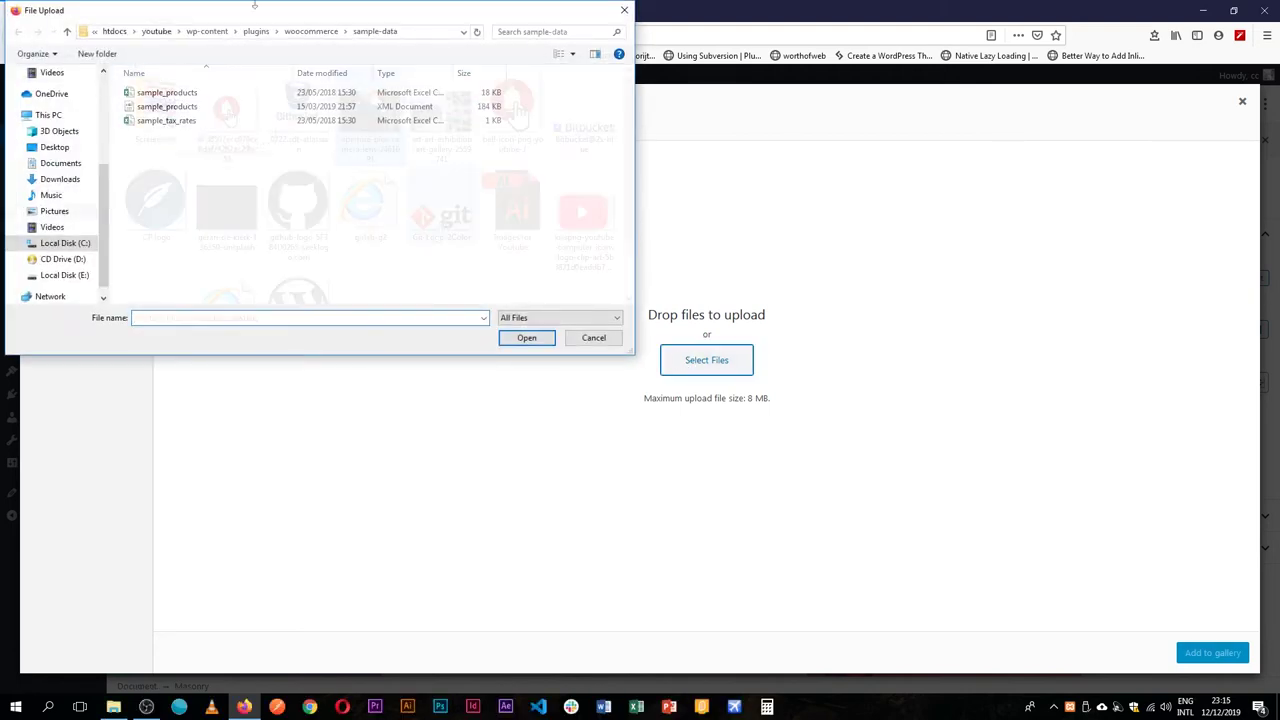
{"action": "left_click", "coordinate": [441, 240], "text": "ctrl"}
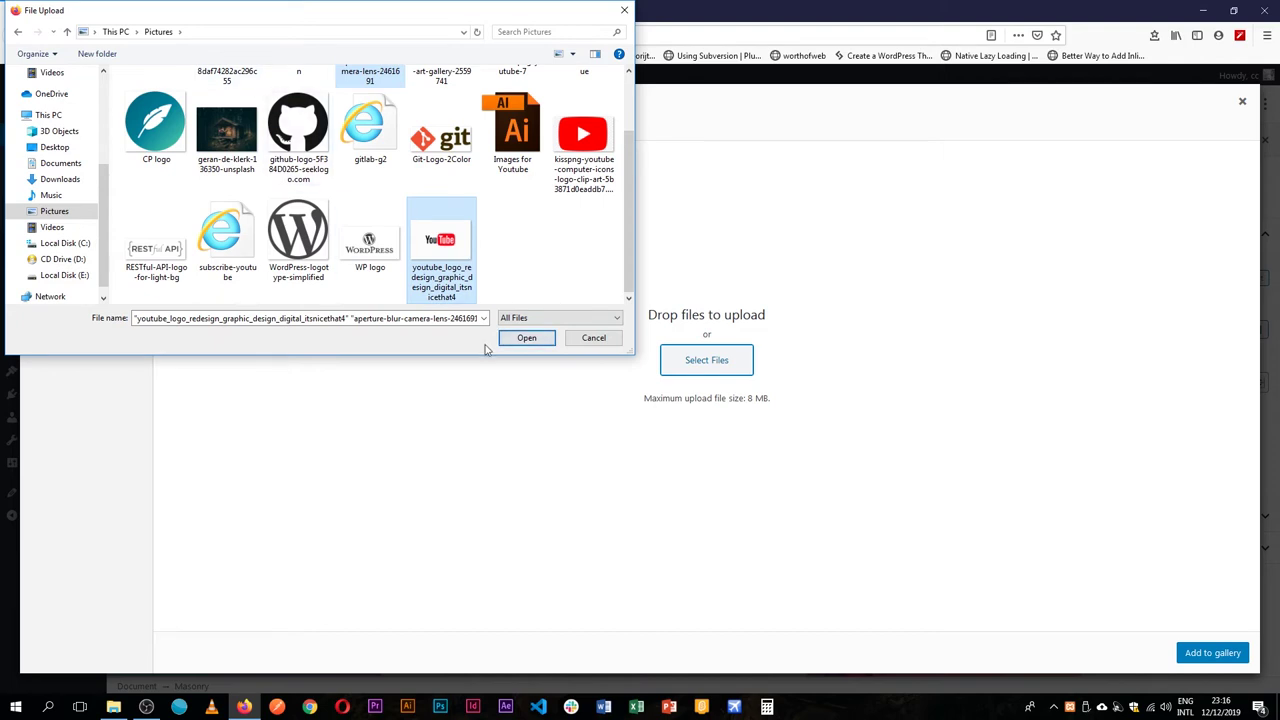
{"action": "left_click", "coordinate": [530, 340]}
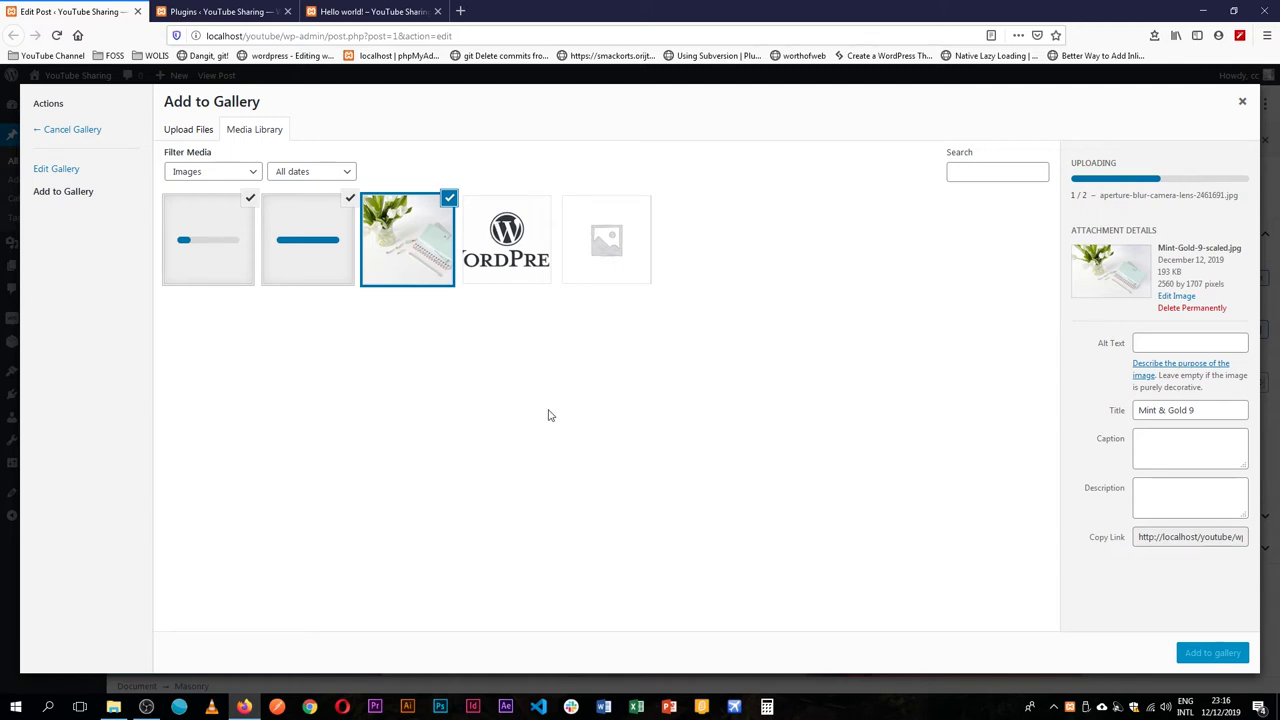
{"action": "left_click", "coordinate": [1208, 654]}
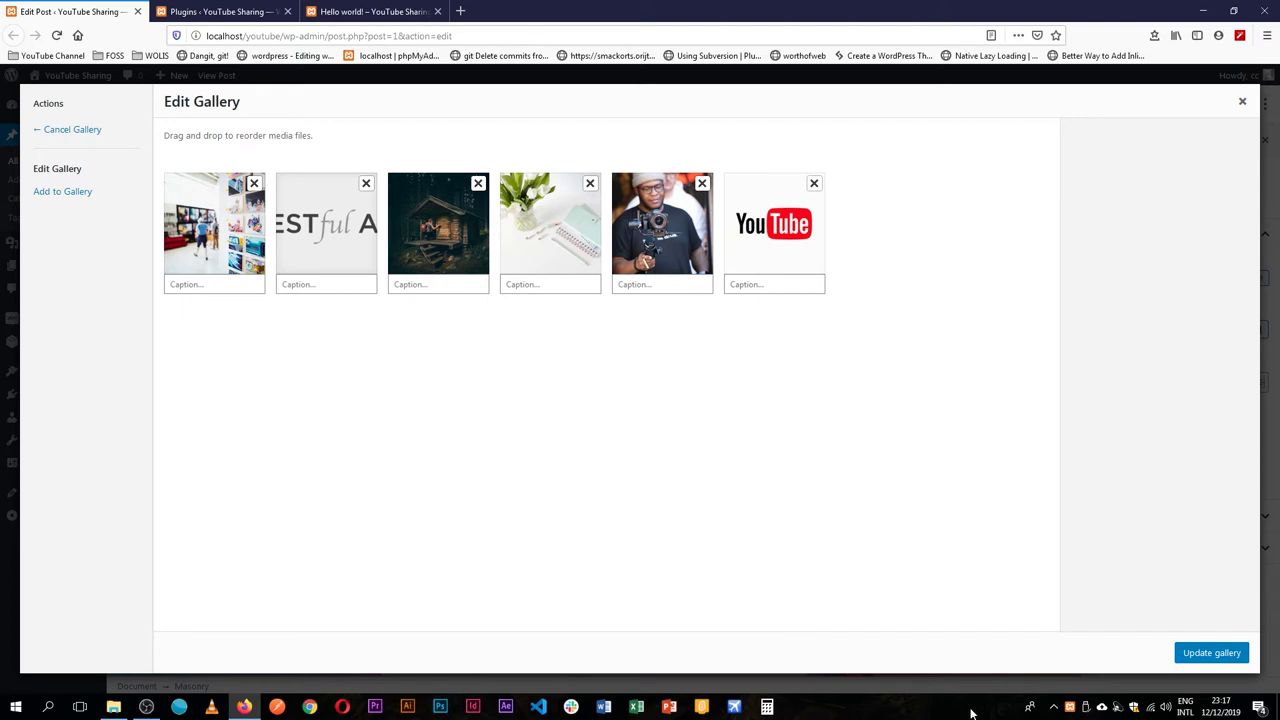
{"action": "left_click", "coordinate": [1211, 653]}
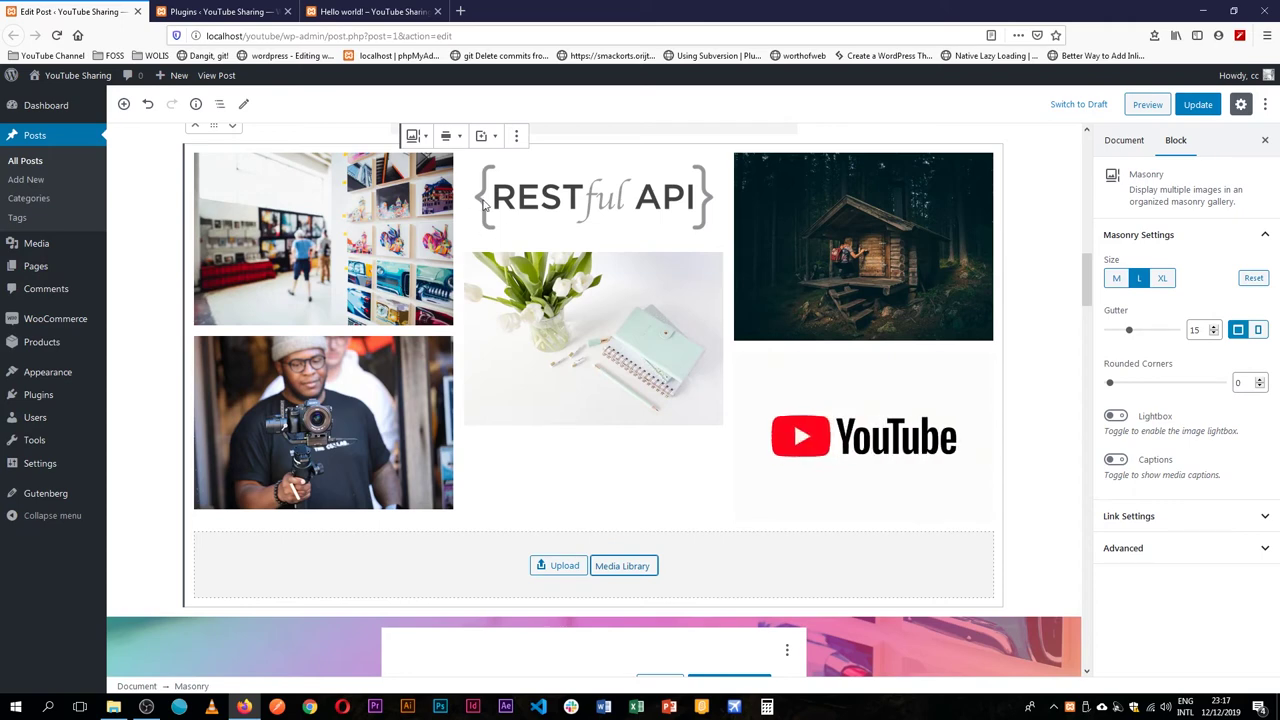
- Select each of the six gallery images in turn, from the first through the YouTube logo
{"action": "left_click", "coordinate": [393, 230]}
{"action": "left_click", "coordinate": [590, 205]}
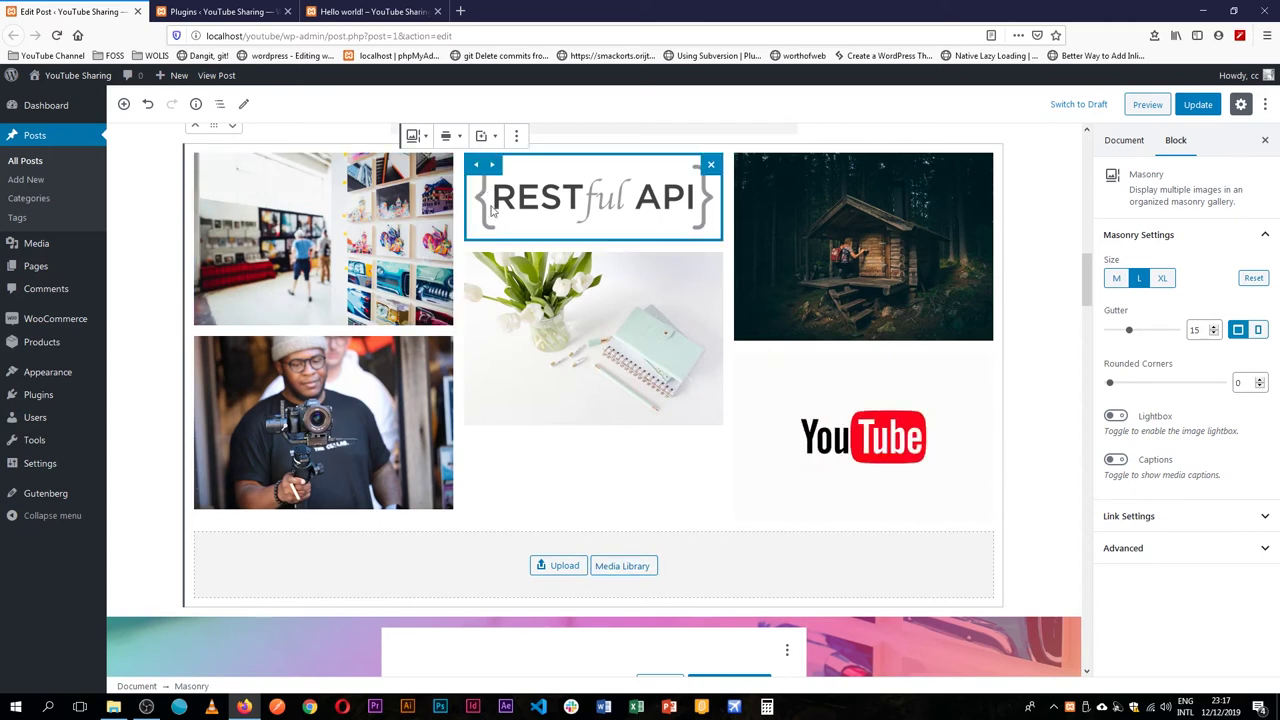
{"action": "left_click", "coordinate": [517, 363]}
{"action": "left_click", "coordinate": [353, 441]}
{"action": "left_click", "coordinate": [849, 255]}
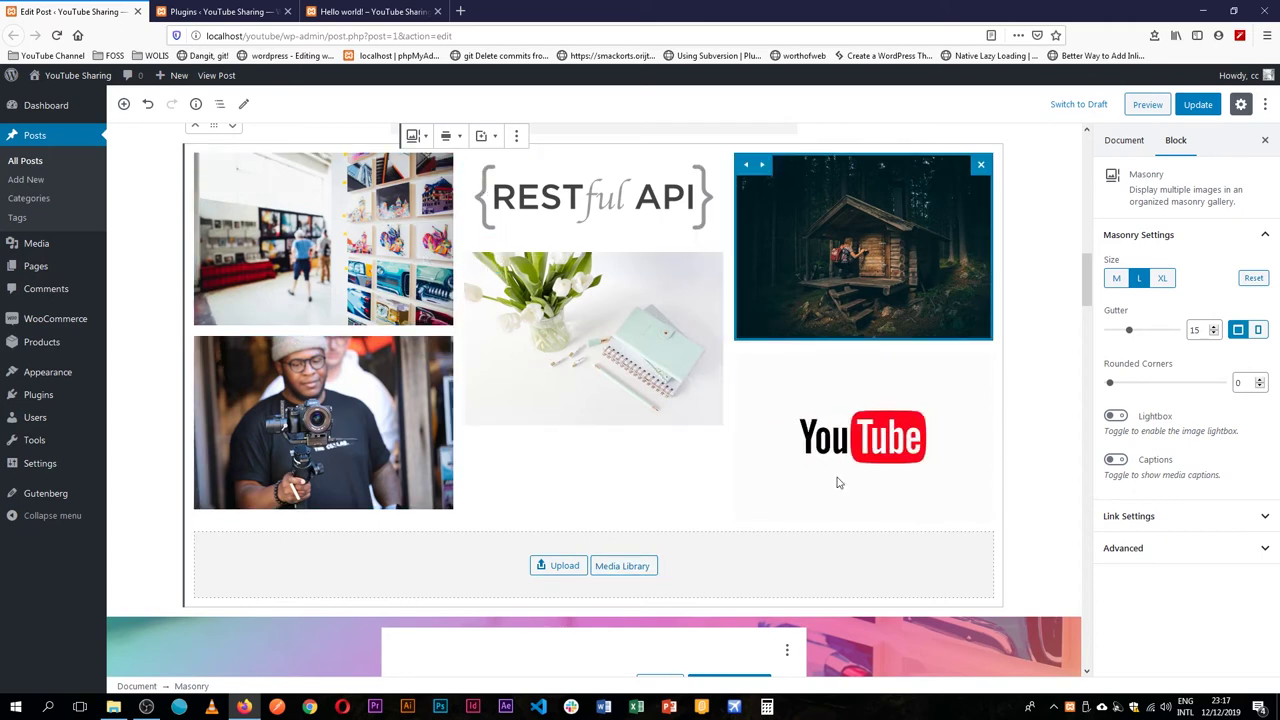
{"action": "left_click", "coordinate": [807, 456]}
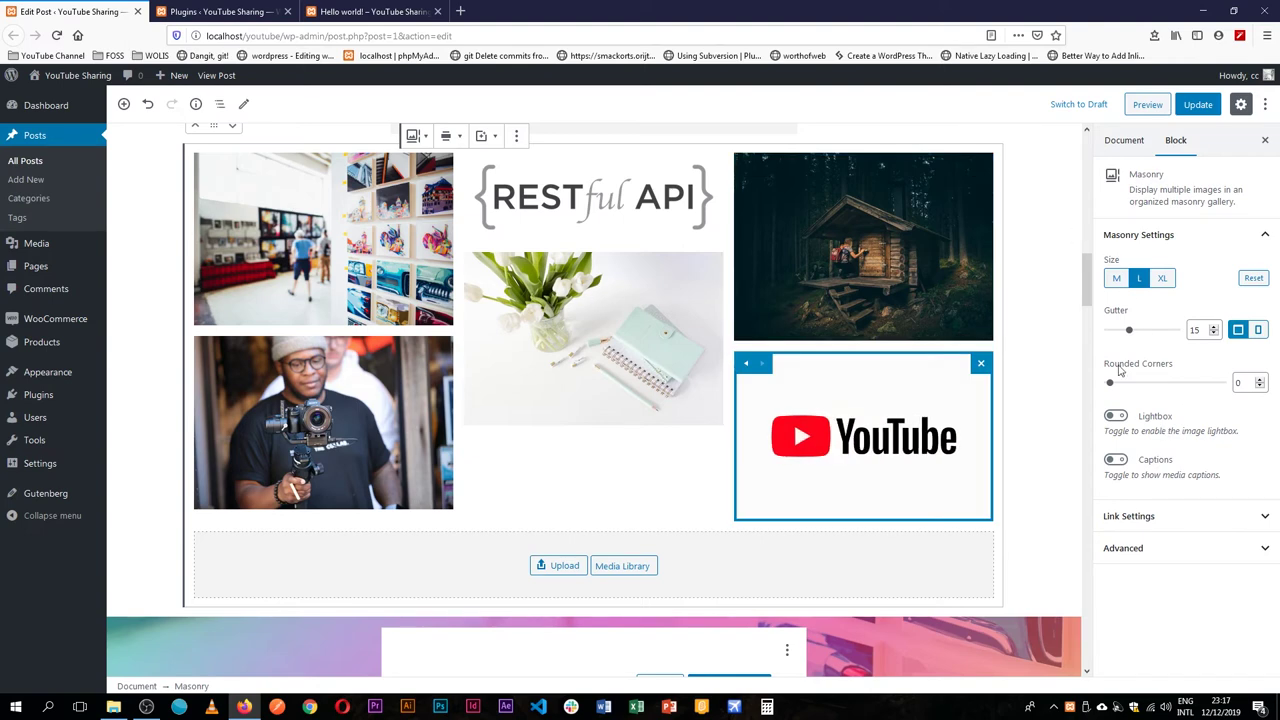
- Adjust gutter and corner radius, enable the lightbox, and show captions in the Light style
{"action": "mouse_move", "coordinate": [1130, 331]}
{"action": "left_mouse_down"}
{"action": "mouse_move", "coordinate": [1150, 333]}
{"action": "mouse_move", "coordinate": [1107, 341]}
{"action": "mouse_move", "coordinate": [1124, 335]}
{"action": "left_mouse_up"}
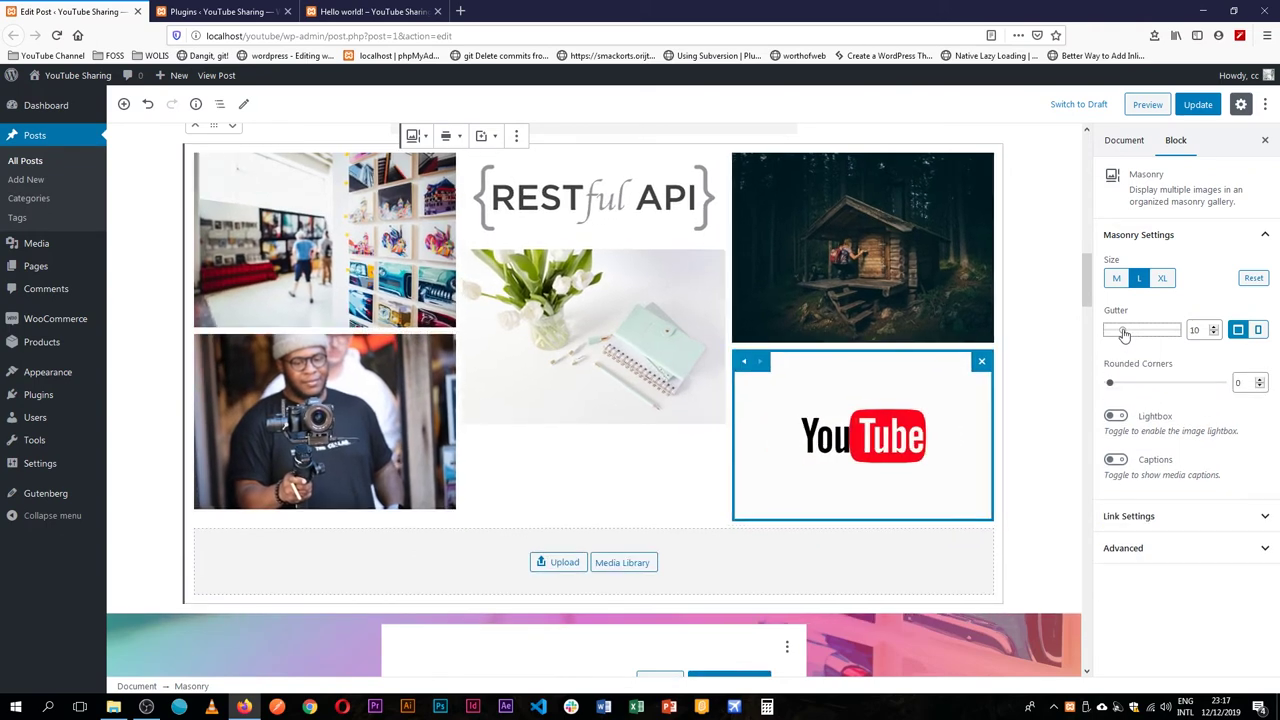
{"action": "mouse_move", "coordinate": [1115, 387]}
{"action": "left_mouse_down"}
{"action": "mouse_move", "coordinate": [1228, 388]}
{"action": "mouse_move", "coordinate": [1111, 390]}
{"action": "left_mouse_up"}
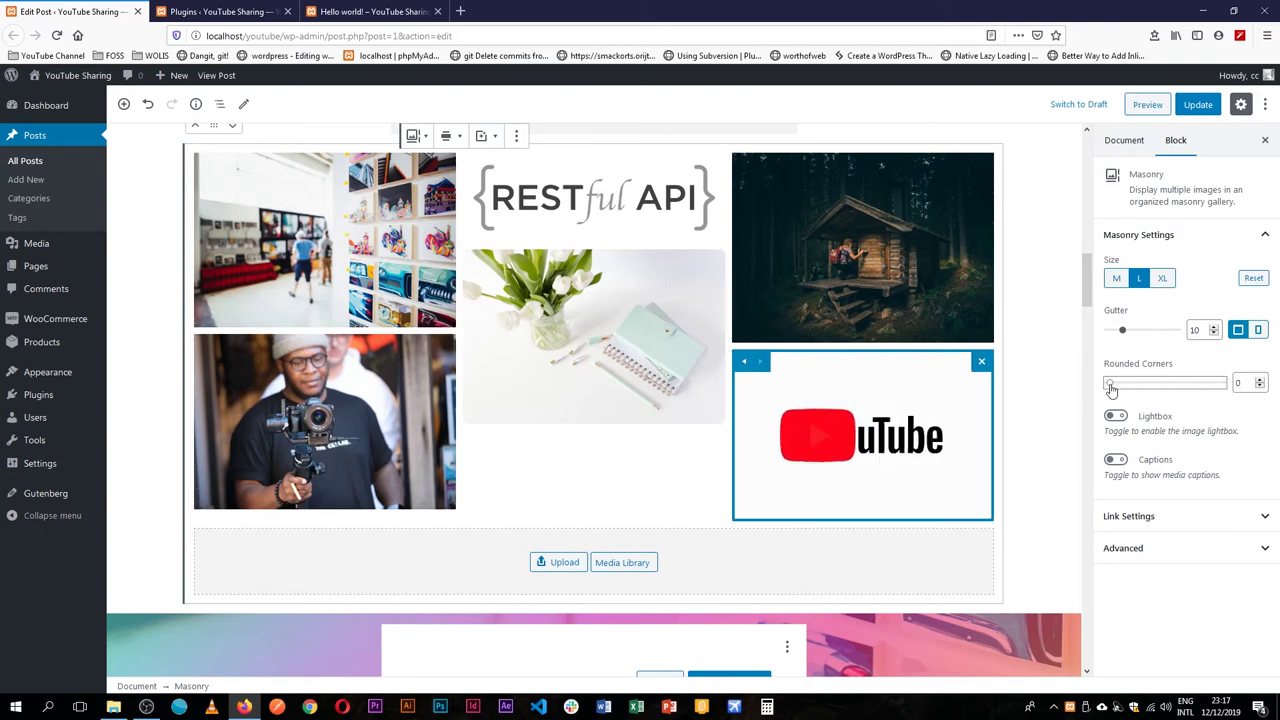
{"action": "left_click", "coordinate": [1116, 416]}
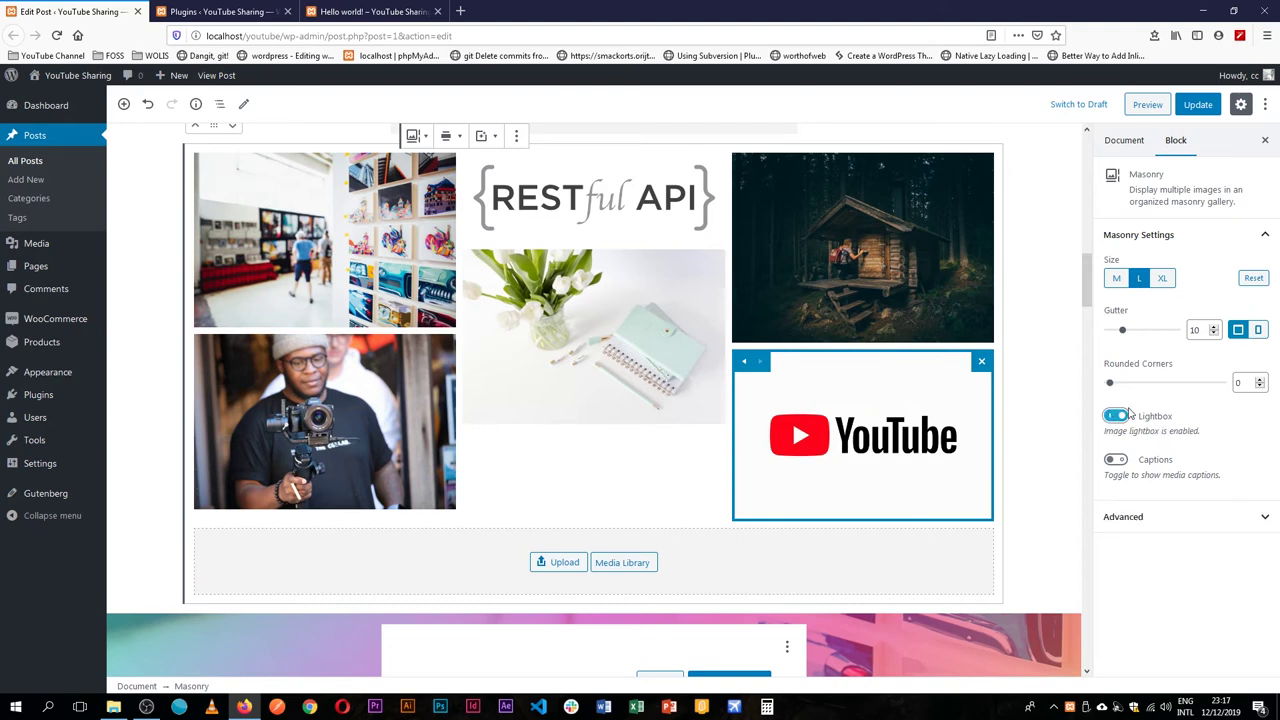
{"action": "left_click", "coordinate": [1116, 459]}
{"action": "left_click", "coordinate": [1172, 530]}
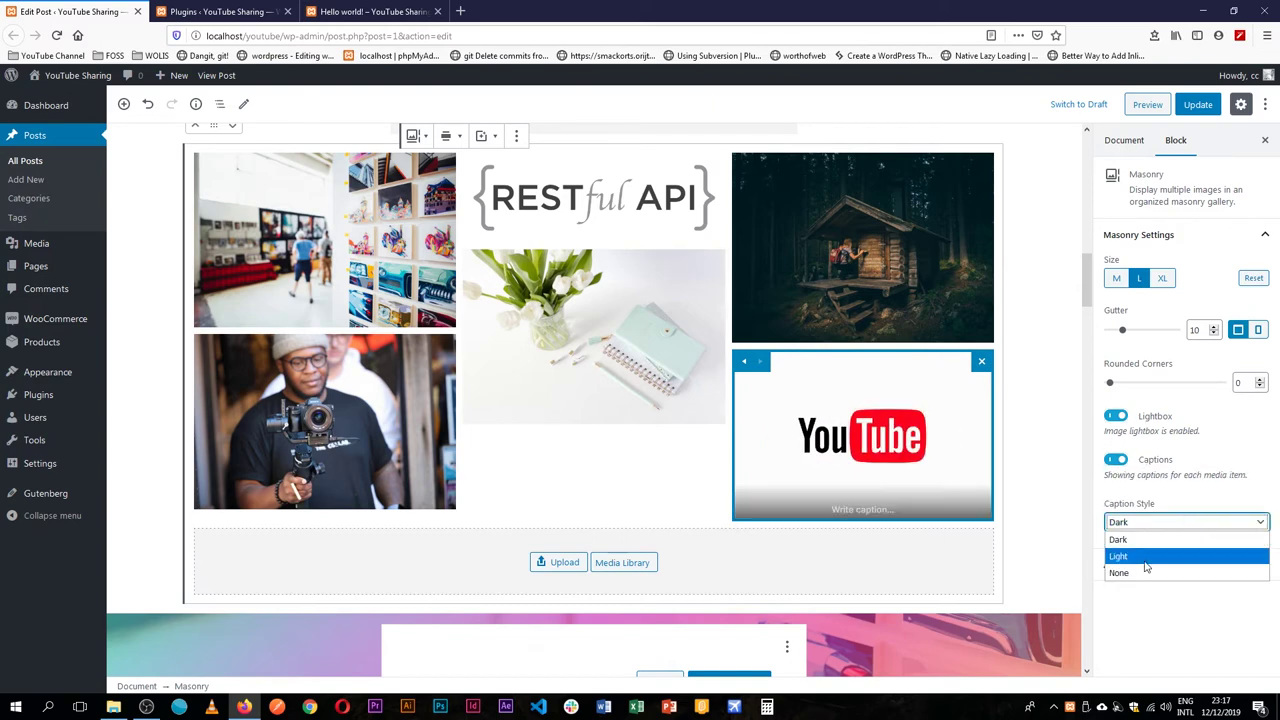
{"action": "left_click", "coordinate": [1149, 555]}
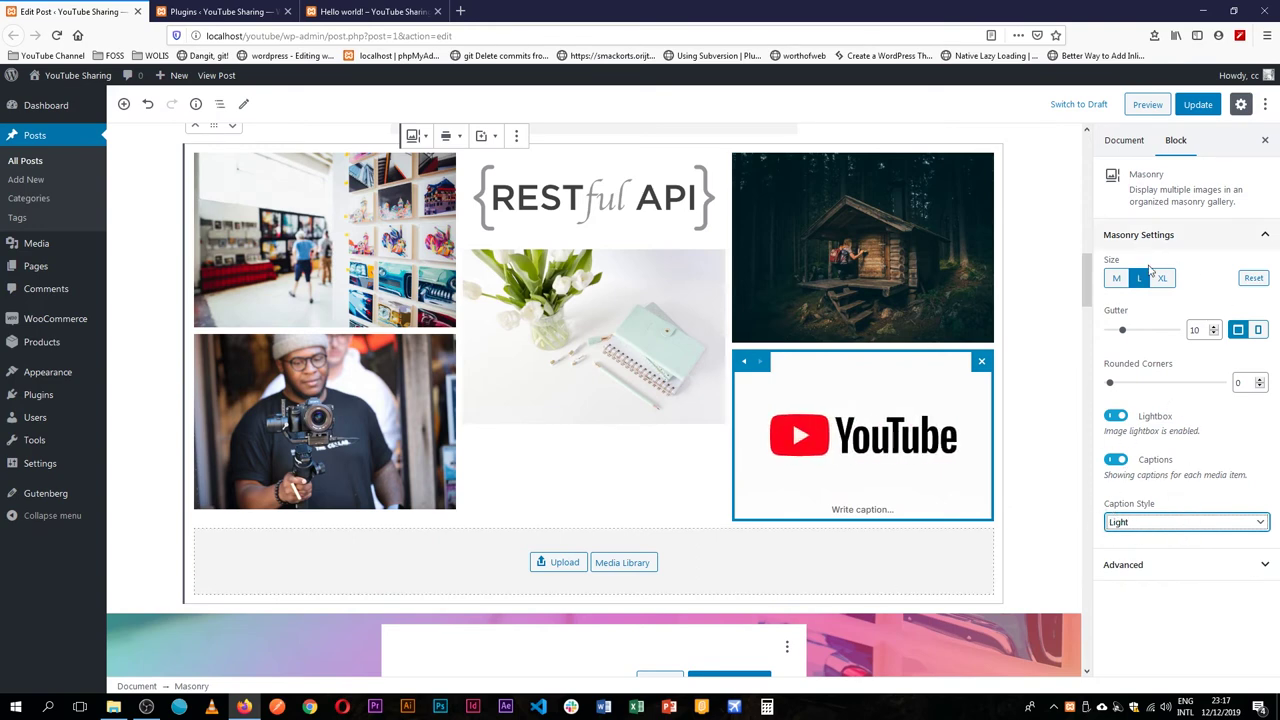
- Try the XL, L and M image sizes, then settle on L
{"action": "left_click", "coordinate": [1164, 281]}
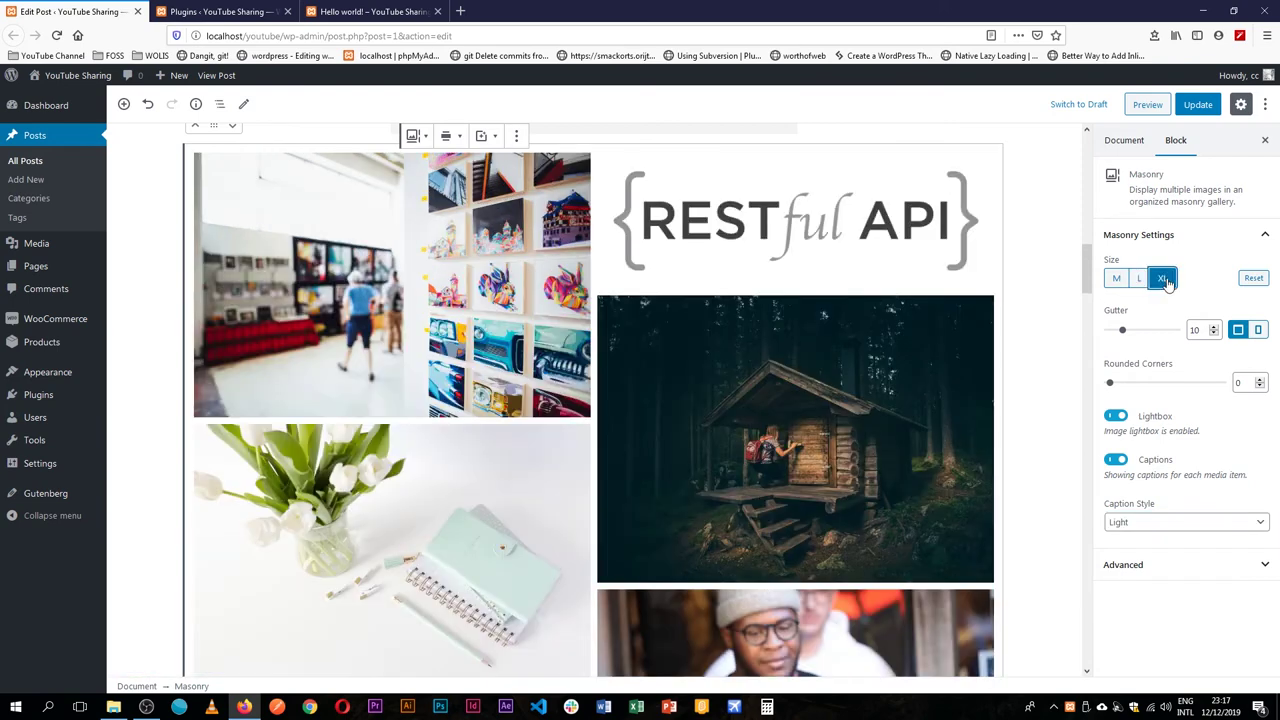
{"action": "left_click", "coordinate": [1136, 279]}
{"action": "left_click", "coordinate": [1117, 279]}
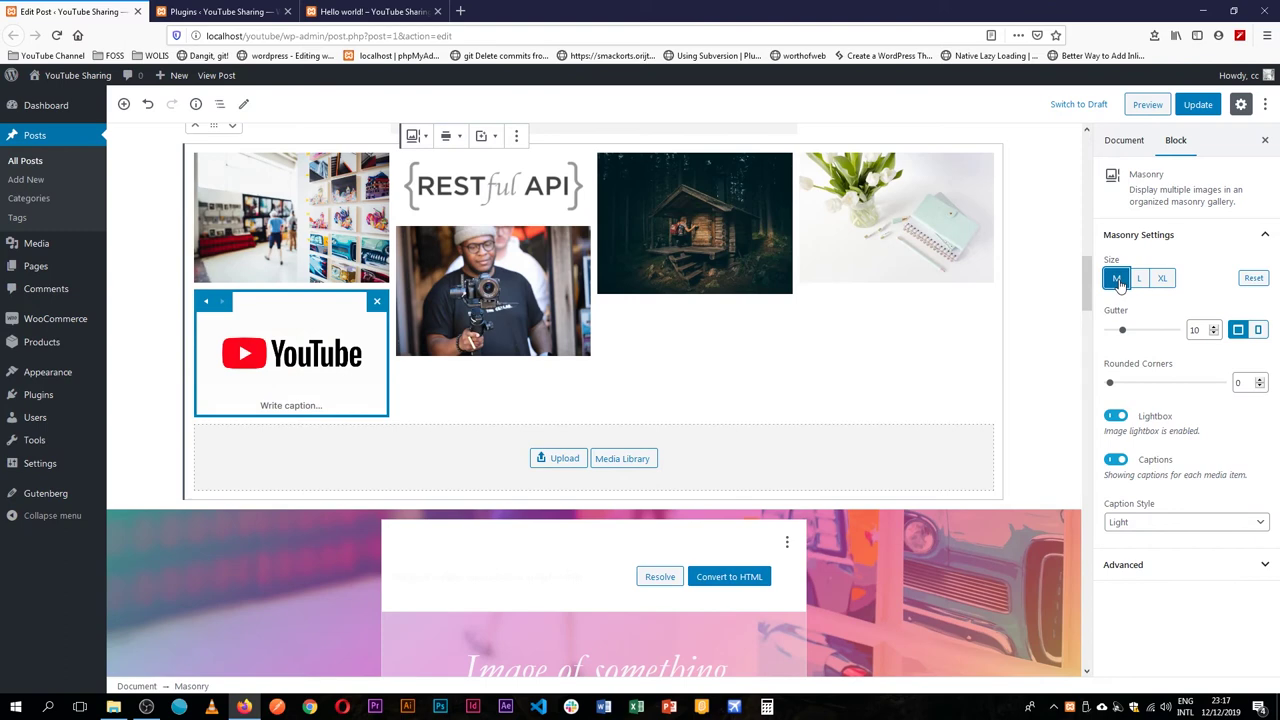
{"action": "left_click", "coordinate": [1141, 283]}
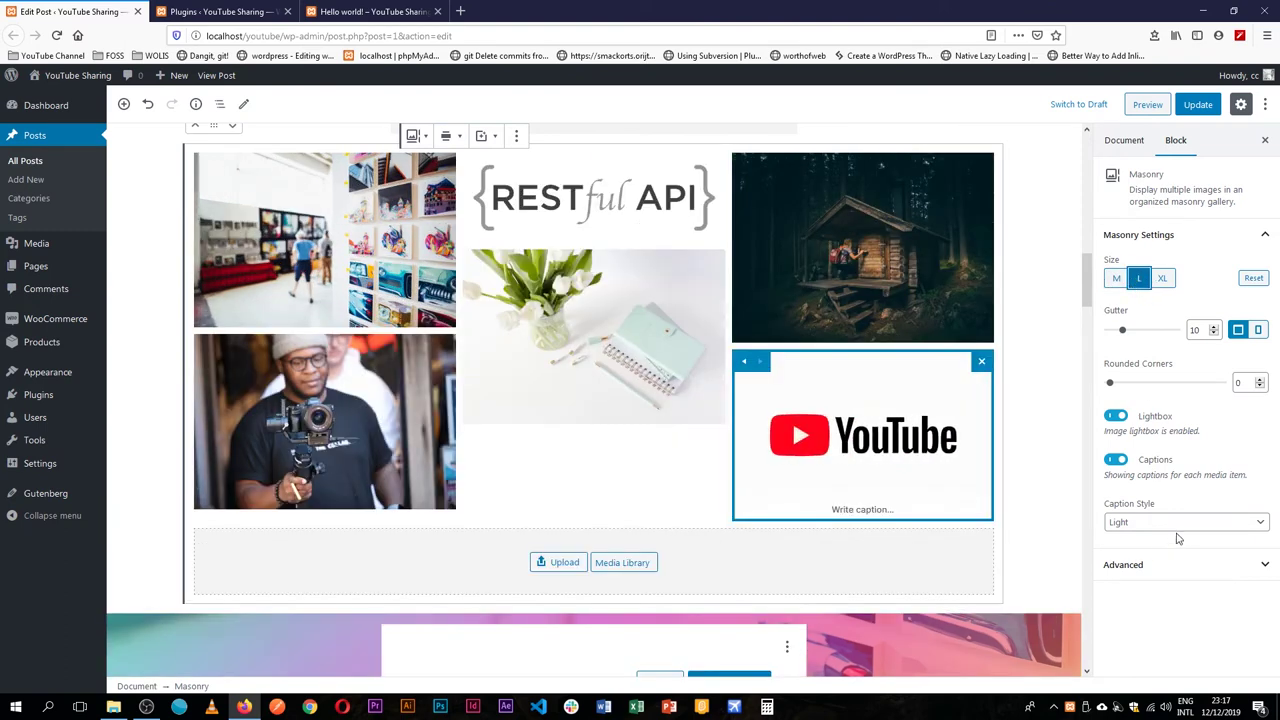
- Test Remove Top and Bottom Spacing in Advanced, leaving both spacings at their defaults
{"action": "left_click", "coordinate": [1209, 564]}
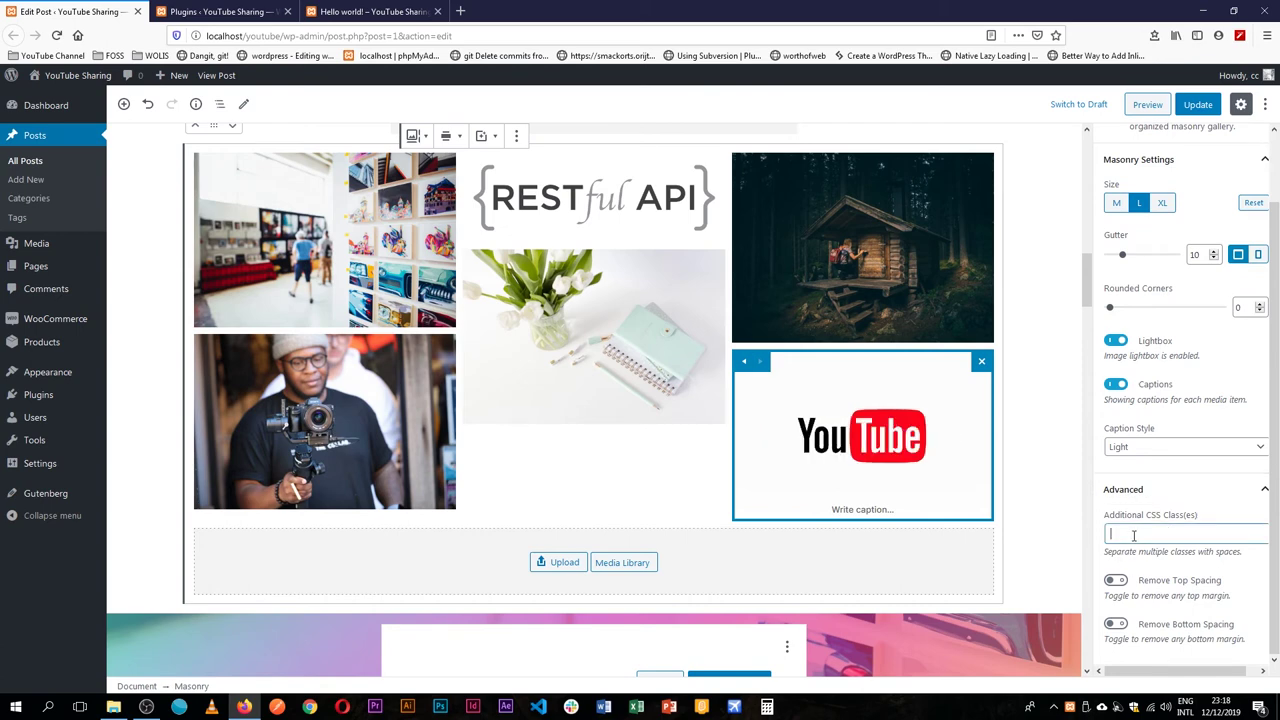
{"action": "left_click", "coordinate": [1133, 537]}
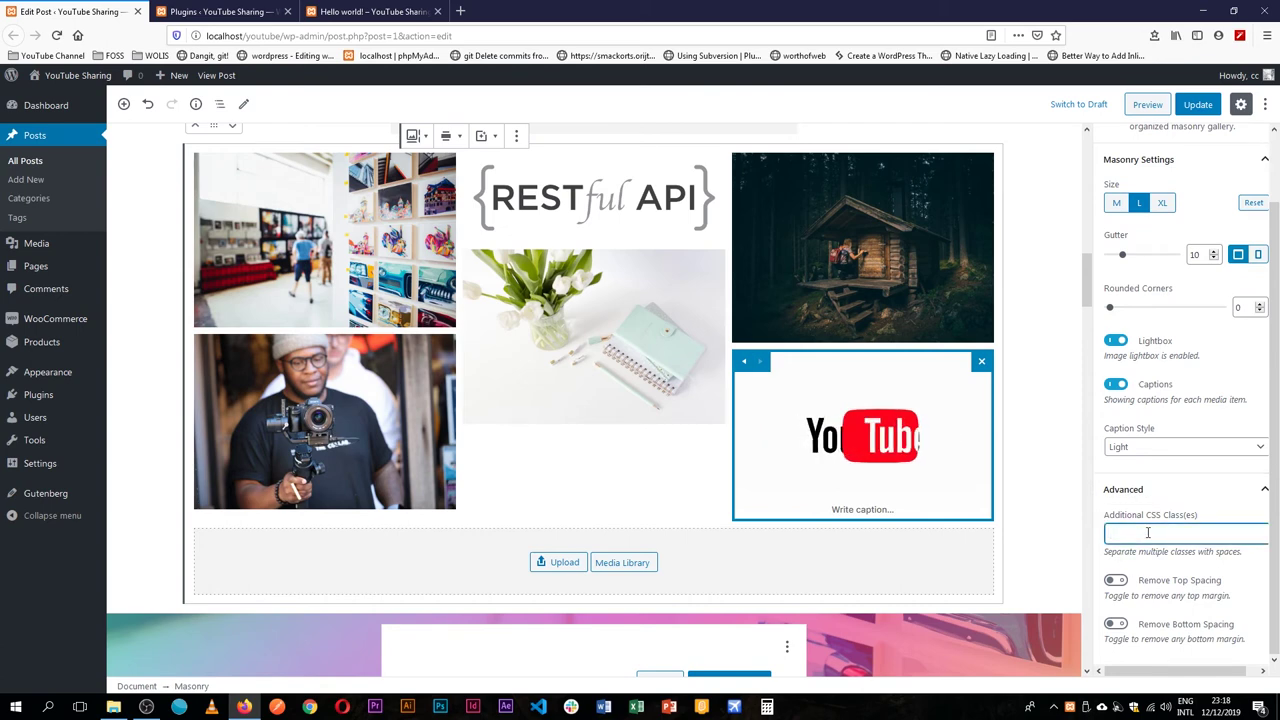
{"action": "left_click", "coordinate": [1116, 582]}
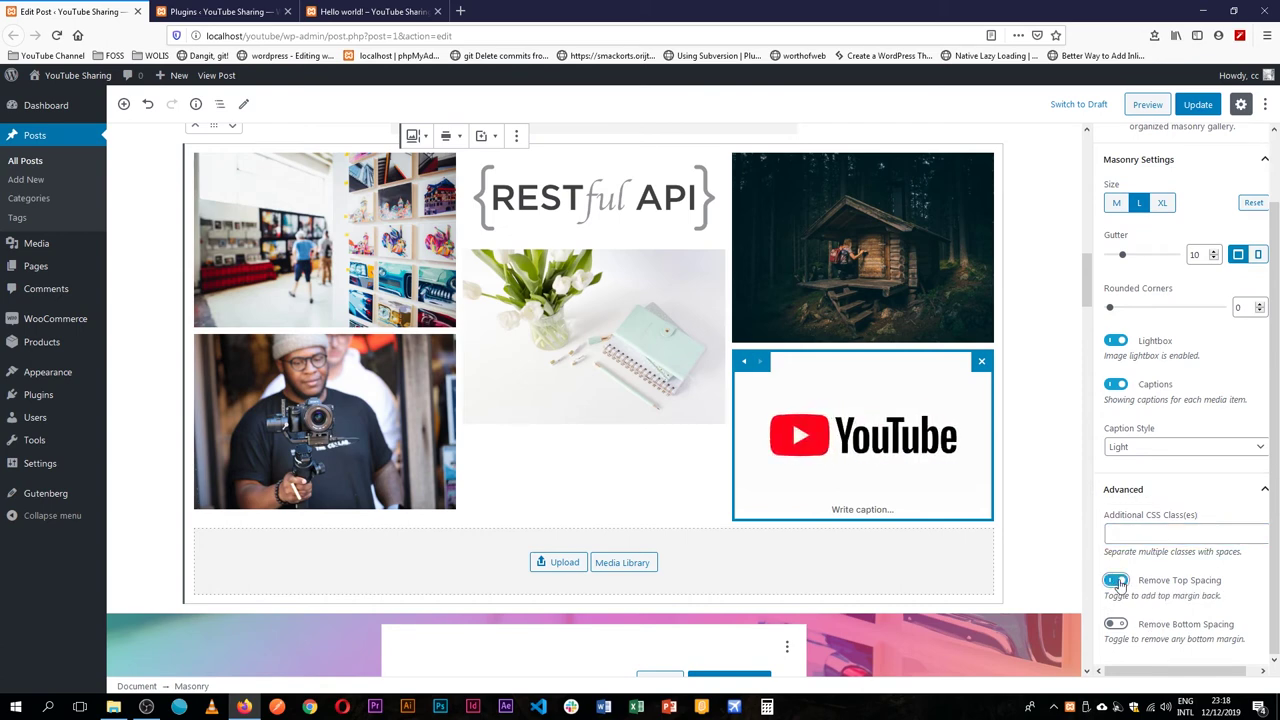
{"action": "left_click", "coordinate": [1116, 582]}
{"action": "left_click", "coordinate": [1116, 625]}
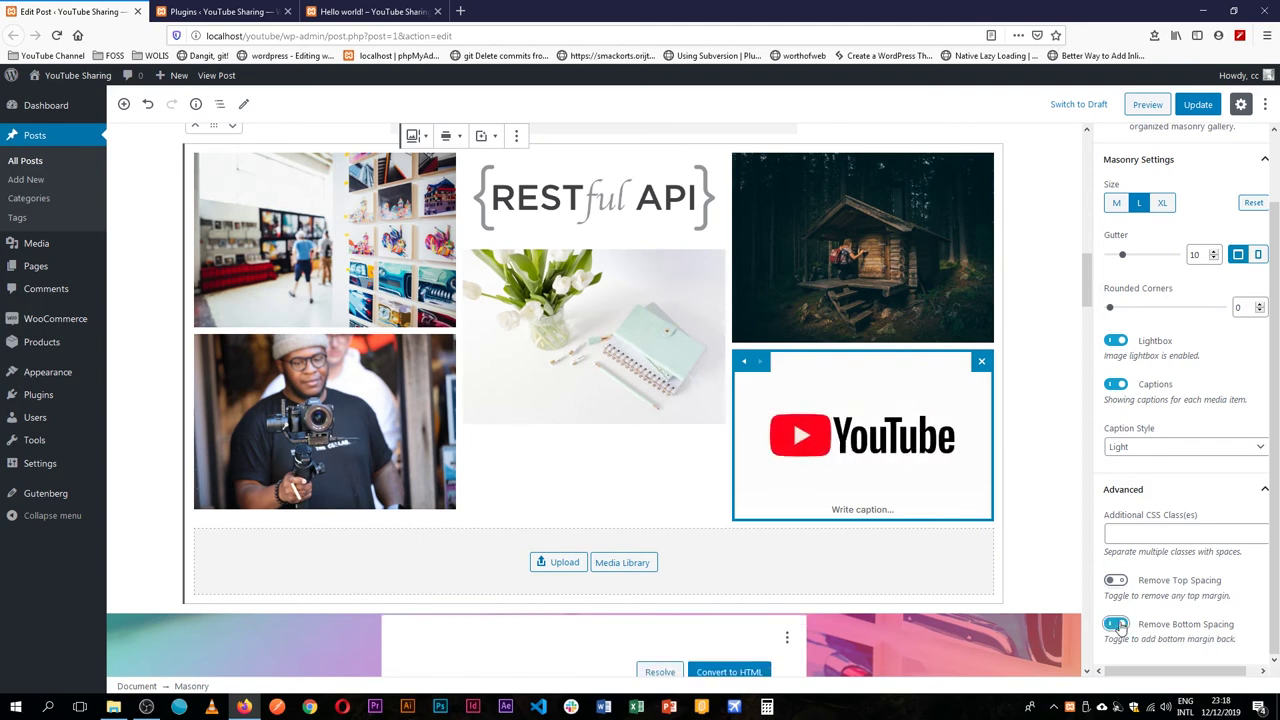
{"action": "left_click", "coordinate": [1116, 625]}
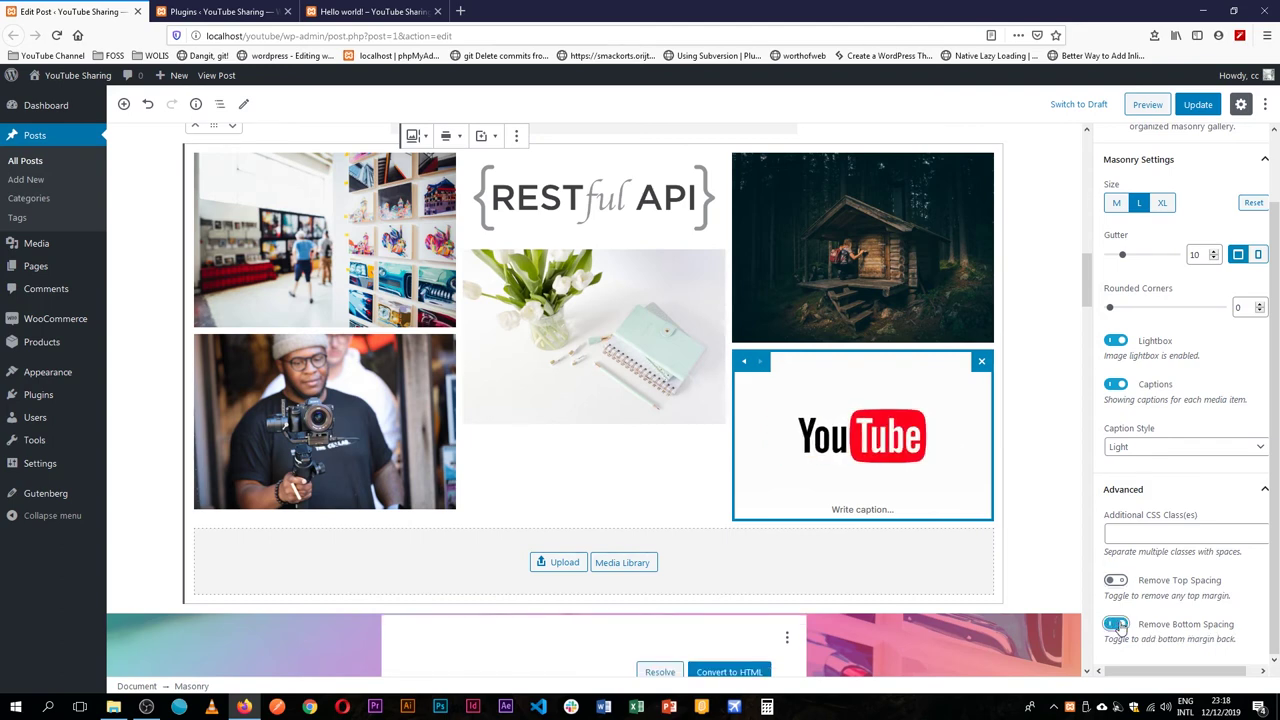
{"action": "left_click", "coordinate": [1116, 625]}
{"action": "left_click", "coordinate": [1116, 625]}
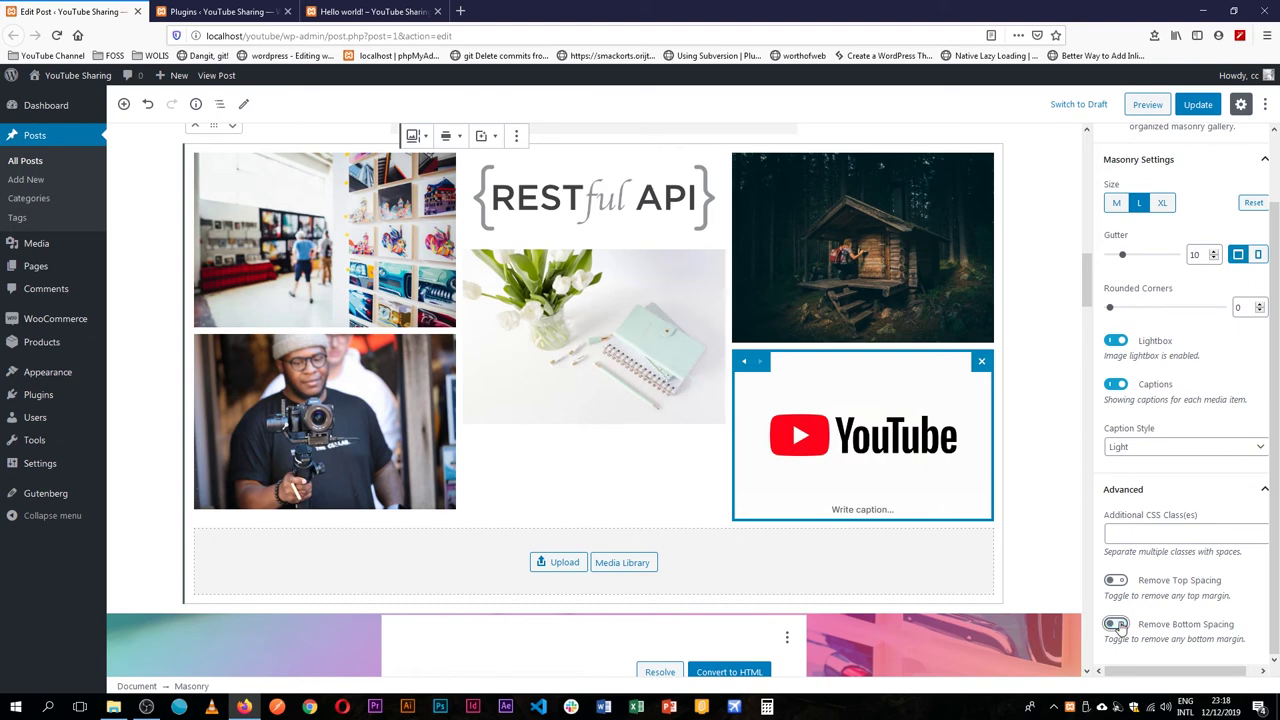
- Update the post and switch to the live Hello world! page
{"action": "scroll", "coordinate": [1175, 393], "scroll_direction": "up", "scroll_amount": 1}
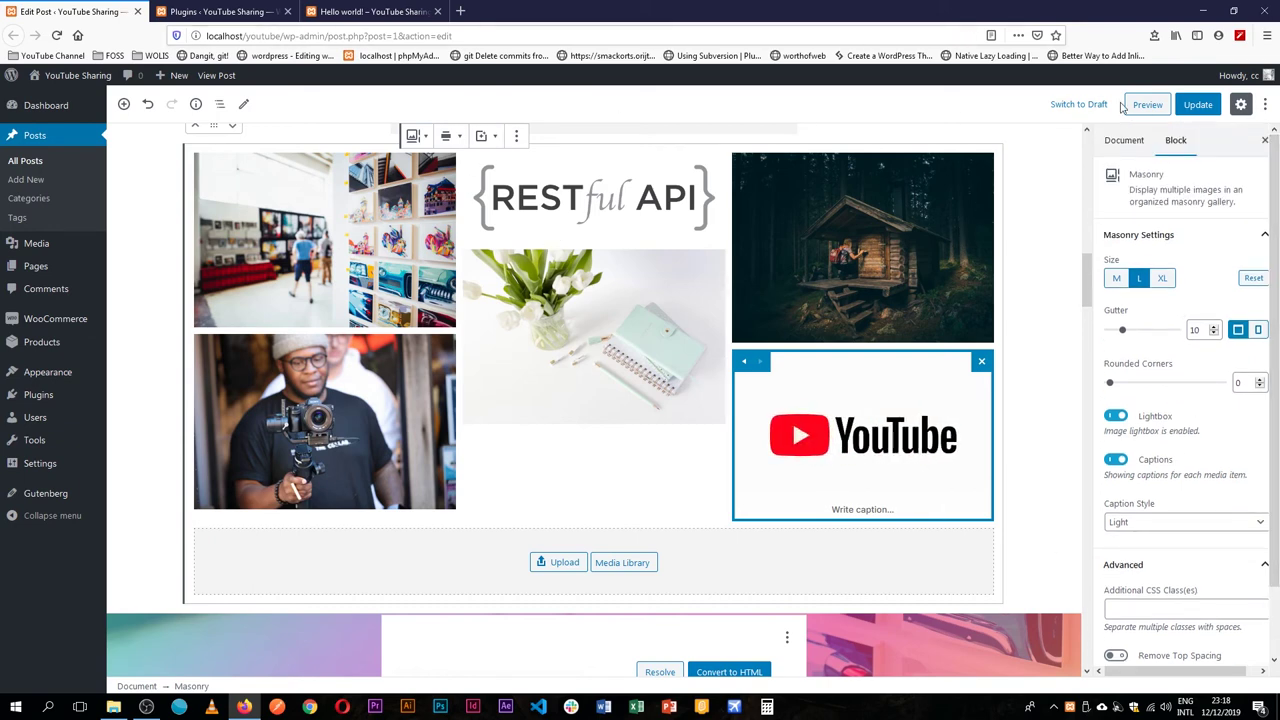
{"action": "left_click", "coordinate": [1198, 105]}
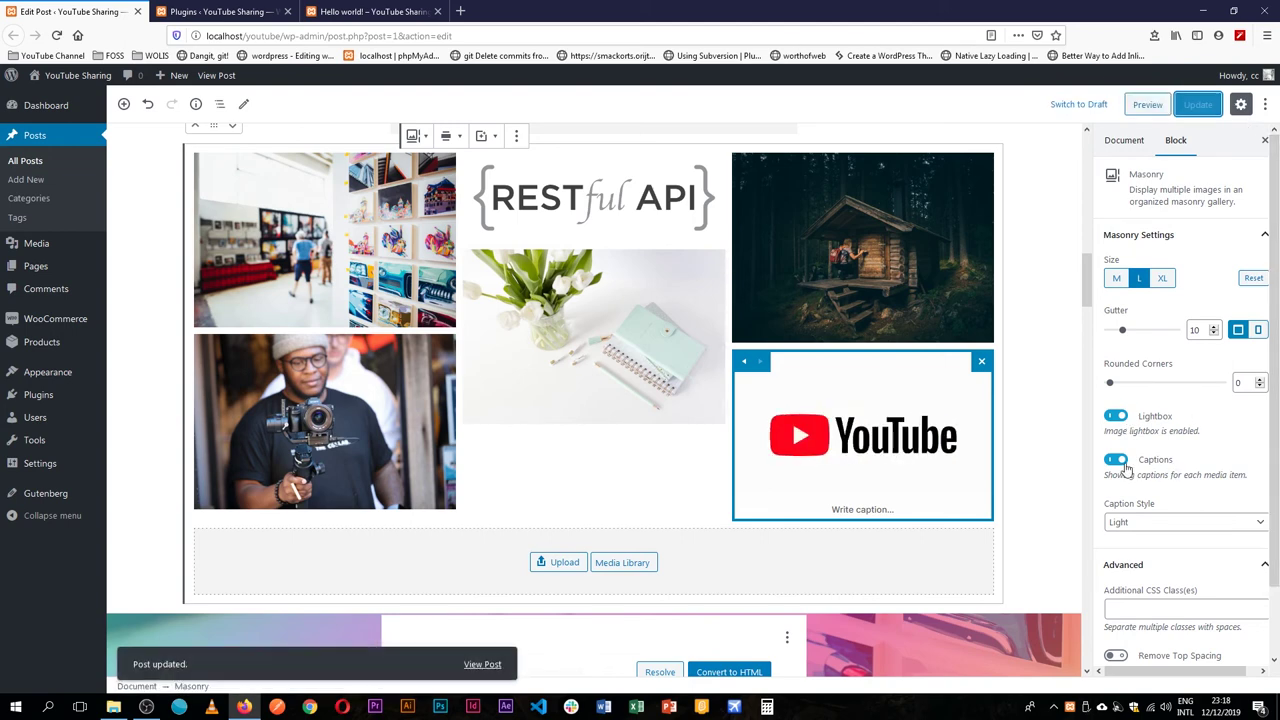
{"action": "left_click", "coordinate": [357, 13]}
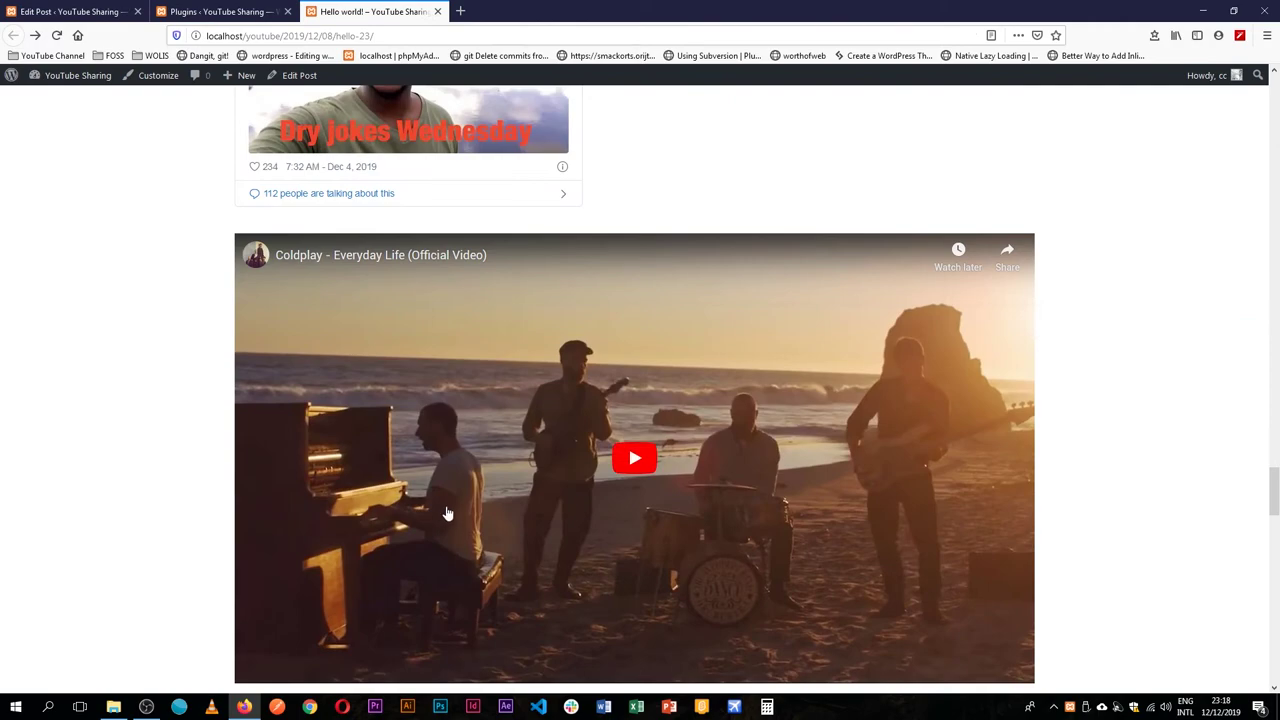
- Reload the live post, page through the gallery images in the lightbox, then return to editing
{"action": "key", "text": "F5"}
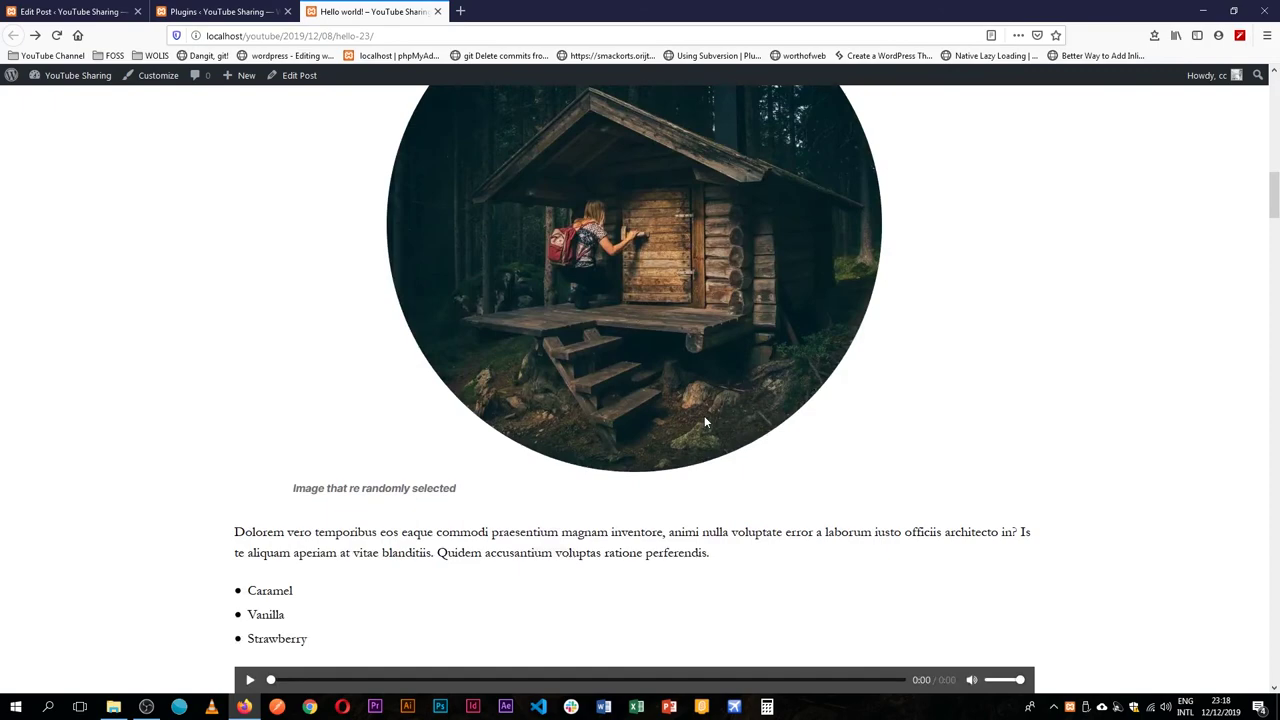
{"action": "scroll", "coordinate": [704, 415], "scroll_direction": "down", "scroll_amount": 7}
{"action": "scroll", "coordinate": [634, 244], "scroll_direction": "up", "scroll_amount": 3}
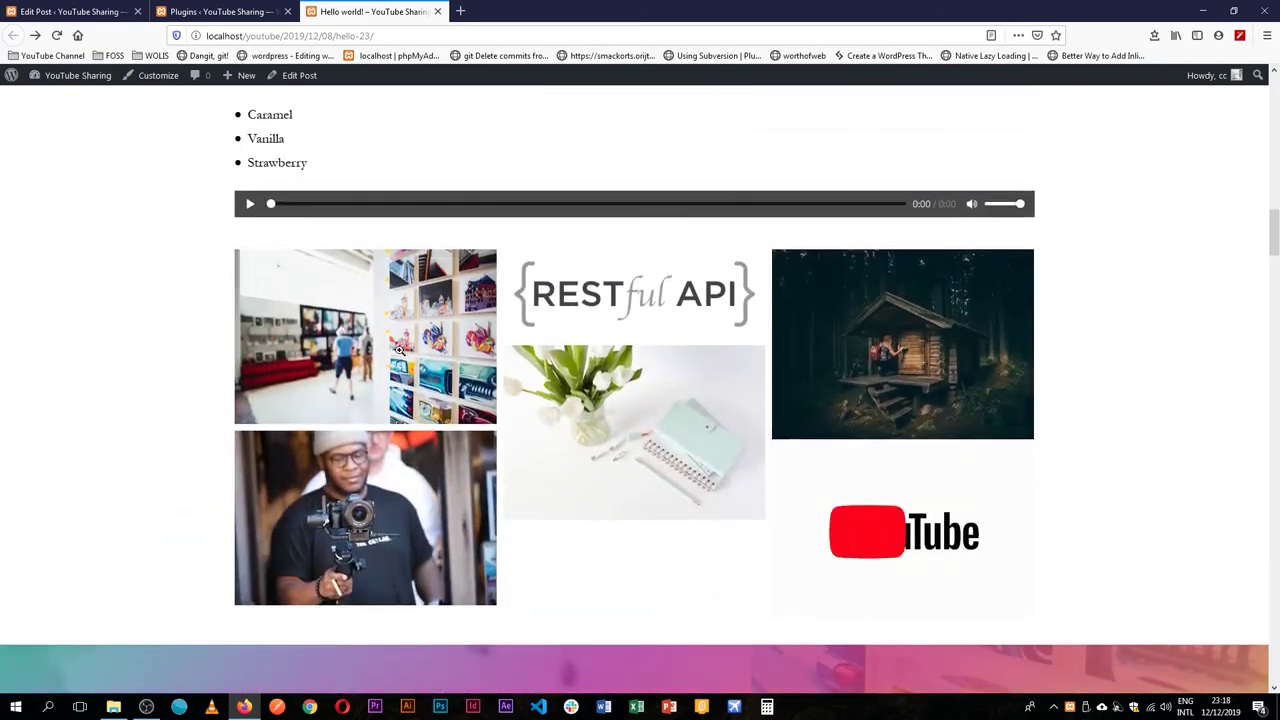
{"action": "left_click", "coordinate": [310, 345]}
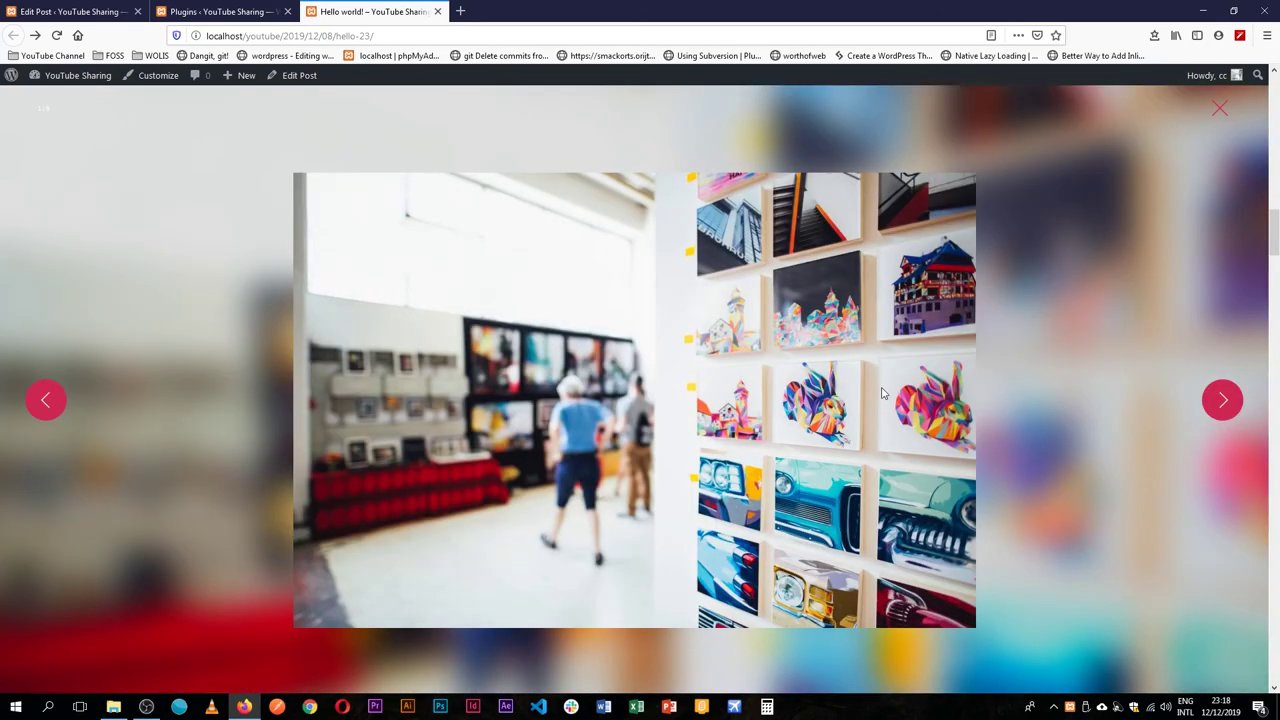
{"action": "left_click", "coordinate": [1223, 401]}
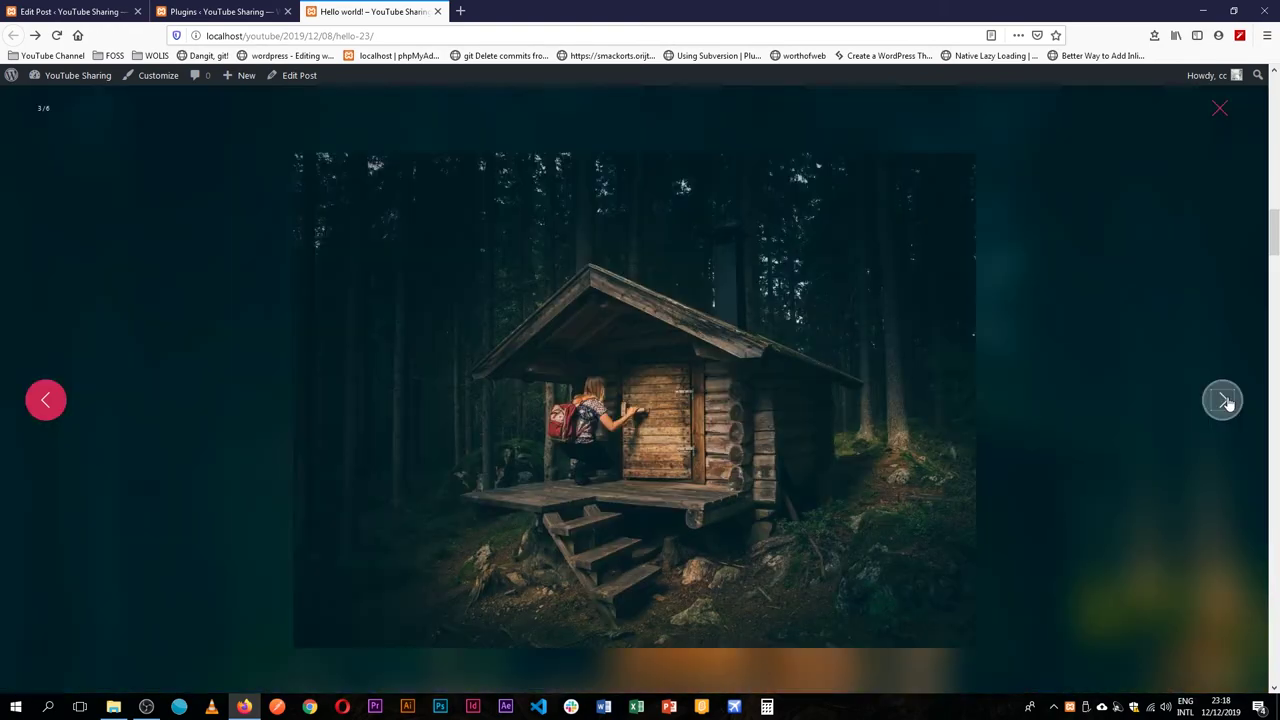
{"action": "left_click", "coordinate": [1223, 401]}
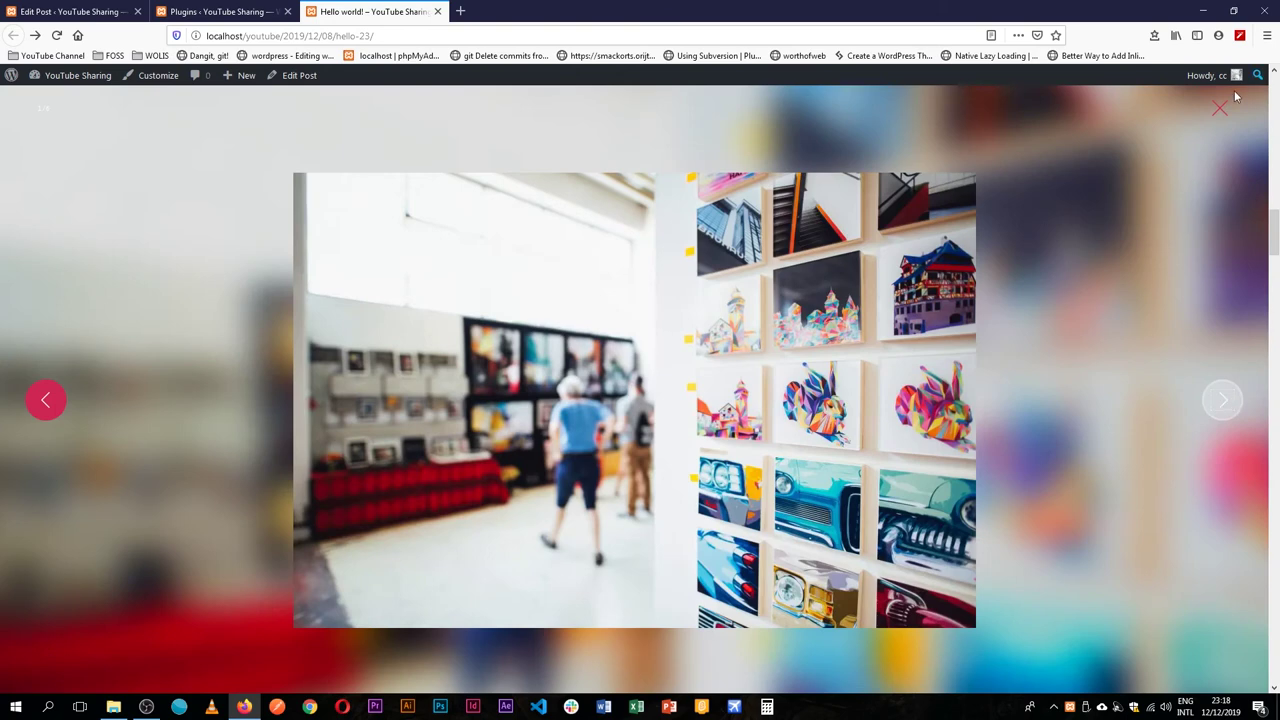
{"action": "left_click", "coordinate": [1220, 108]}
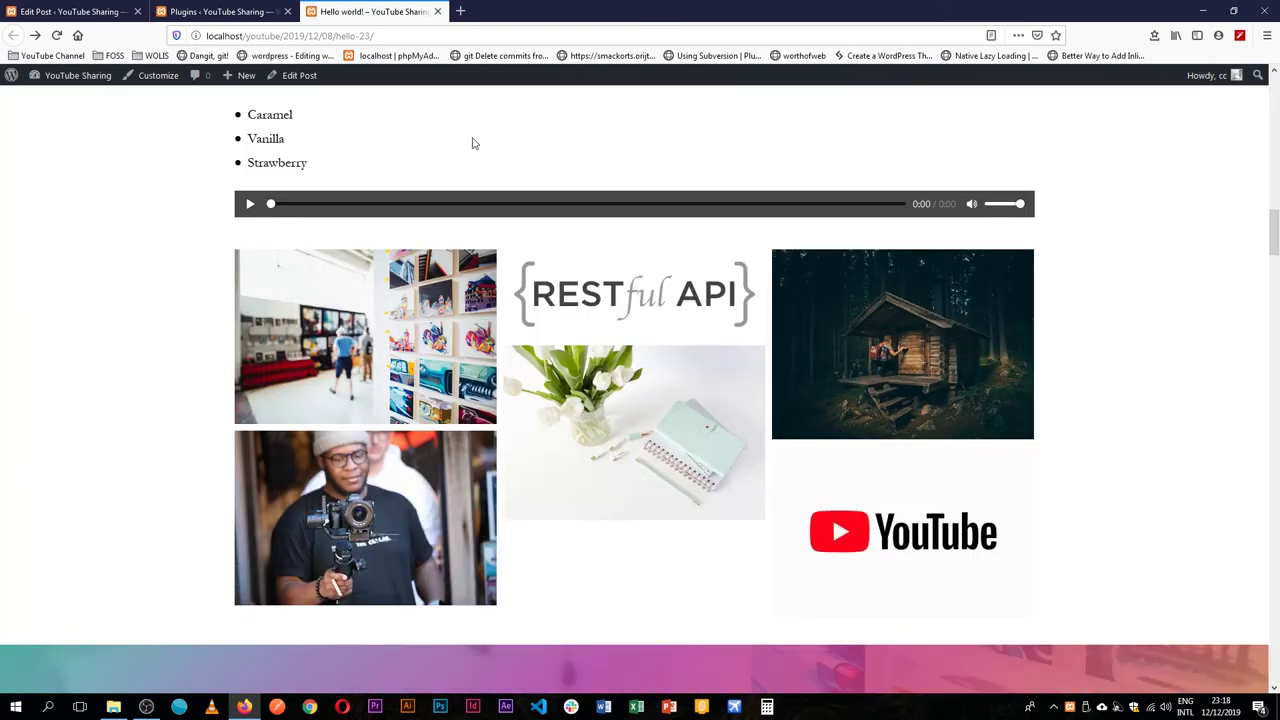
{"action": "left_click", "coordinate": [55, 11]}
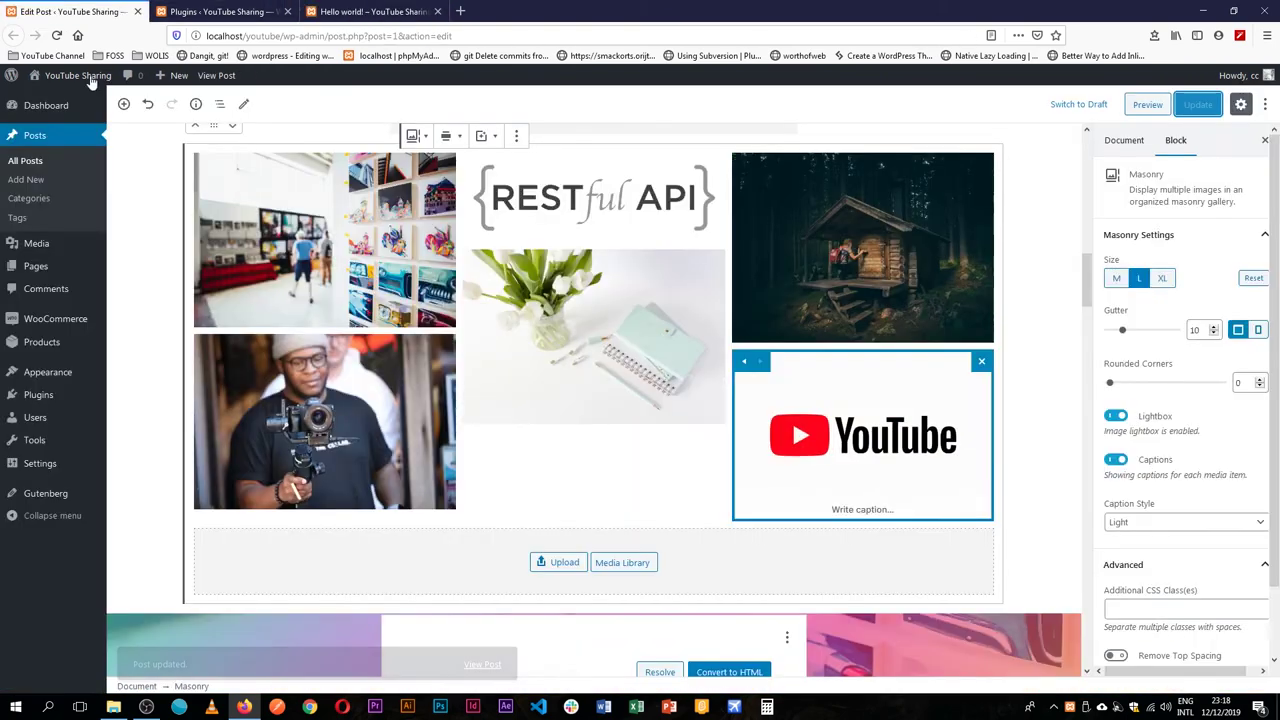
- Transform the Masonry gallery into a Collage, then into a Carousel gallery
{"action": "left_click", "coordinate": [415, 141]}
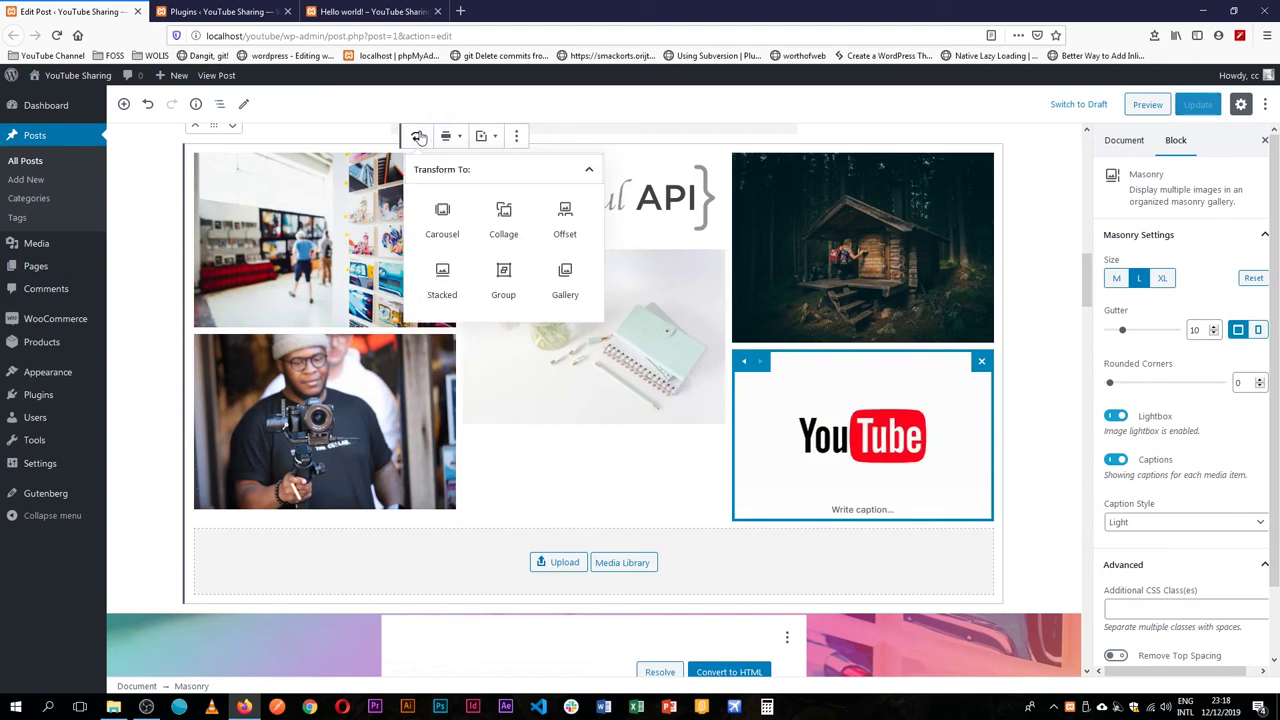
{"action": "left_click", "coordinate": [504, 216]}
{"action": "scroll", "coordinate": [762, 331], "scroll_direction": "down", "scroll_amount": 3}
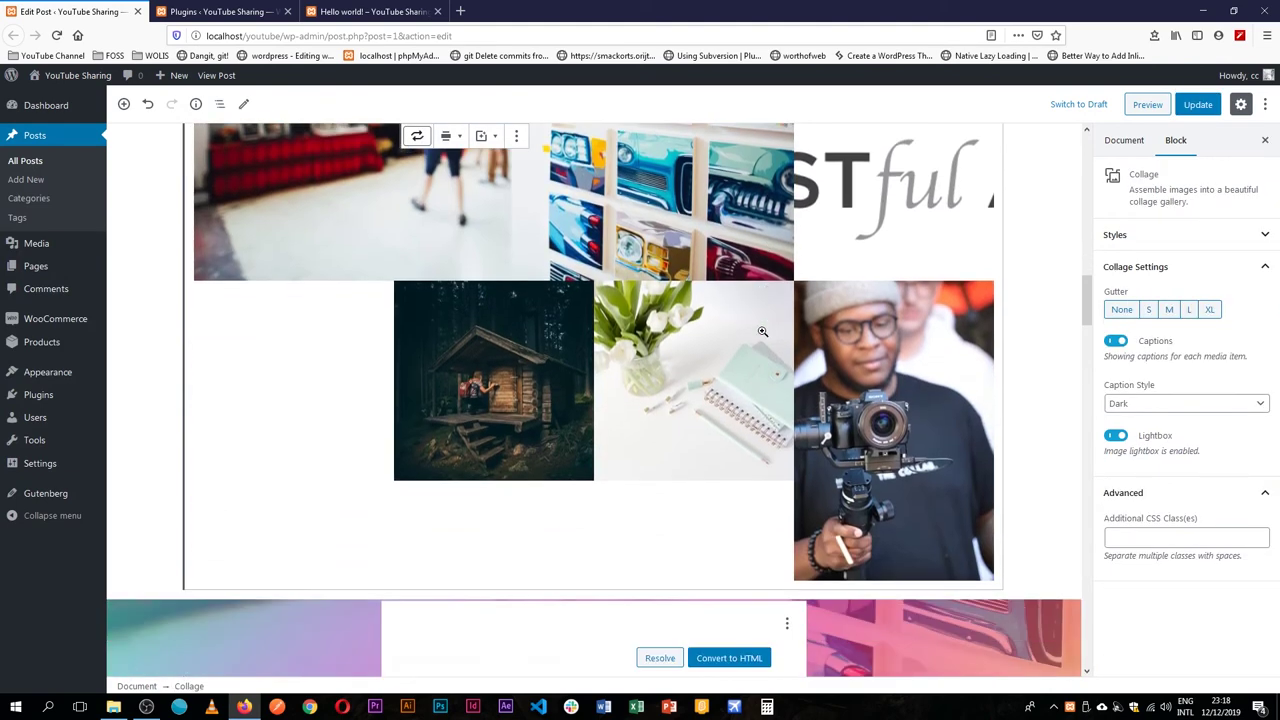
{"action": "scroll", "coordinate": [609, 341], "scroll_direction": "up", "scroll_amount": 2}
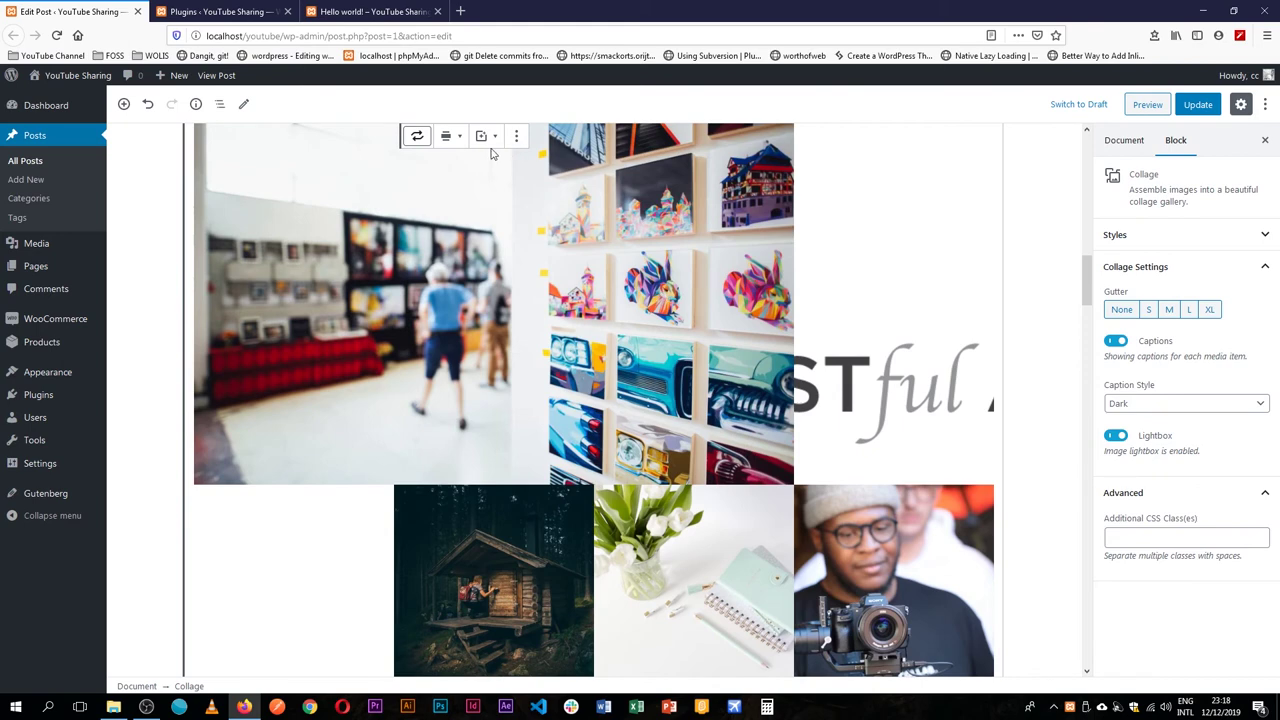
{"action": "left_click", "coordinate": [417, 136]}
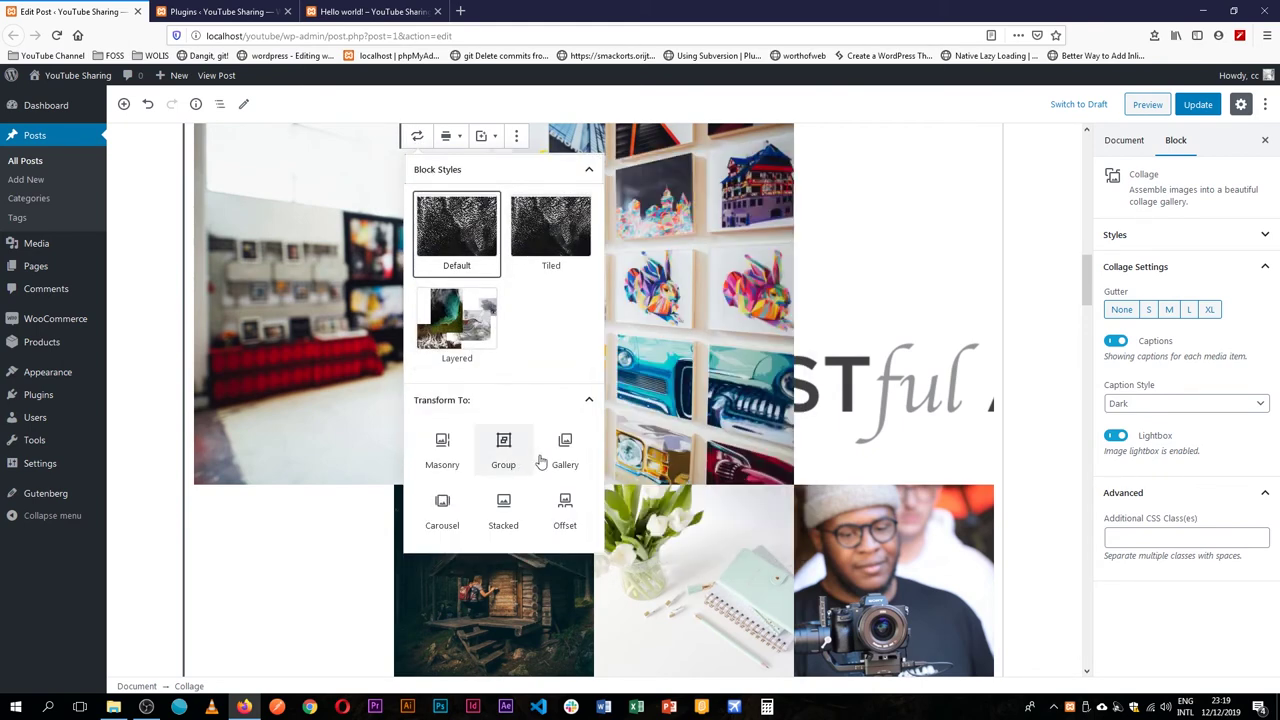
{"action": "left_click", "coordinate": [444, 514]}
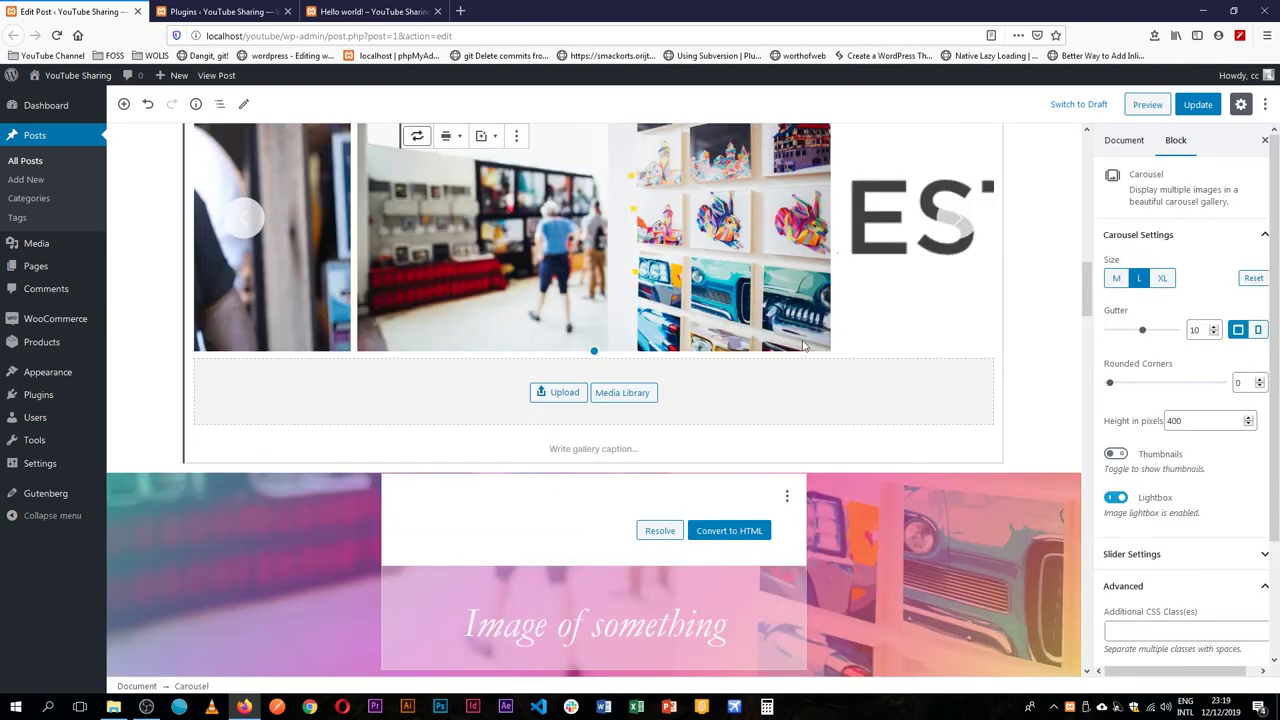
{"action": "scroll", "coordinate": [678, 342], "scroll_direction": "up", "scroll_amount": 2}
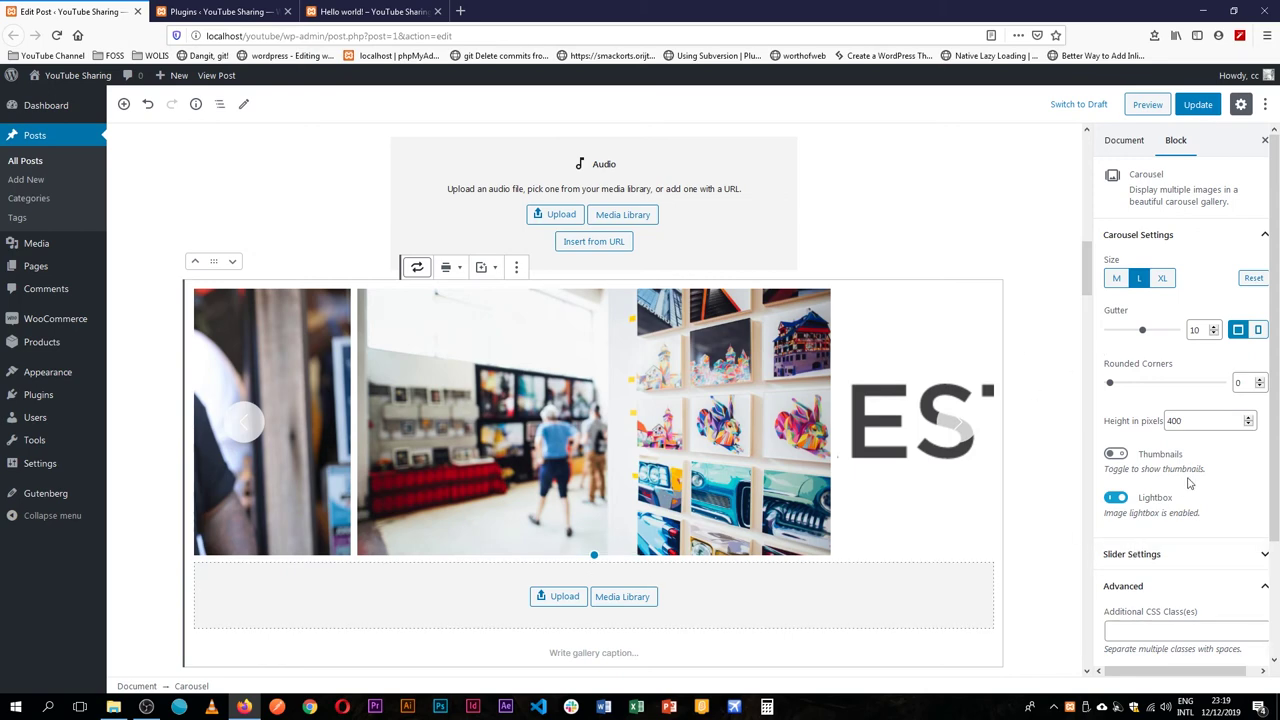
{"action": "scroll", "coordinate": [1188, 484], "scroll_direction": "down", "scroll_amount": 3}
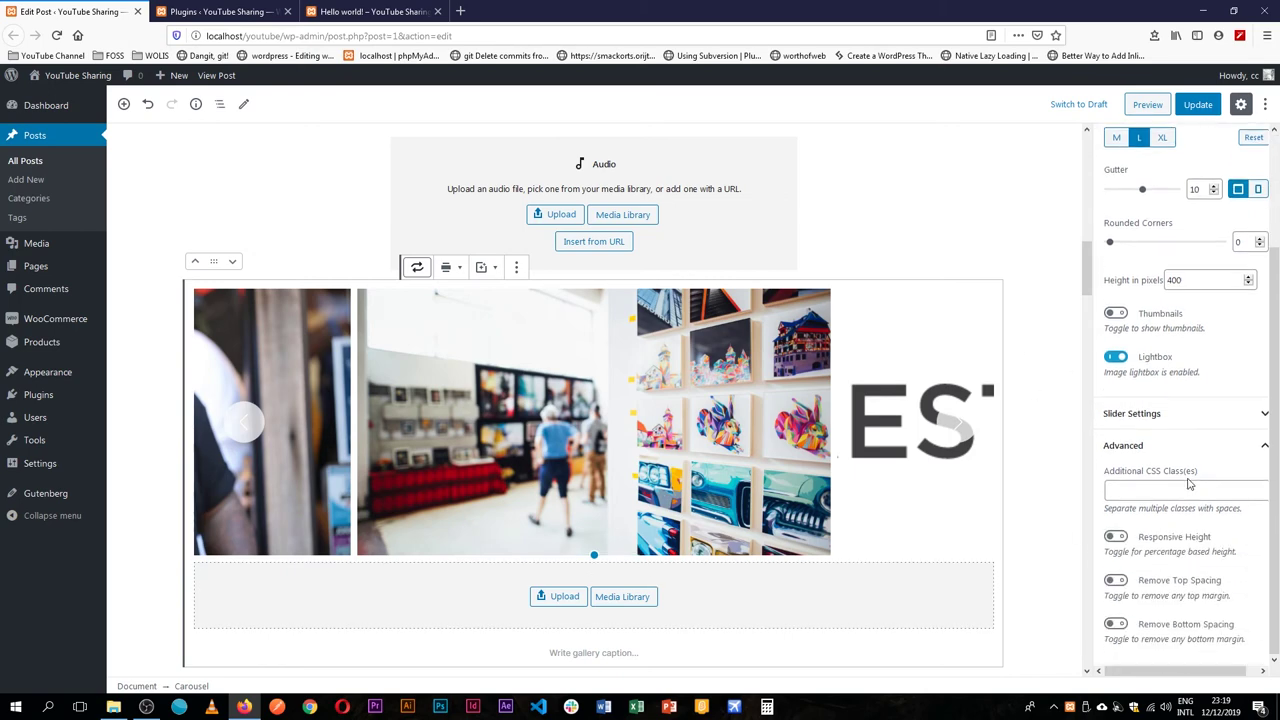
{"action": "left_click", "coordinate": [730, 440]}
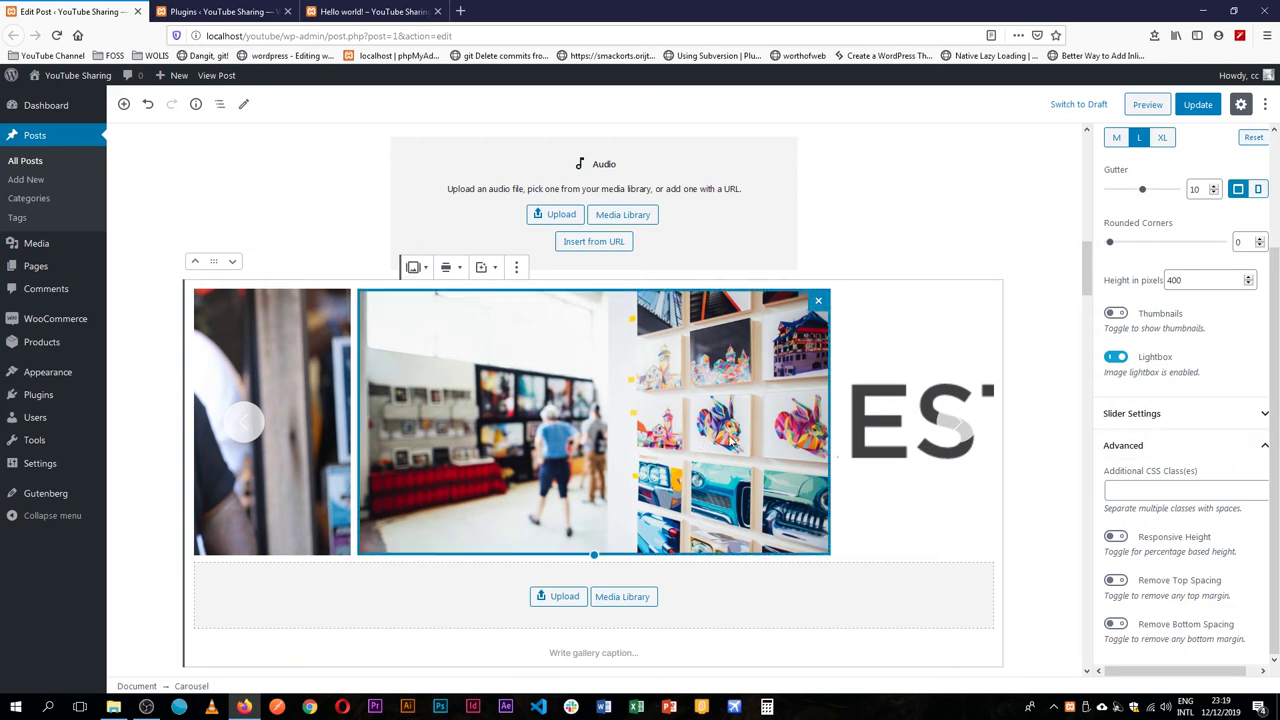
{"action": "left_click", "coordinate": [446, 267]}
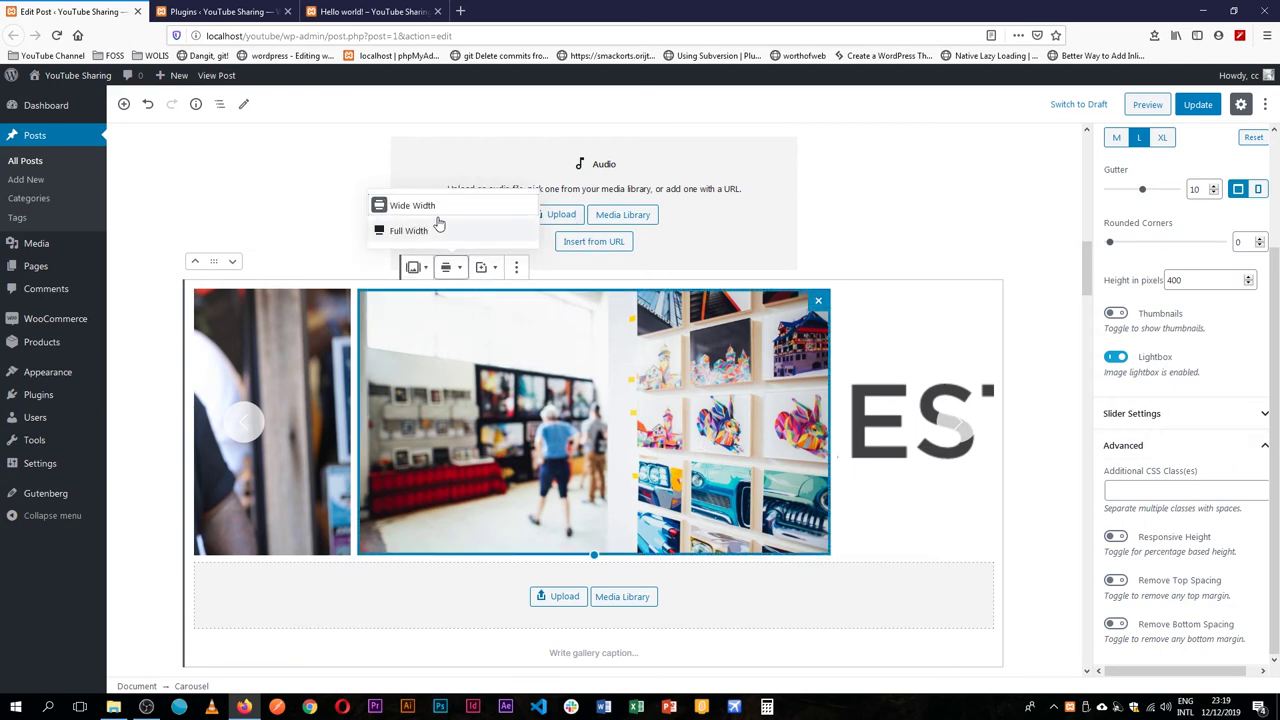
{"action": "left_click", "coordinate": [436, 236]}
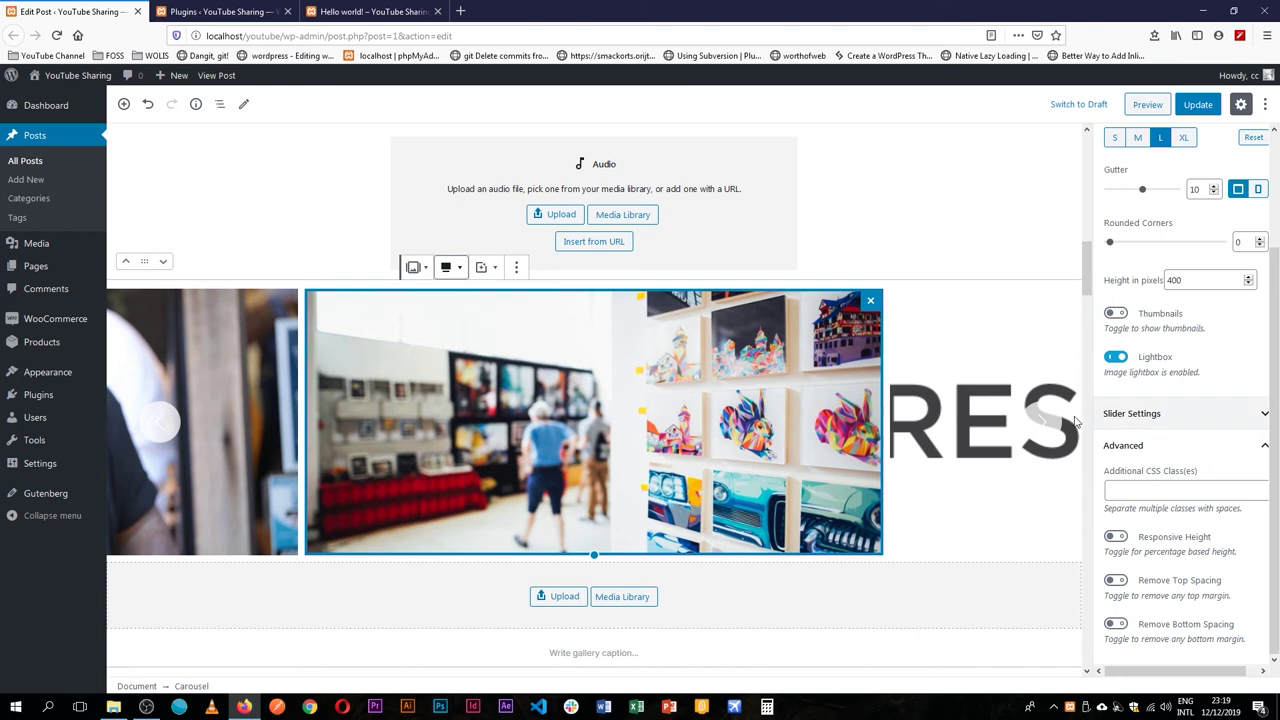
{"action": "left_click", "coordinate": [1116, 537]}
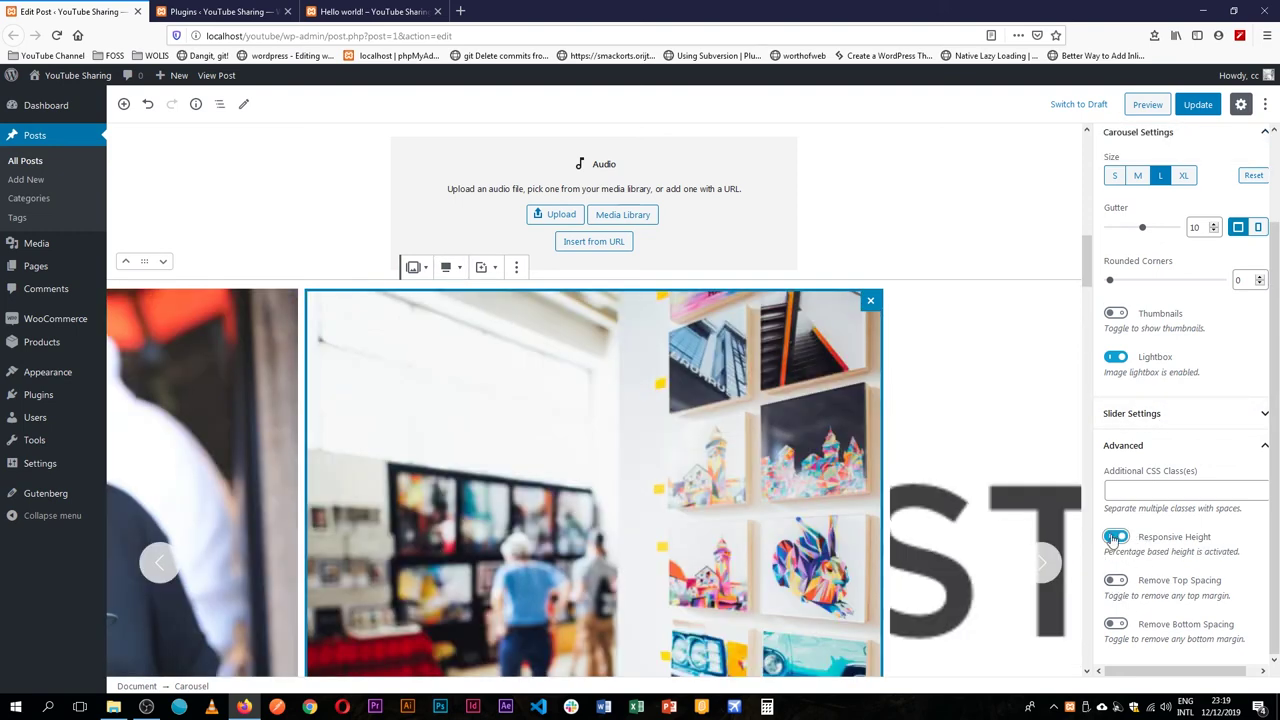
{"action": "left_click", "coordinate": [1116, 537]}
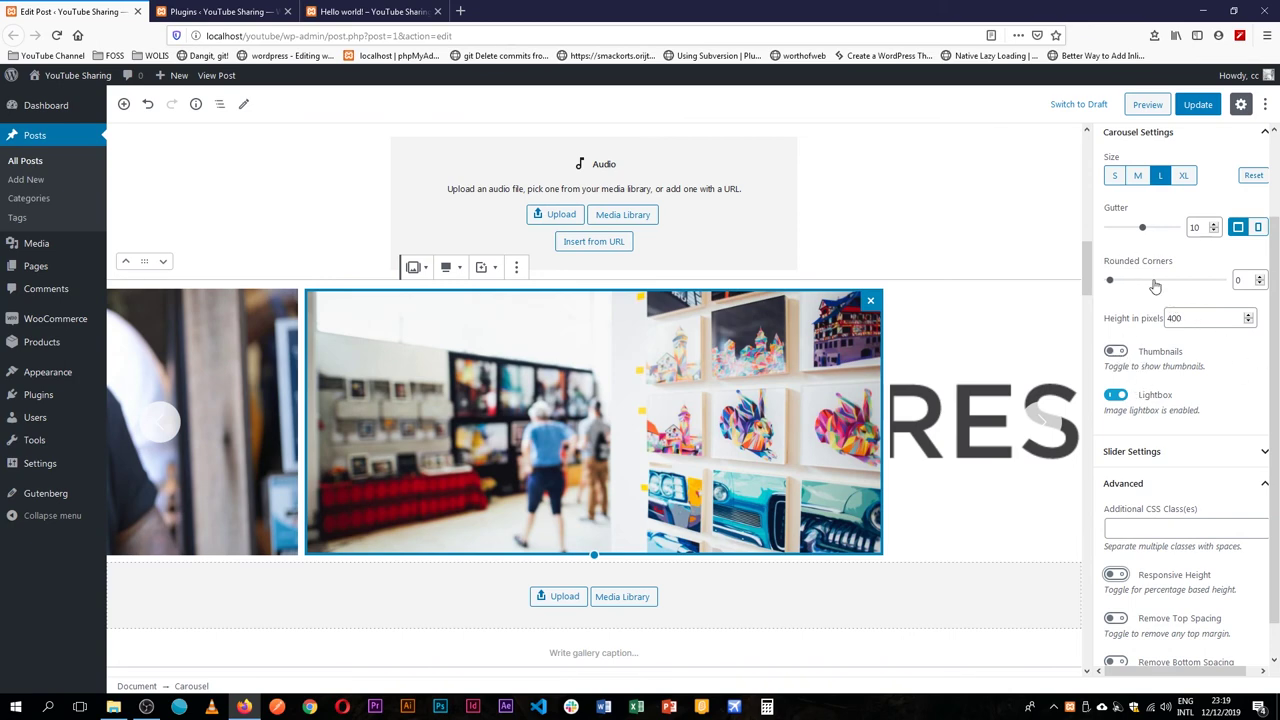
{"action": "scroll", "coordinate": [1155, 287], "scroll_direction": "up", "scroll_amount": 2}
{"action": "scroll", "coordinate": [1155, 287], "scroll_direction": "down", "scroll_amount": 3}
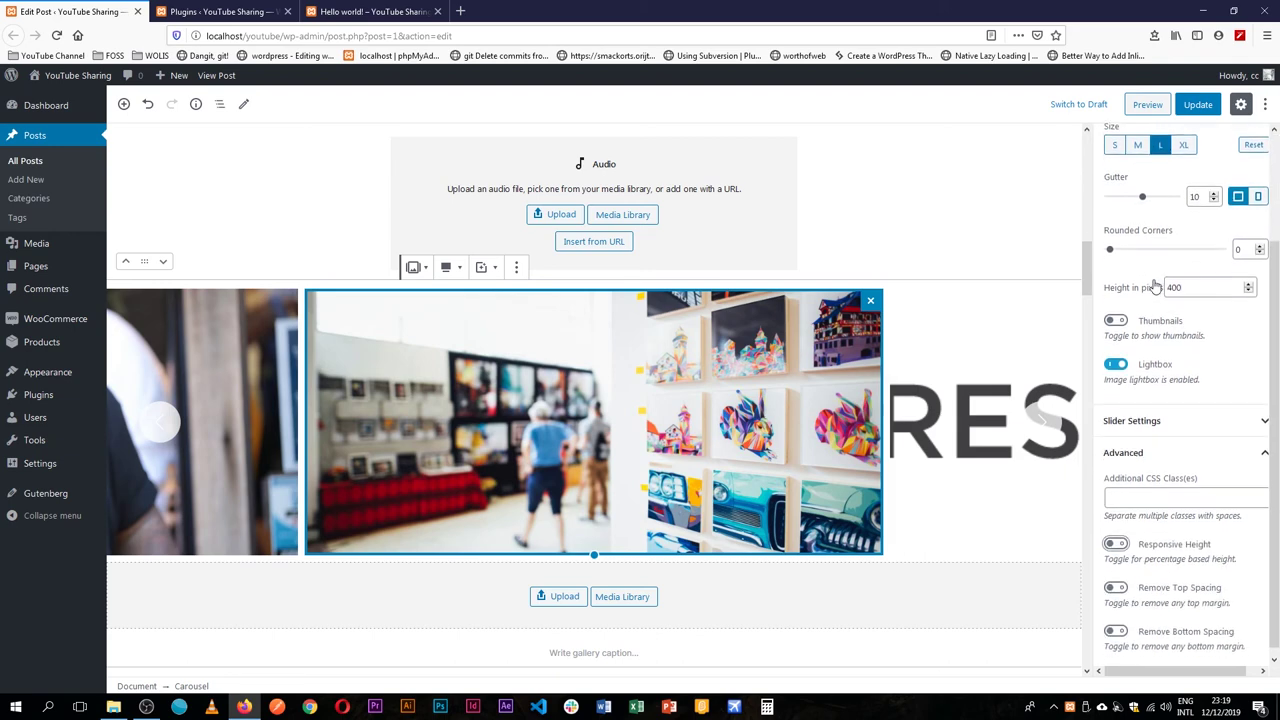
{"action": "scroll", "coordinate": [1155, 287], "scroll_direction": "down", "scroll_amount": 1}
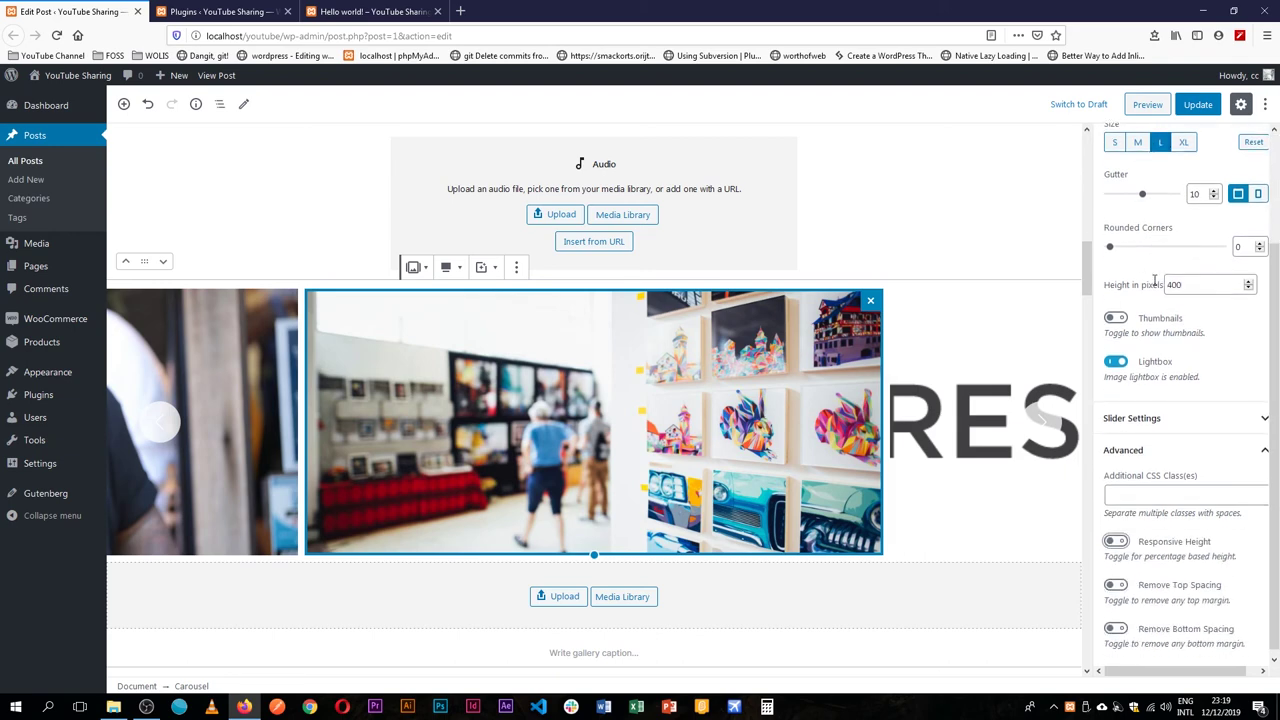
{"action": "left_click", "coordinate": [1250, 445]}
- In Slider Settings, turn on three-second autoplay with pause on hover
{"action": "left_click", "coordinate": [1248, 551]}
{"action": "scroll", "coordinate": [1236, 447], "scroll_direction": "down", "scroll_amount": 2}
{"action": "scroll", "coordinate": [1236, 447], "scroll_direction": "down", "scroll_amount": 2}
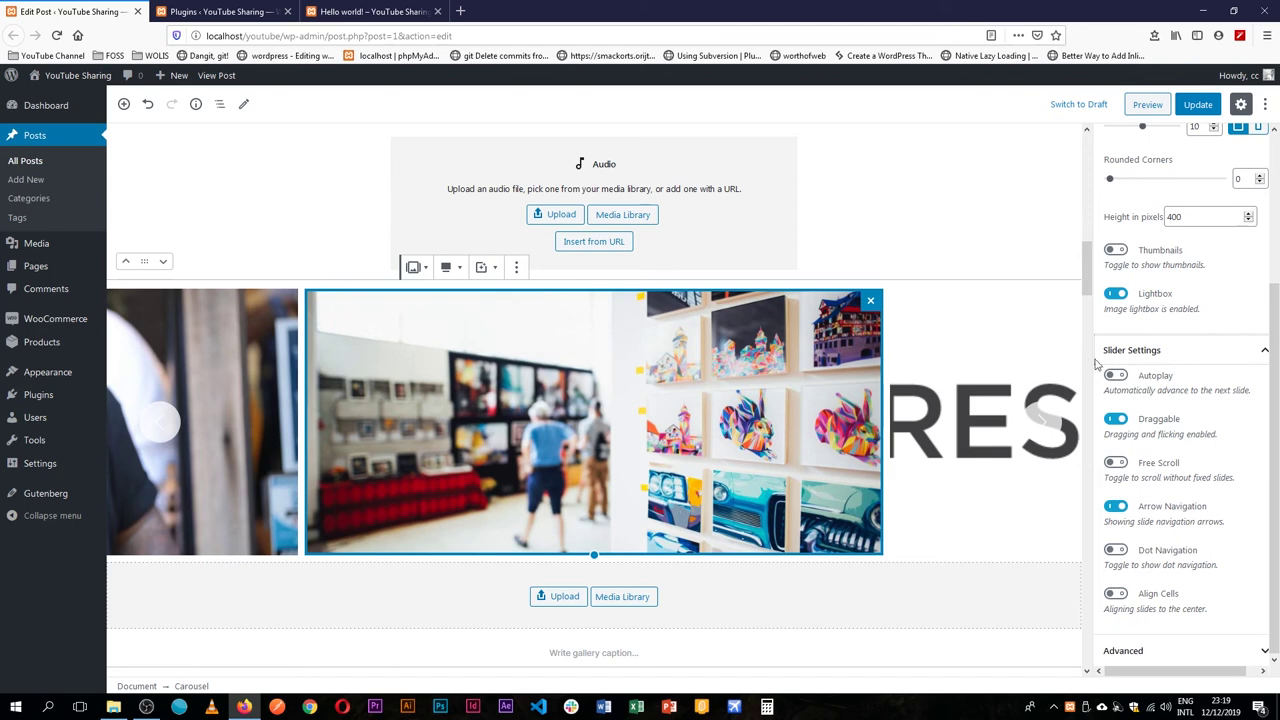
{"action": "left_click", "coordinate": [1115, 375]}
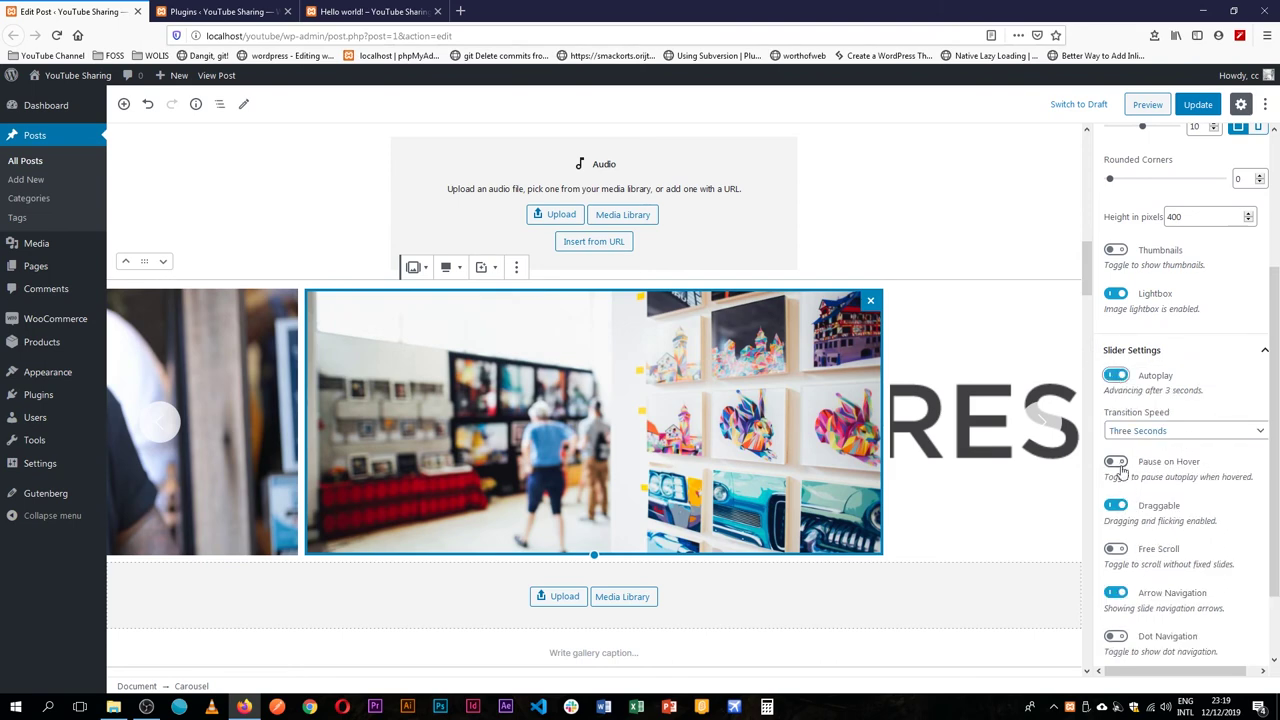
{"action": "left_click", "coordinate": [1118, 463]}
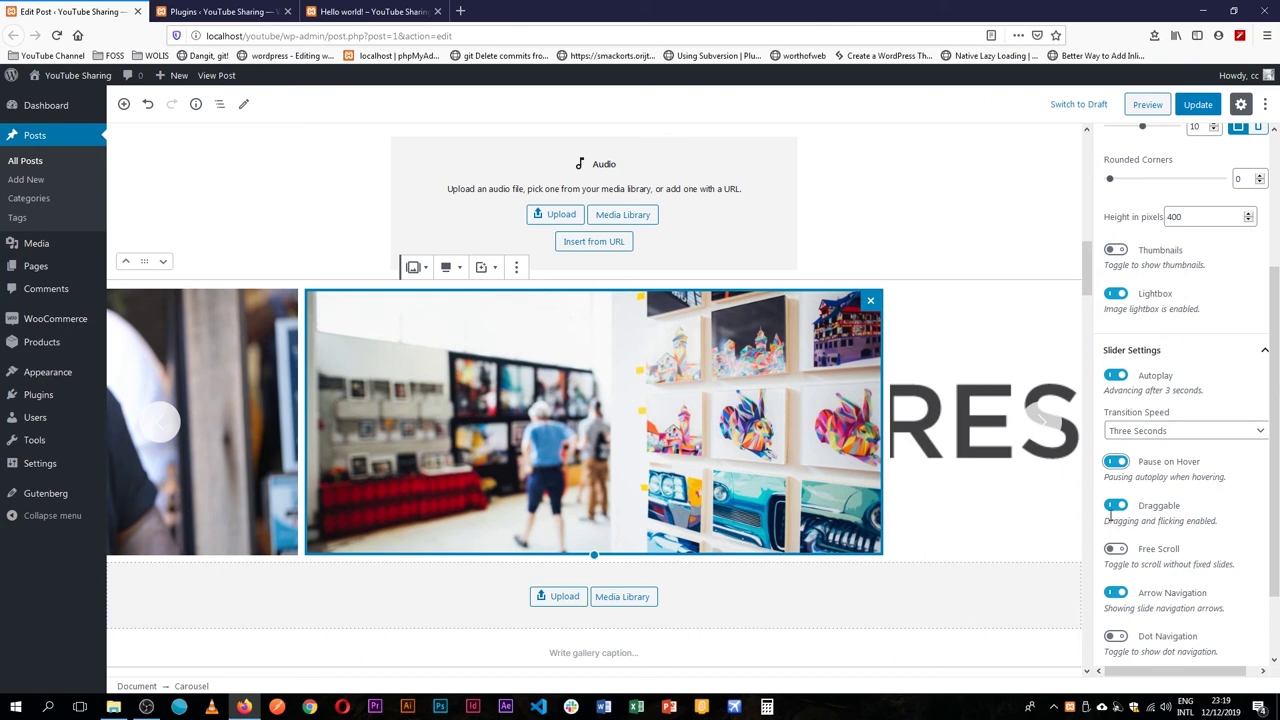
- Enable dot navigation and use it to jump to the RESTful API and cabin slides
{"action": "scroll", "coordinate": [1146, 563], "scroll_direction": "down", "scroll_amount": 2}
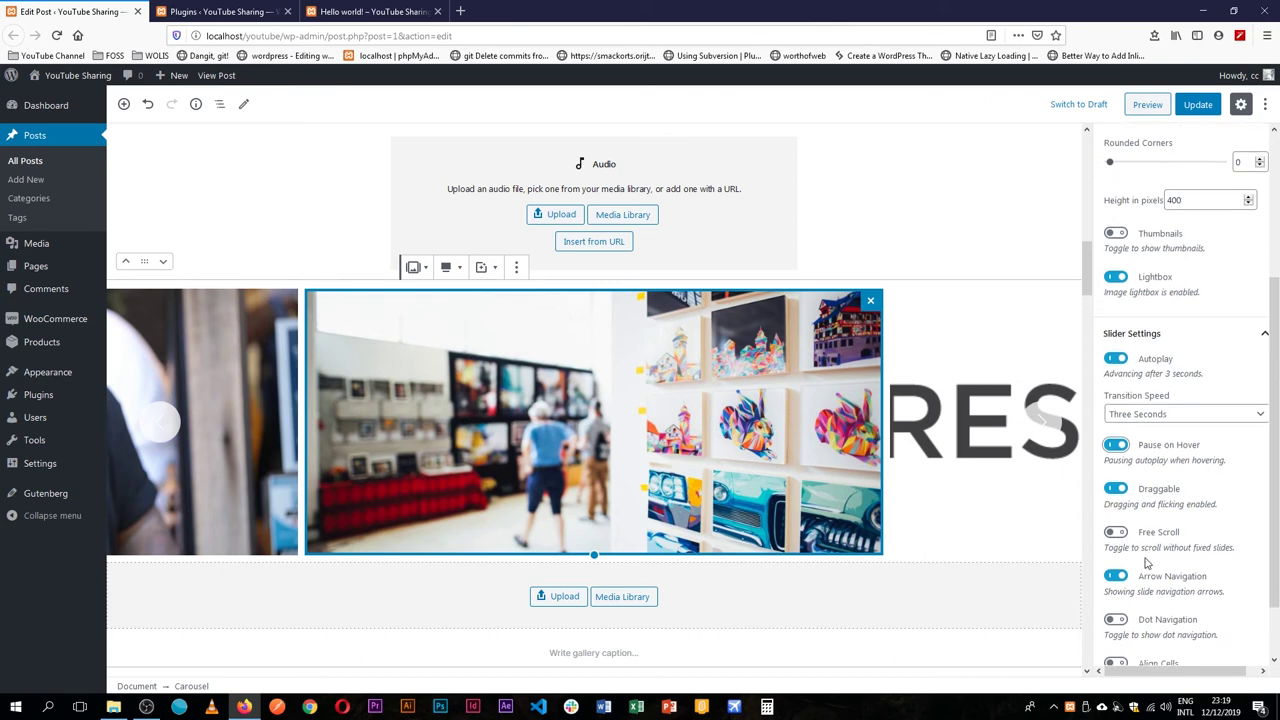
{"action": "scroll", "coordinate": [1146, 563], "scroll_direction": "down", "scroll_amount": 3}
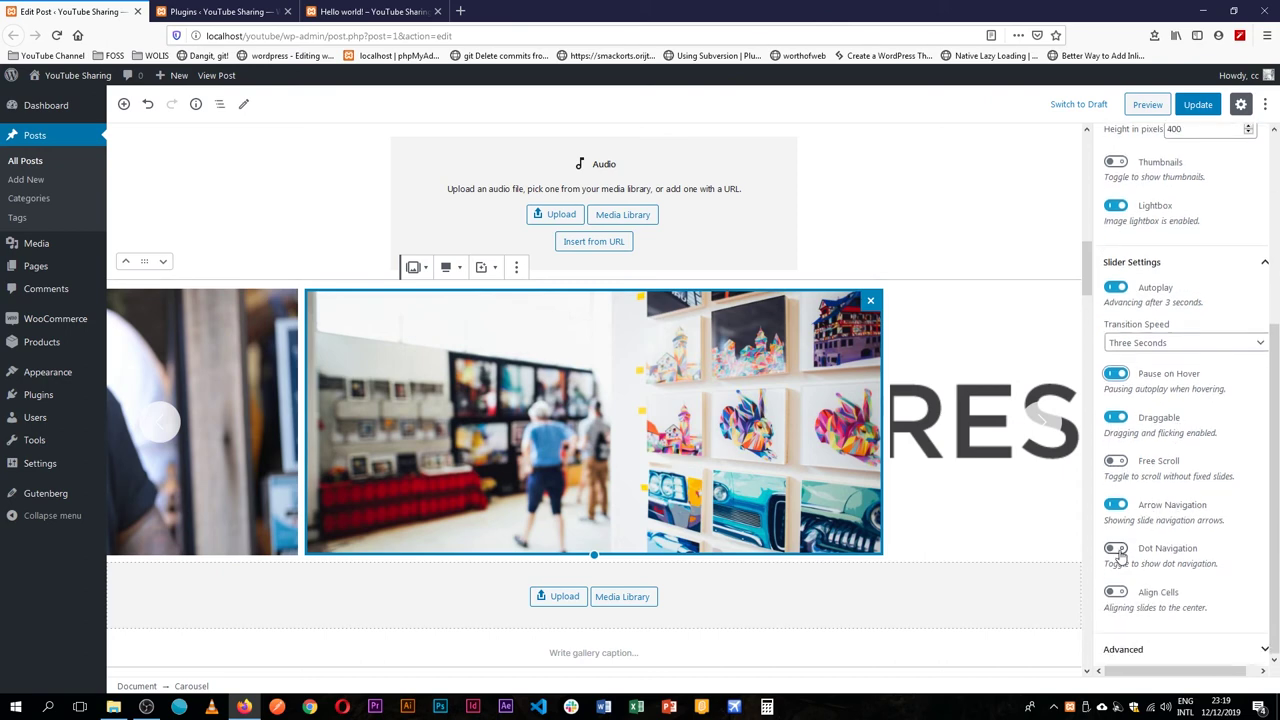
{"action": "left_click", "coordinate": [1117, 550]}
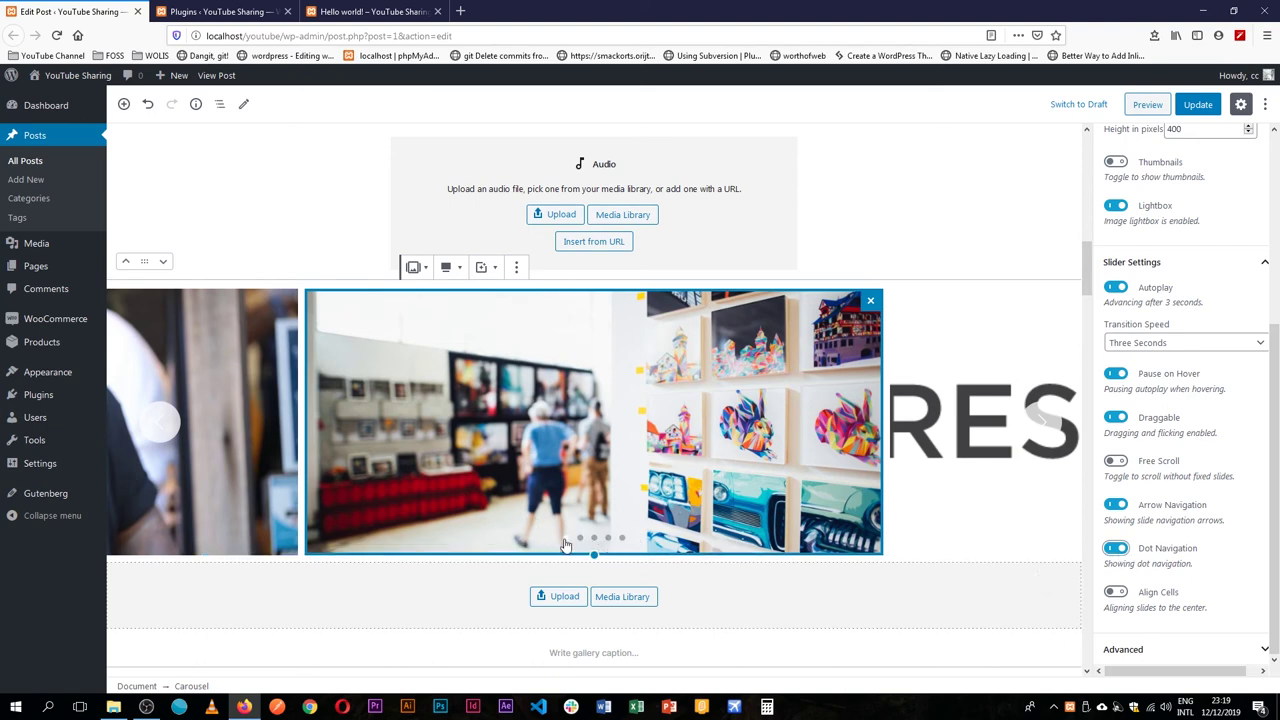
{"action": "left_click", "coordinate": [595, 540]}
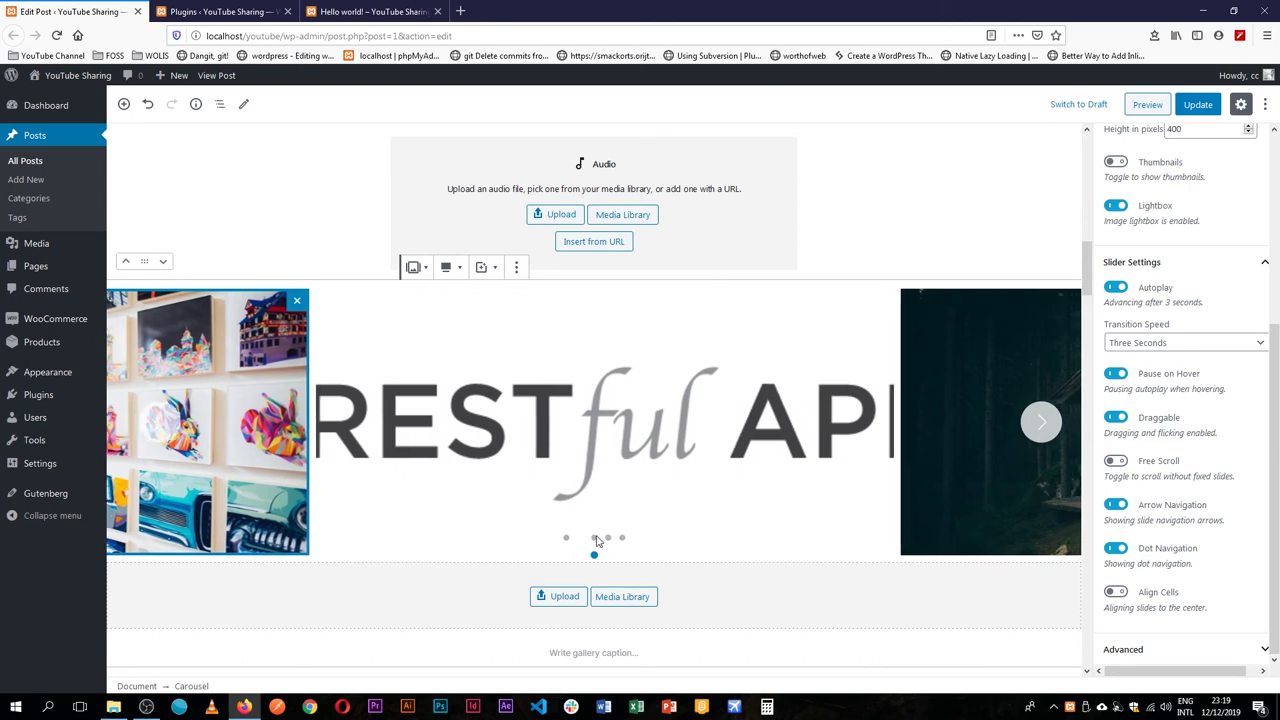
{"action": "left_click", "coordinate": [607, 538]}
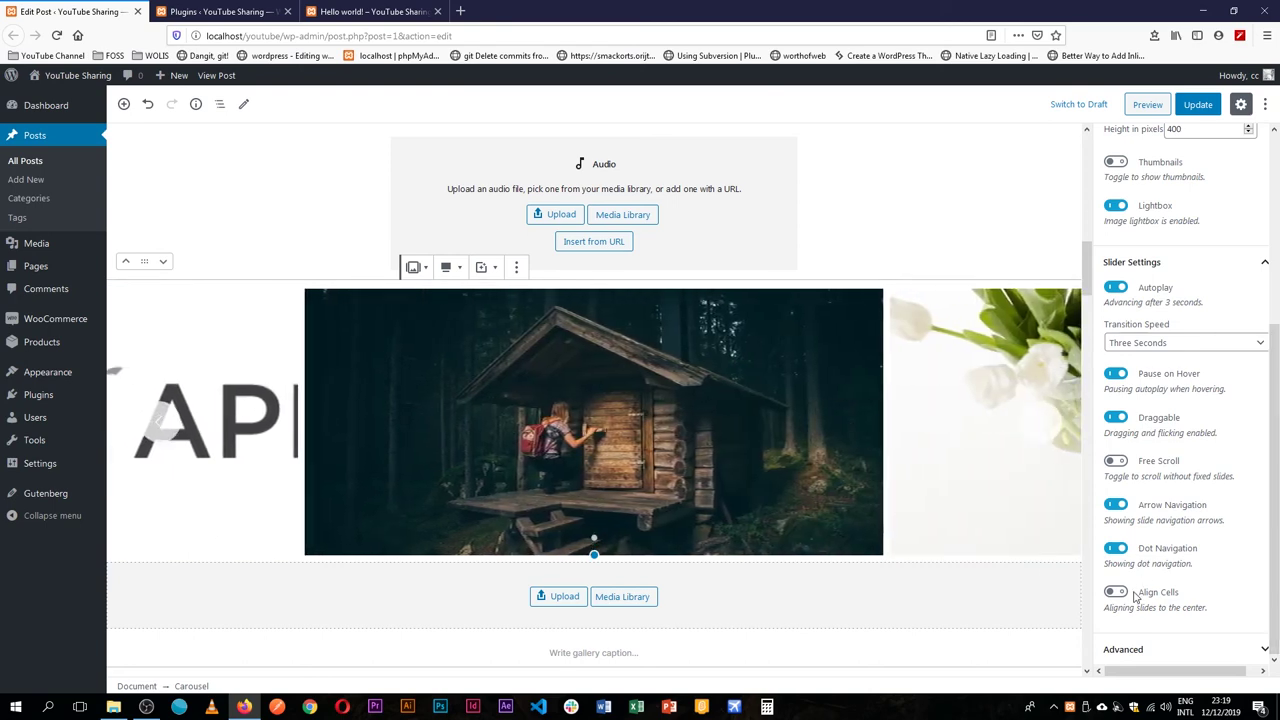
- Align the carousel cells left, update the post, and open the live page
{"action": "left_click", "coordinate": [1120, 592]}
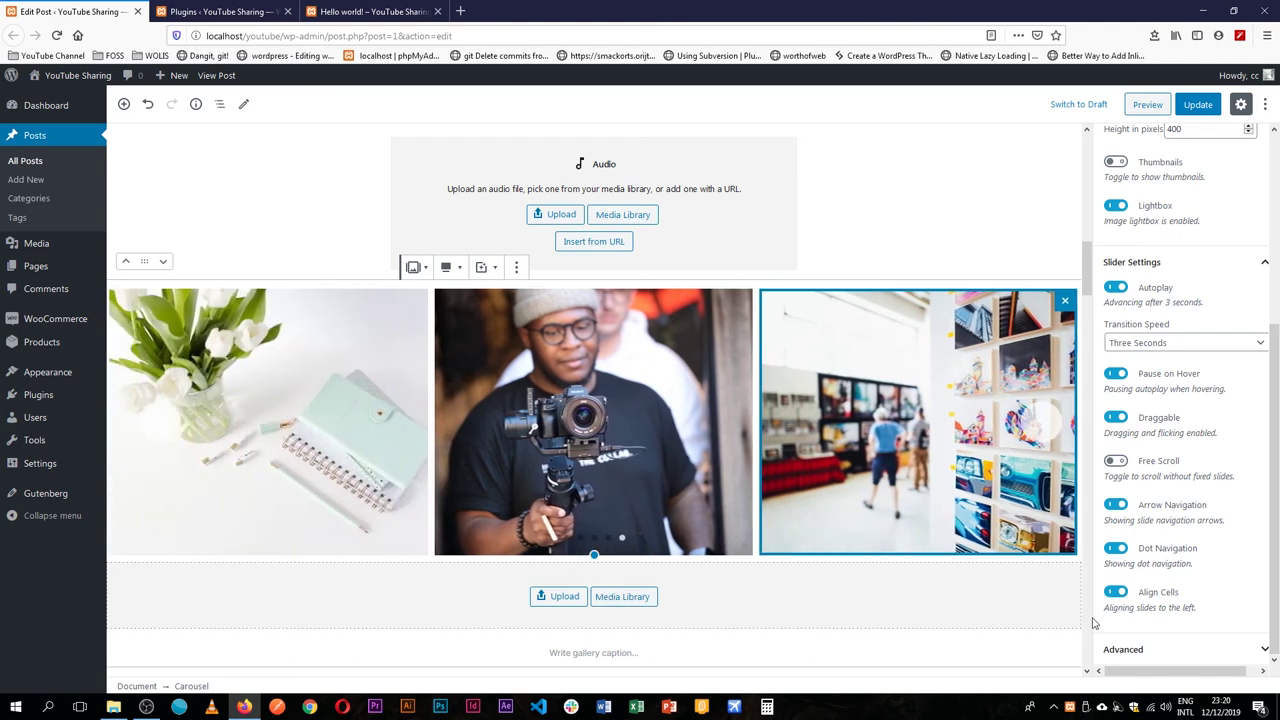
{"action": "left_click", "coordinate": [1115, 592]}
{"action": "left_click", "coordinate": [1113, 592]}
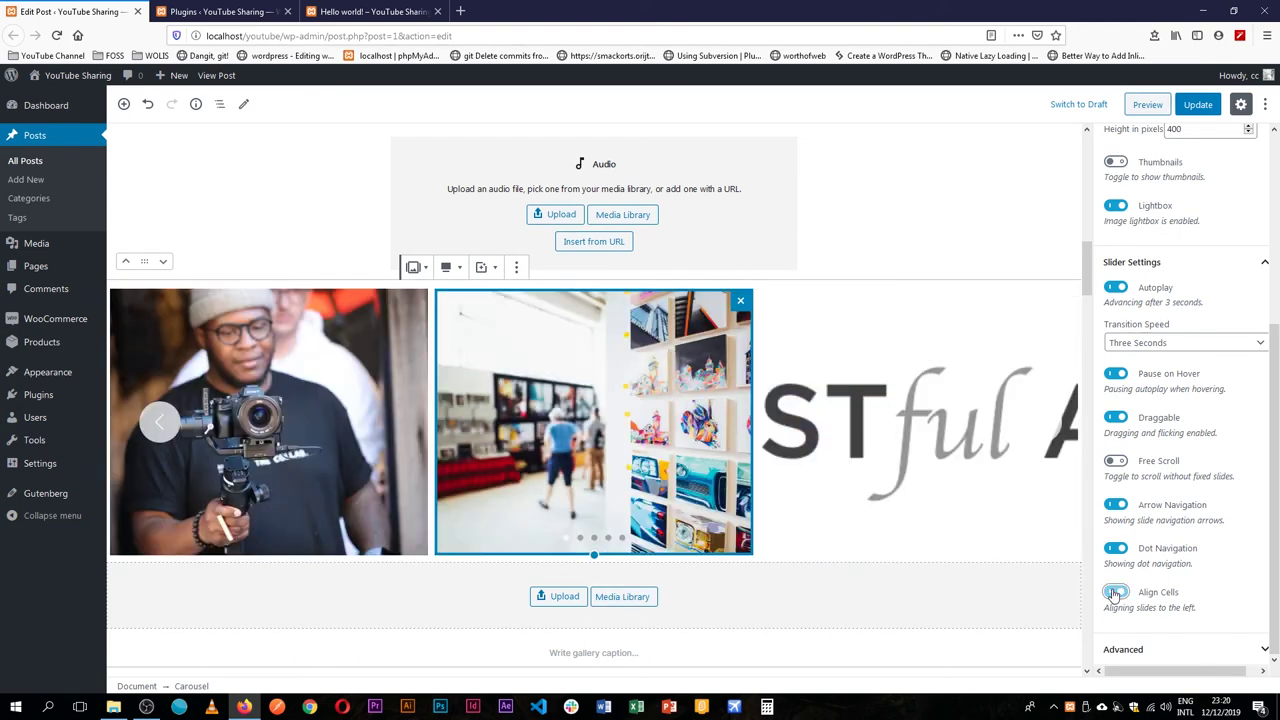
{"action": "left_click", "coordinate": [1199, 106]}
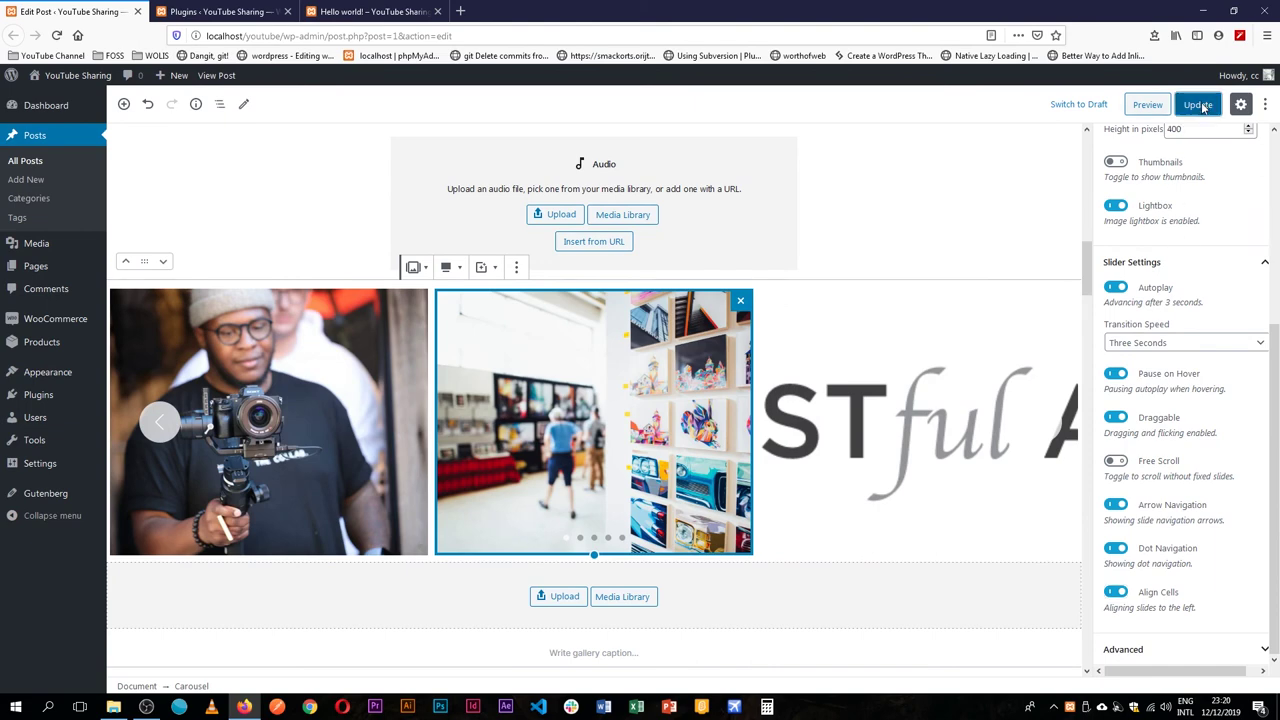
{"action": "left_click", "coordinate": [375, 11]}
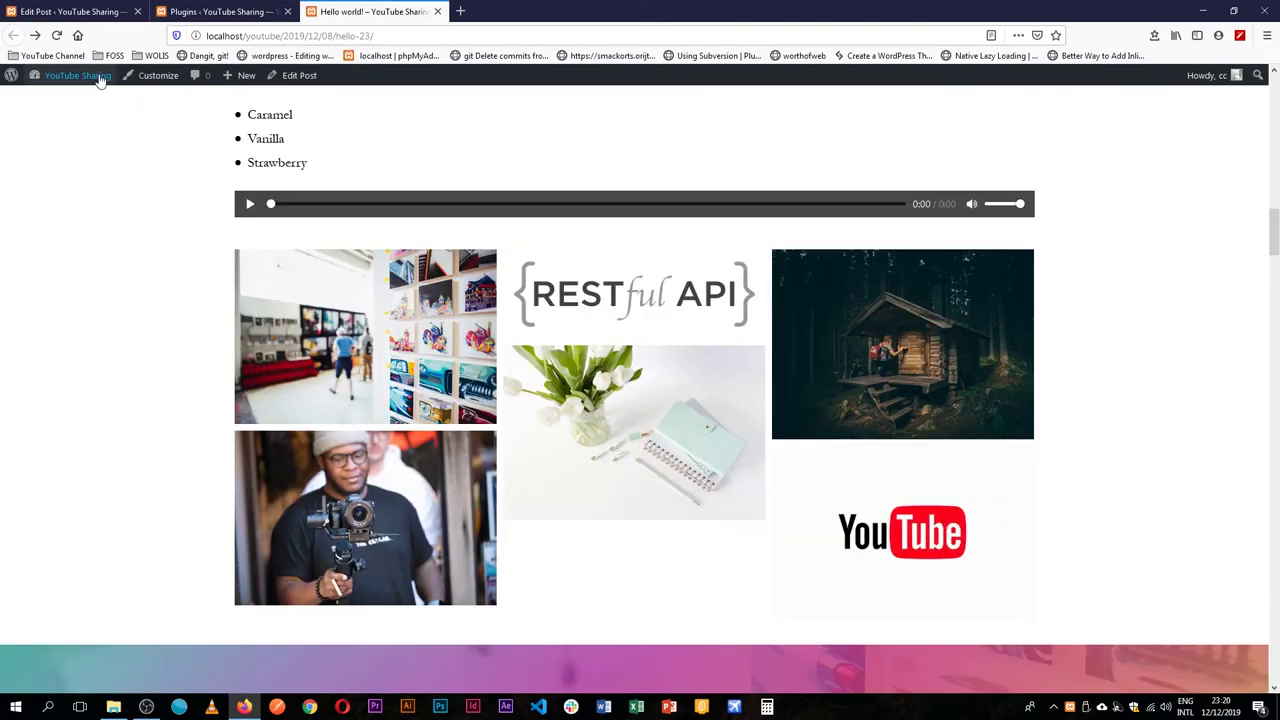
- Reload the live post, advance the carousel five times with arrows and twice with dots, then return to editing
{"action": "left_click", "coordinate": [55, 36]}
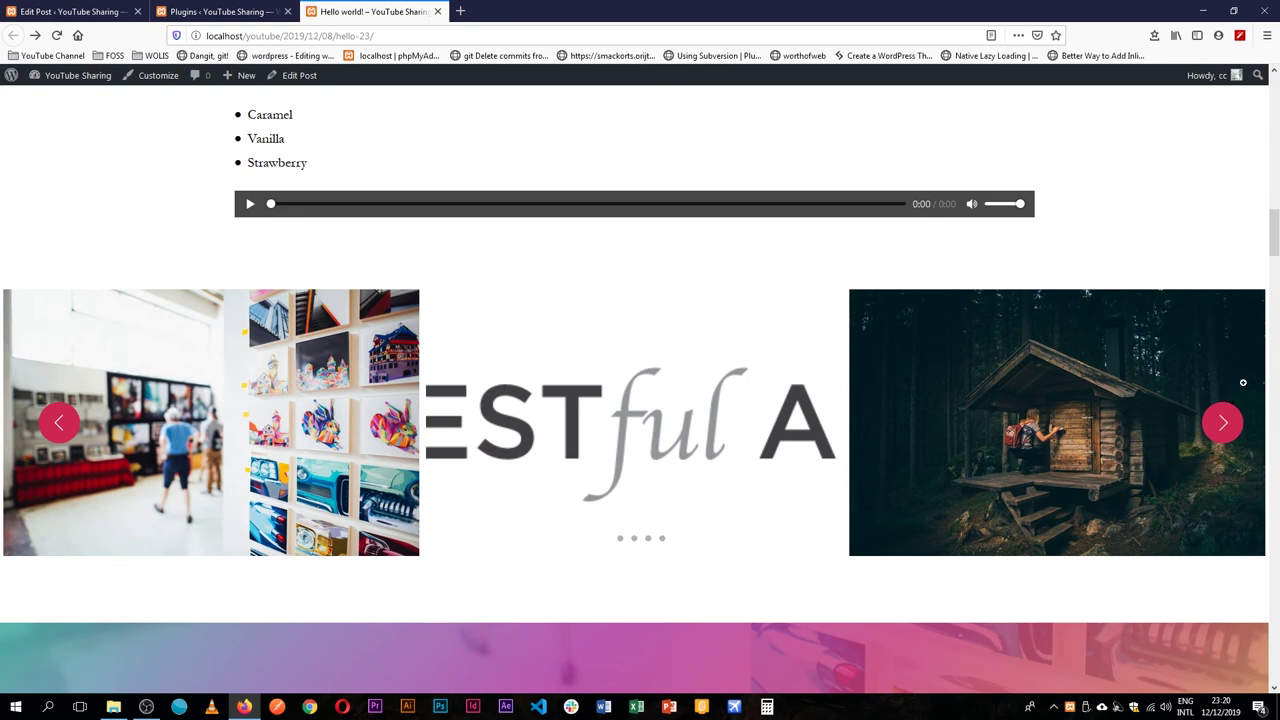
{"action": "left_click", "coordinate": [1225, 427]}
{"action": "left_click", "coordinate": [1225, 427]}
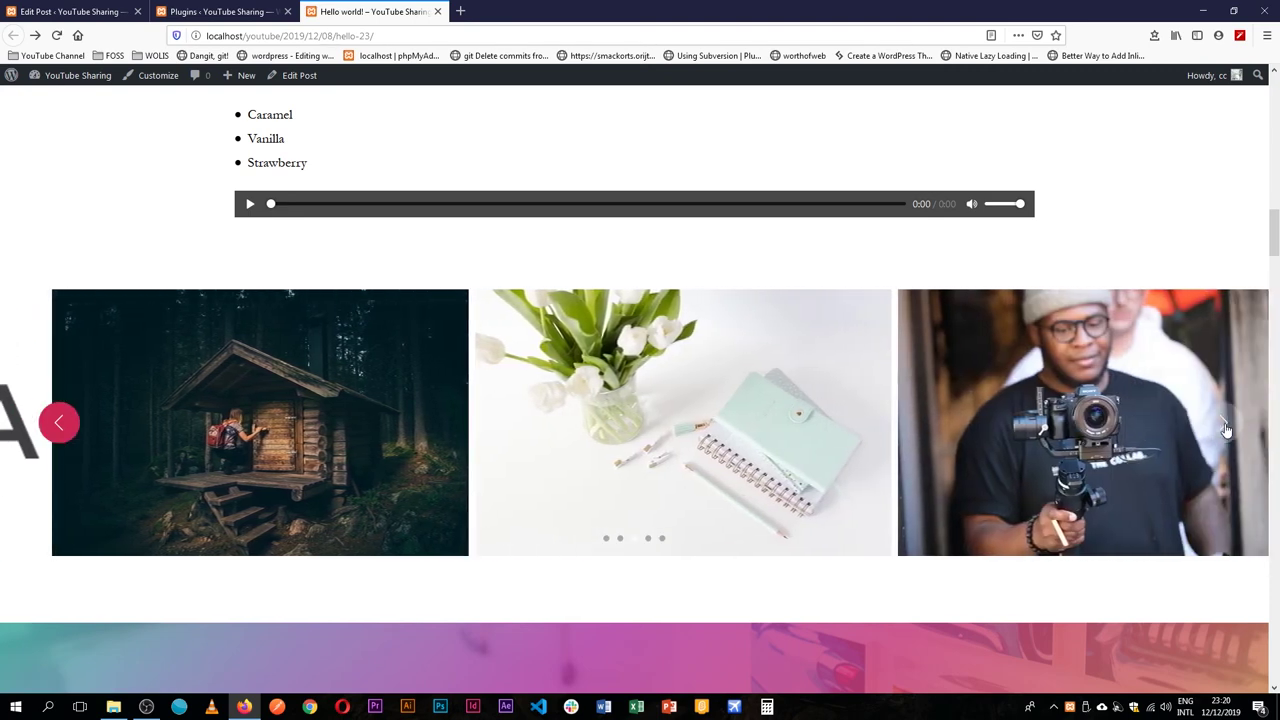
{"action": "left_click", "coordinate": [1225, 427]}
{"action": "left_click", "coordinate": [1225, 427]}
{"action": "left_click", "coordinate": [1225, 427]}
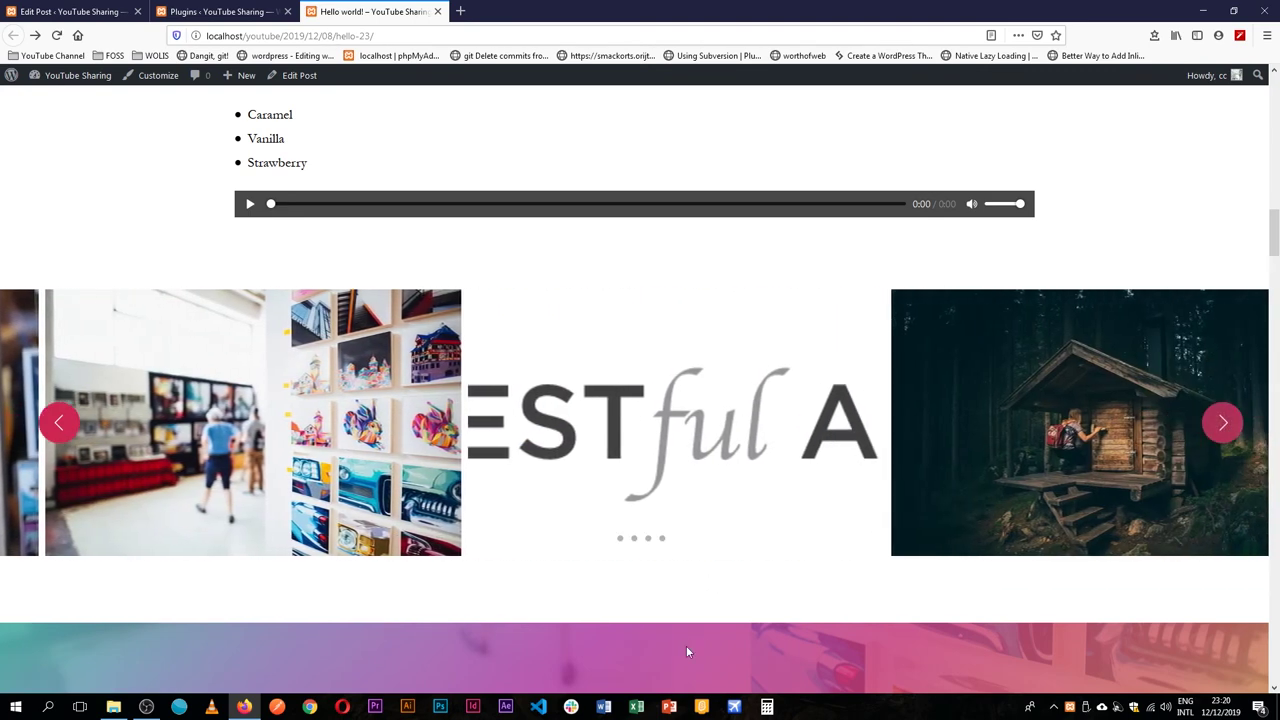
{"action": "left_click", "coordinate": [649, 541]}
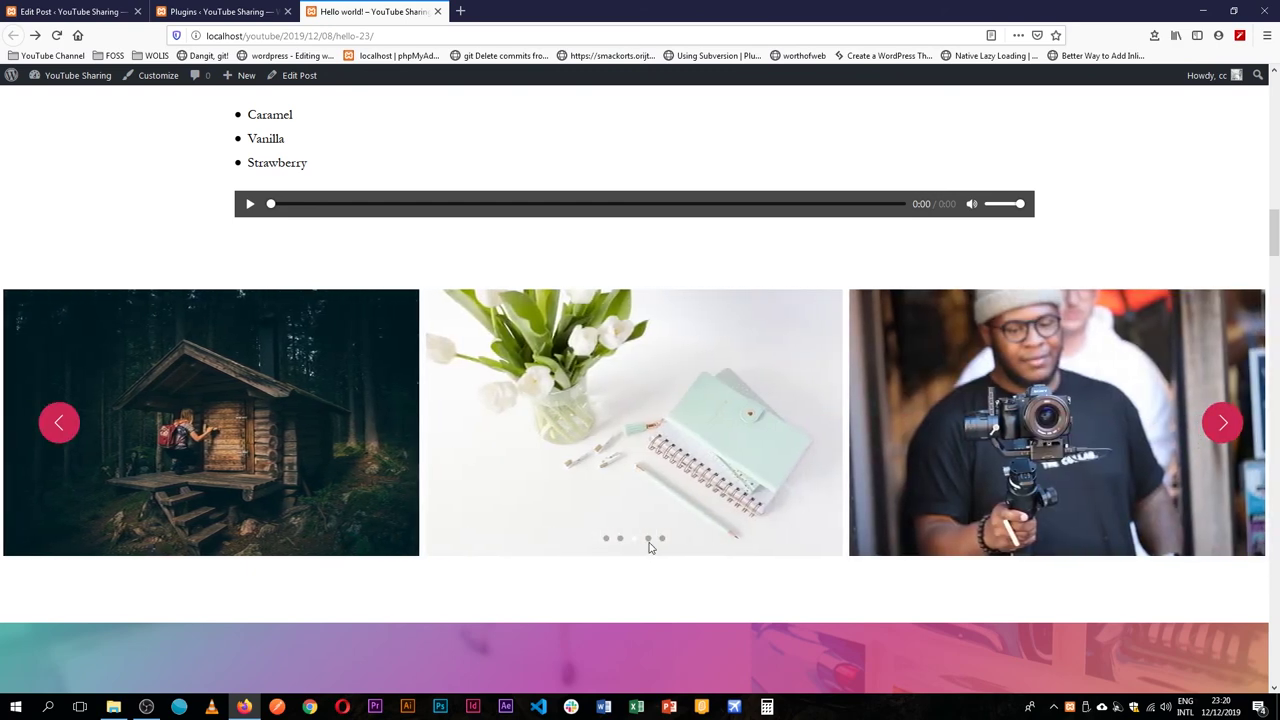
{"action": "left_click", "coordinate": [661, 541]}
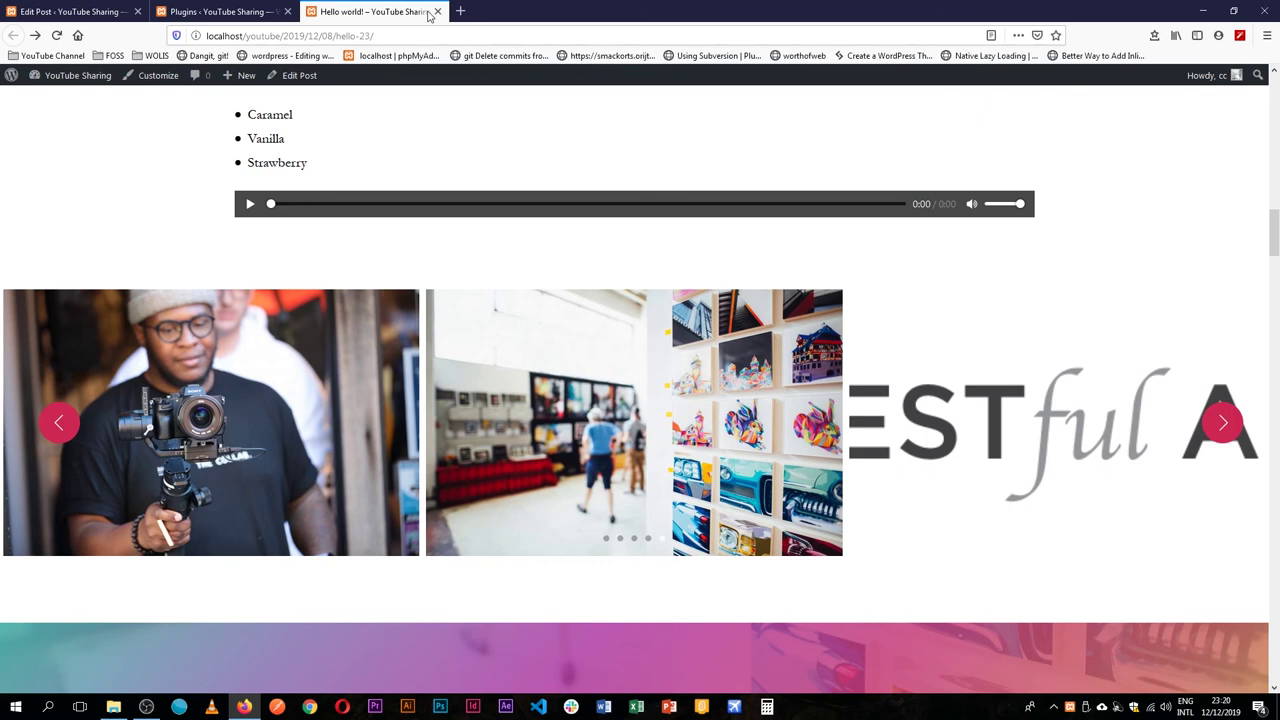
{"action": "left_click", "coordinate": [85, 21]}
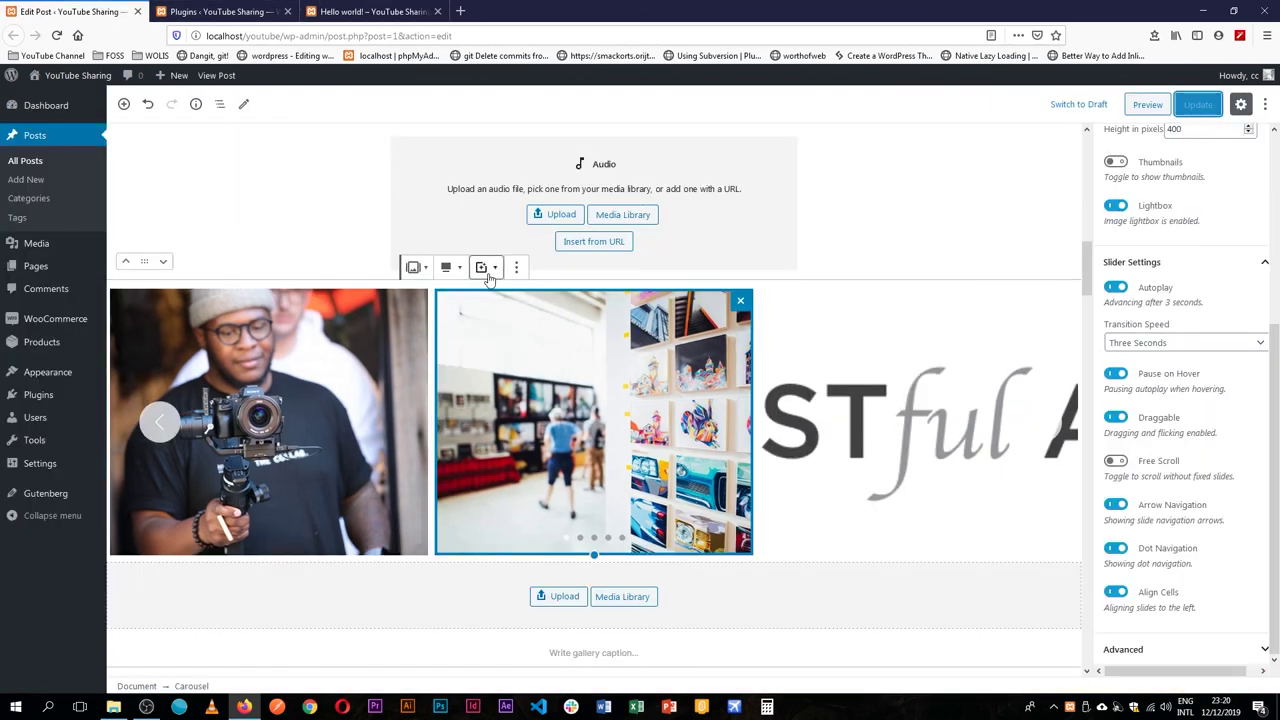
- Preview the carousel's Grayscale, Sepia, Saturation and Dim filters, then apply Vintage Filter
{"action": "left_click", "coordinate": [492, 268]}
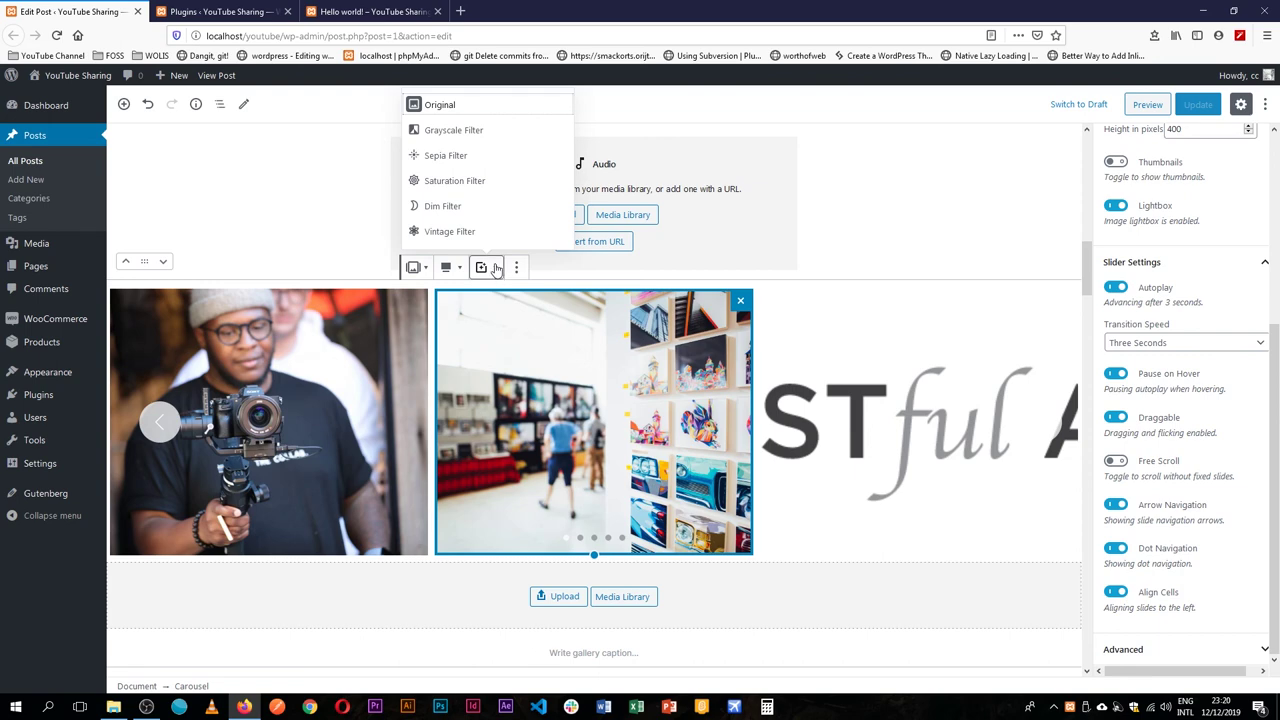
{"action": "left_click", "coordinate": [452, 131]}
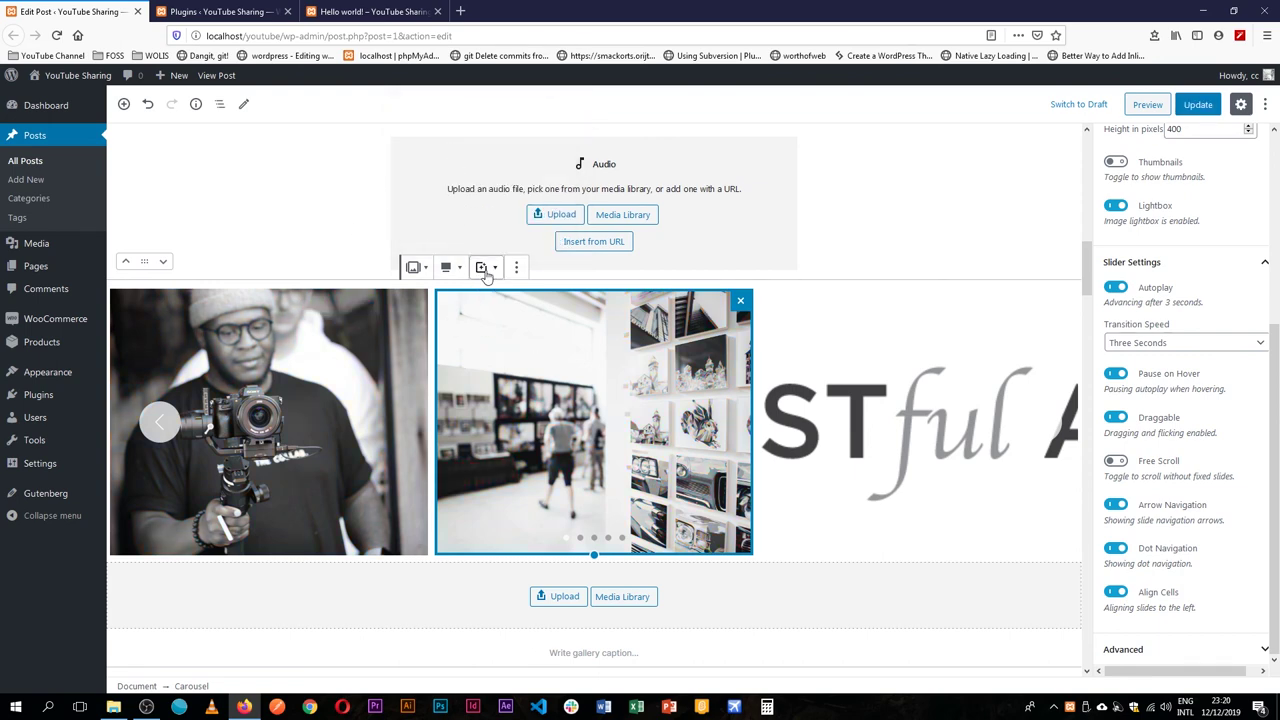
{"action": "left_click", "coordinate": [484, 268]}
{"action": "left_click", "coordinate": [496, 158]}
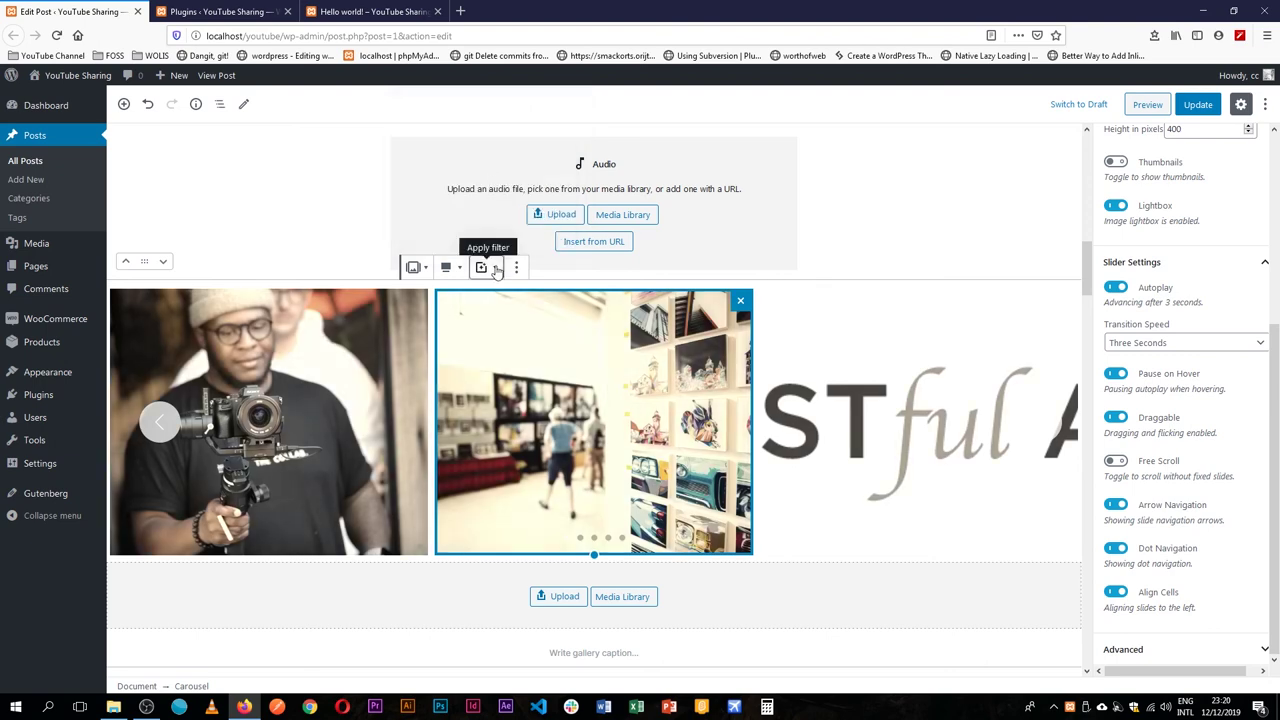
{"action": "left_click", "coordinate": [489, 268]}
{"action": "left_click", "coordinate": [486, 184]}
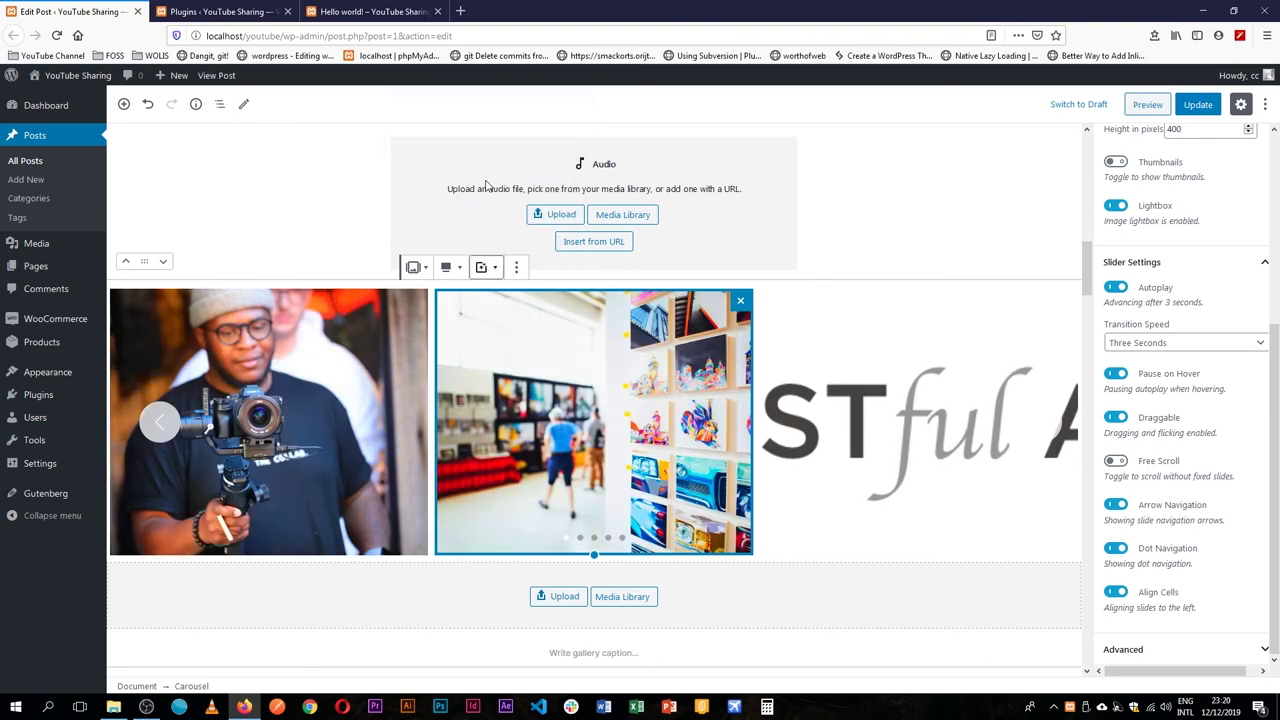
{"action": "left_click", "coordinate": [494, 264]}
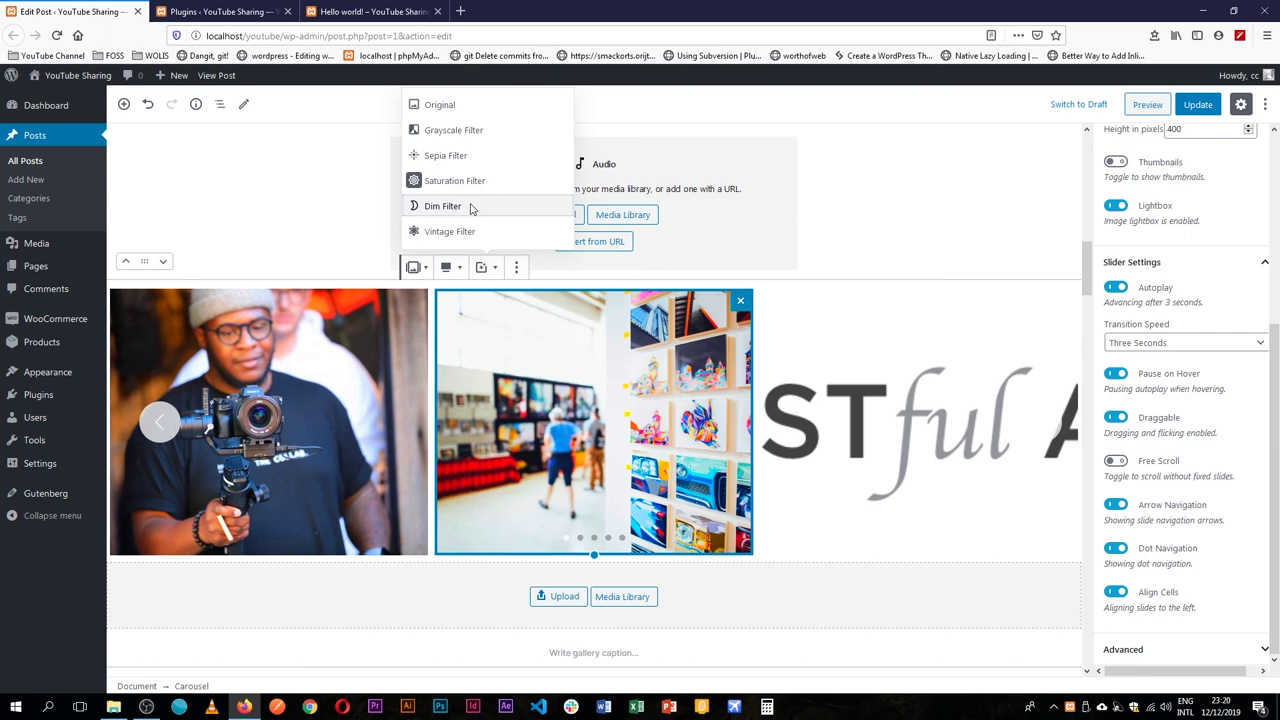
{"action": "left_click", "coordinate": [470, 207]}
{"action": "left_click", "coordinate": [487, 270]}
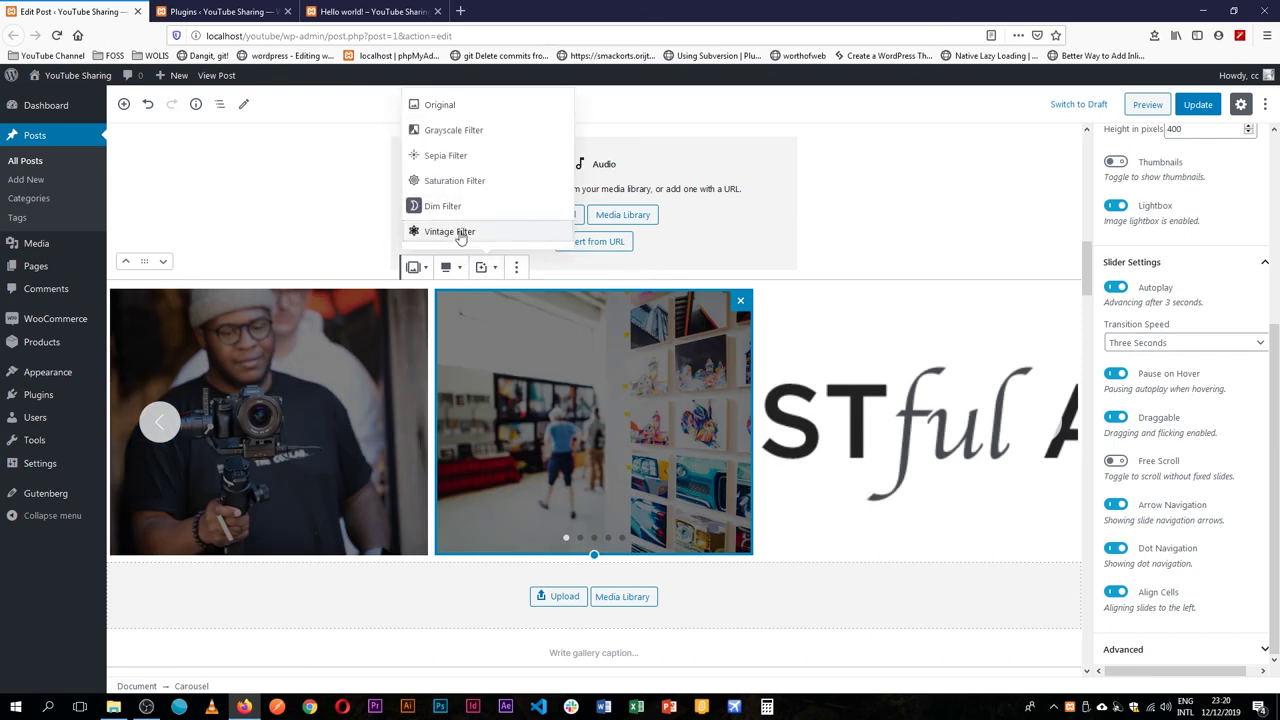
{"action": "left_click", "coordinate": [490, 232]}
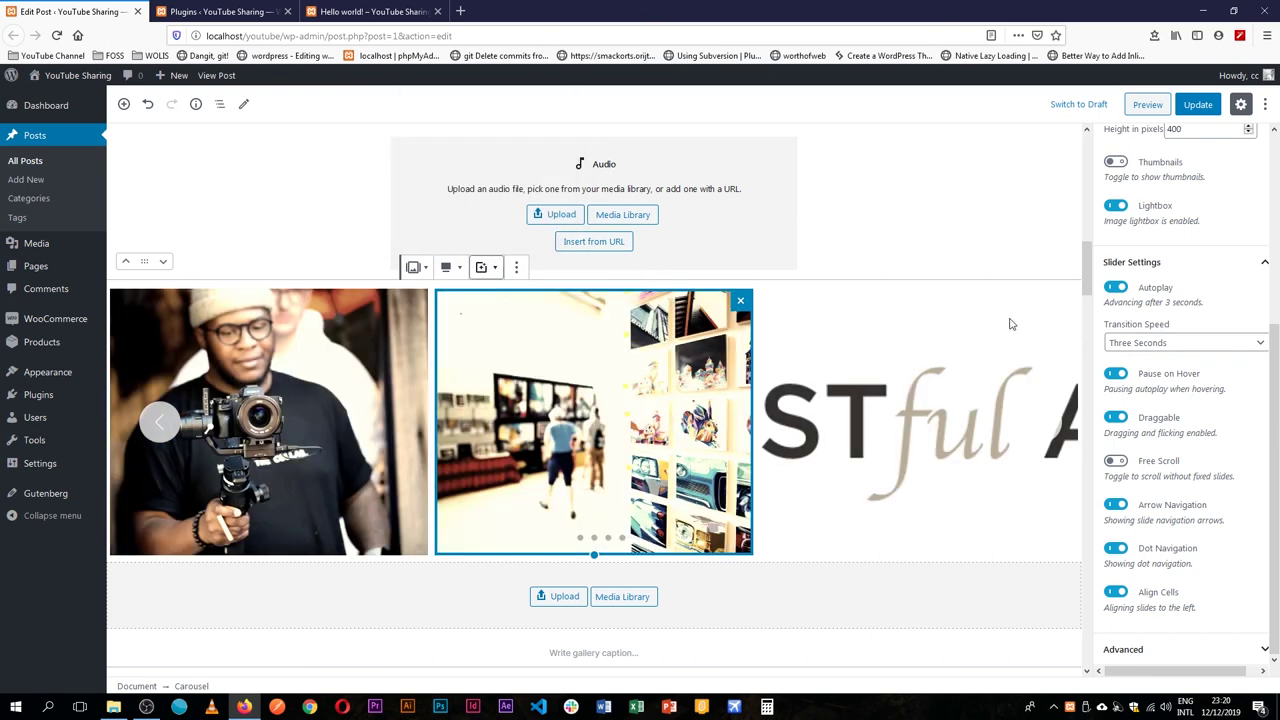